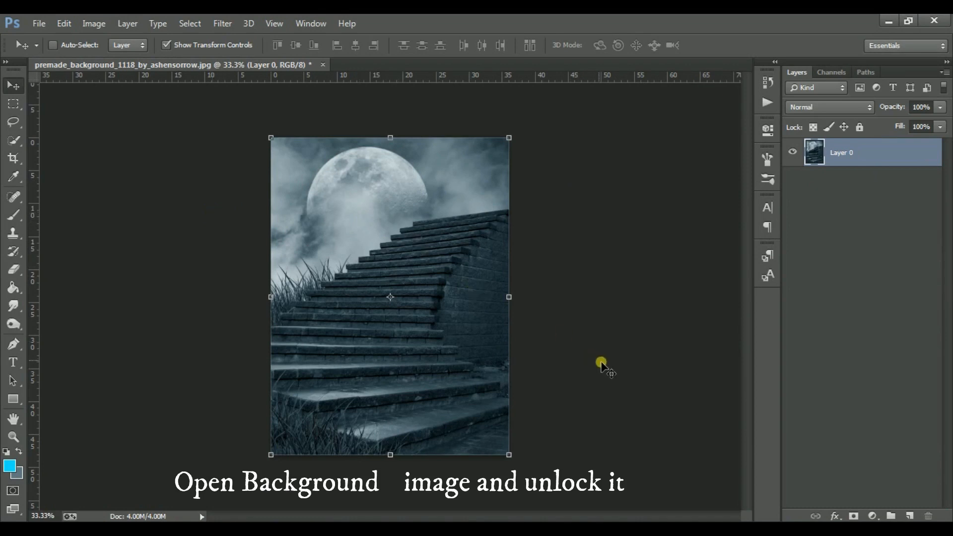
- Add a Curves adjustment layer and shape a slight S-curve that raises the highlights and lowers the shadows
click(873, 517)
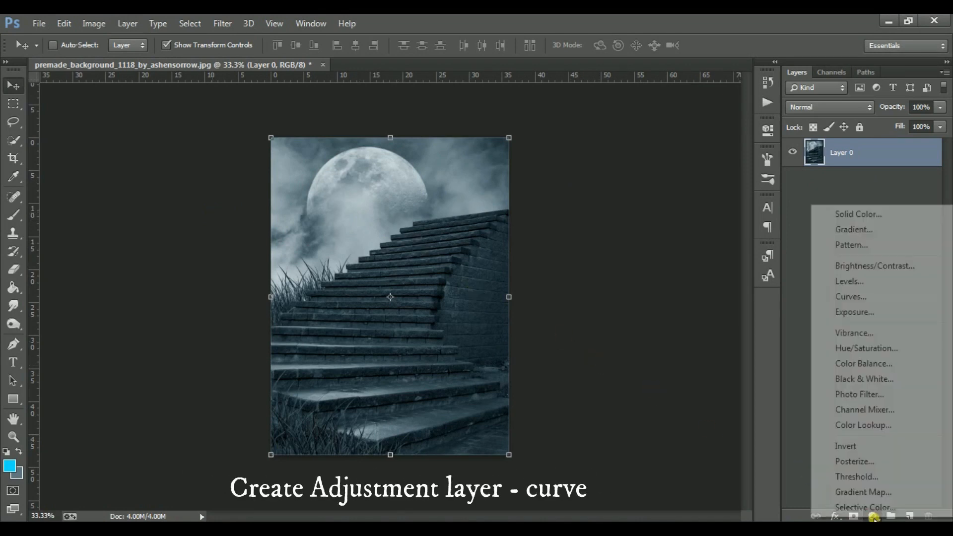
click(873, 298)
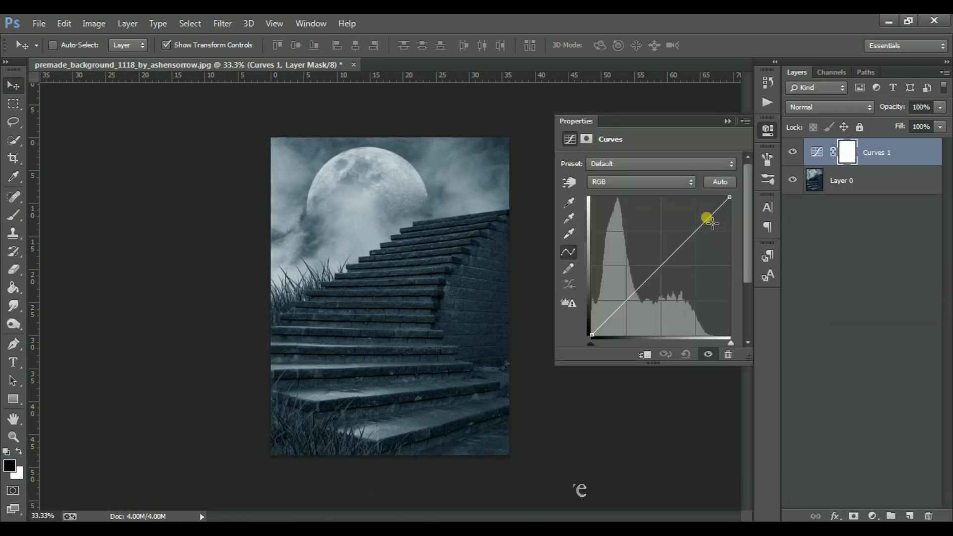
click(696, 229)
drag(696, 229, 696, 220)
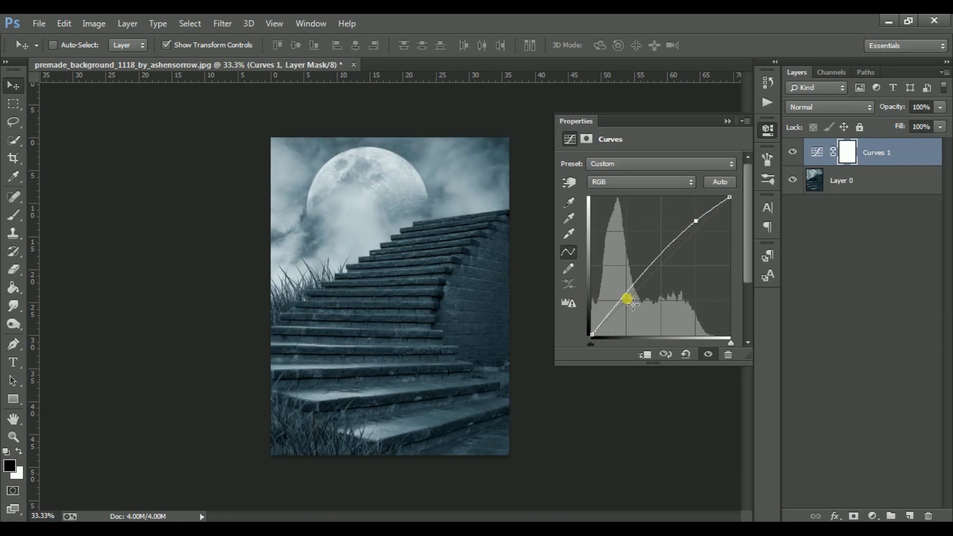
drag(626, 299, 629, 303)
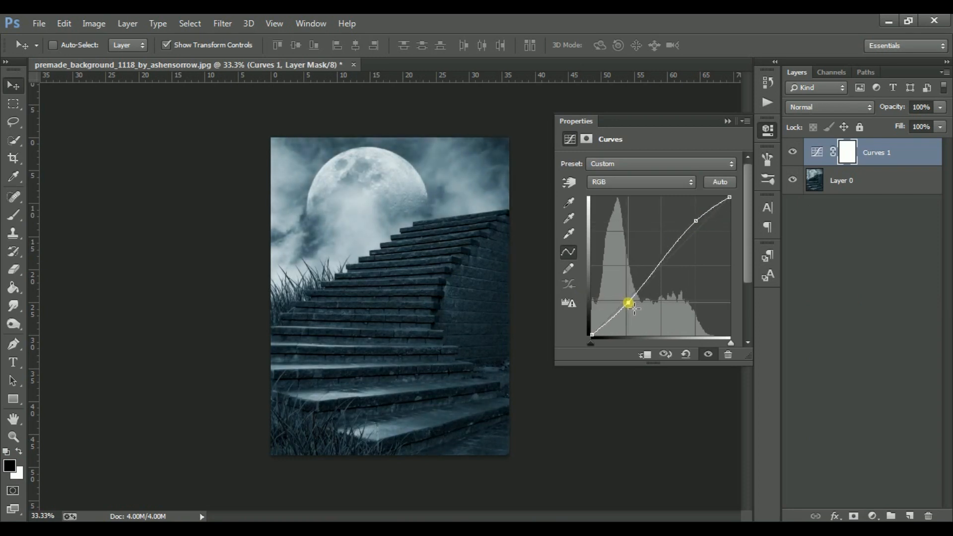
click(727, 123)
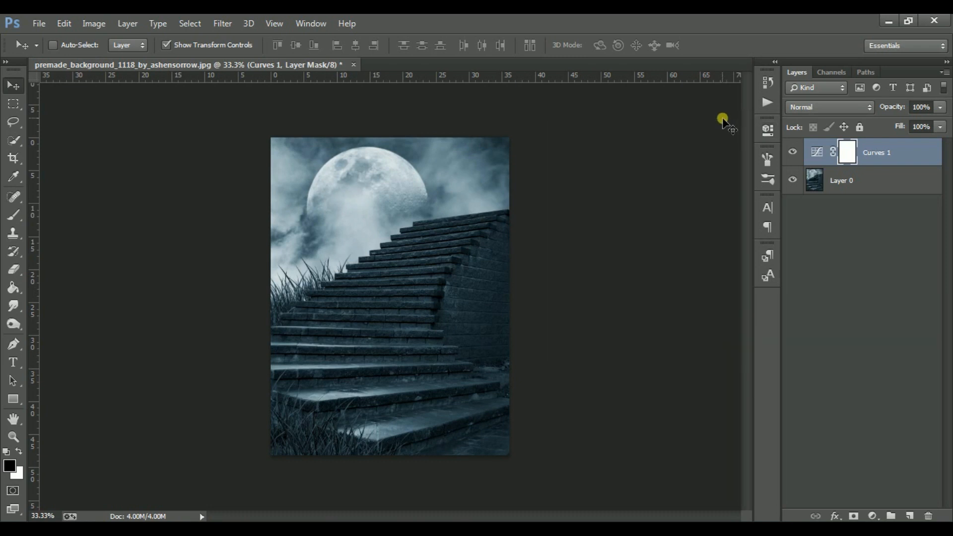
- On Layer 0, start a Pen tool path at the staircase's upper right corner and trace the edges of the uppermost steps
click(862, 185)
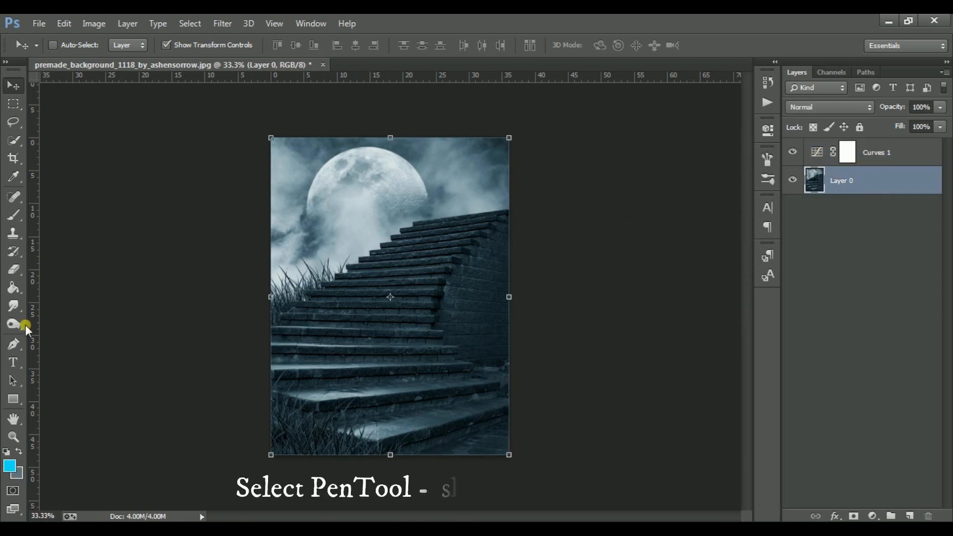
click(13, 344)
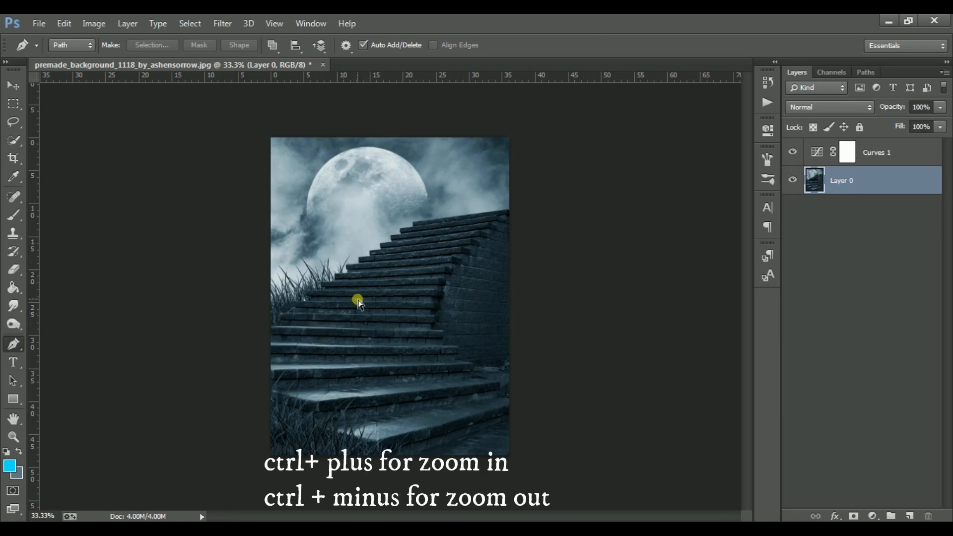
key(ctrl+plus)
key(ctrl+plus)
key(ctrl+plus)
key(ctrl+plus)
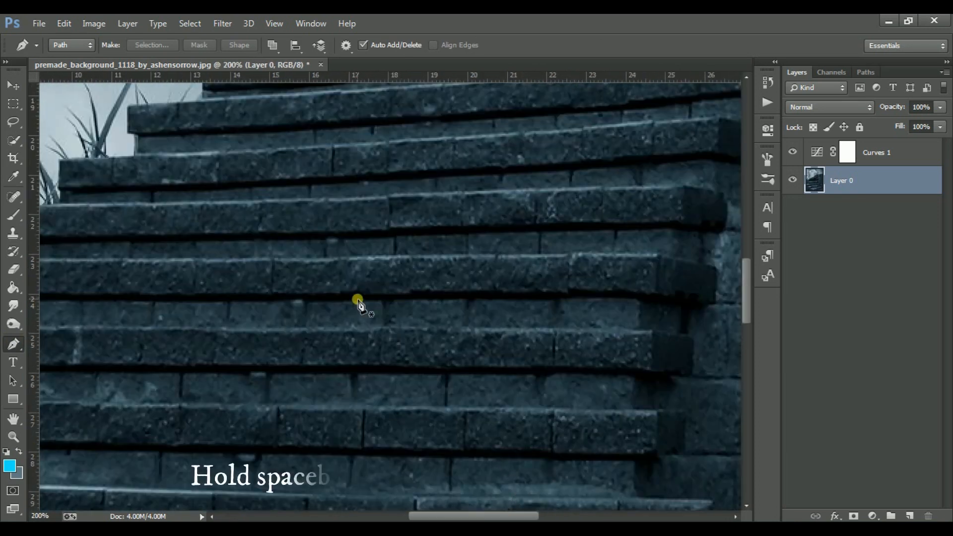
drag(617, 169, 283, 411)
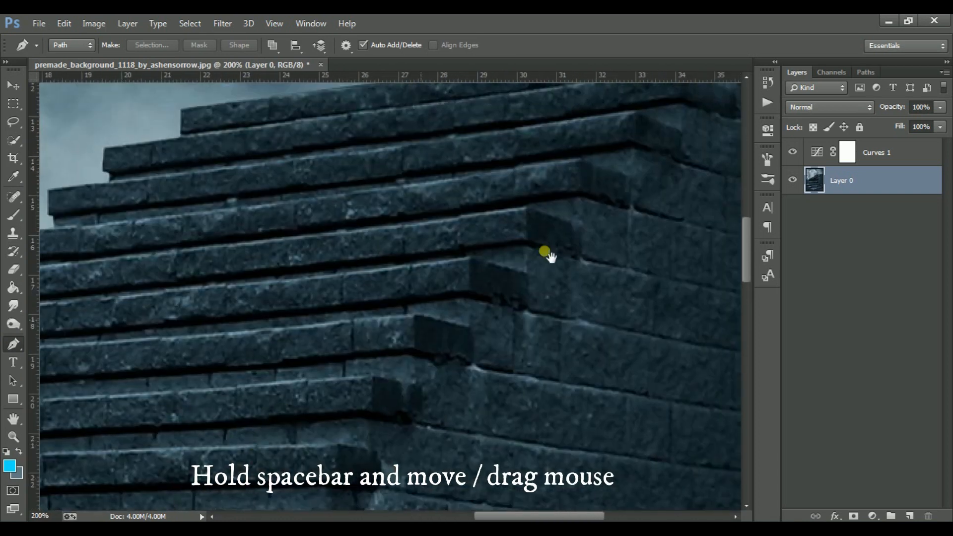
drag(527, 257, 420, 361)
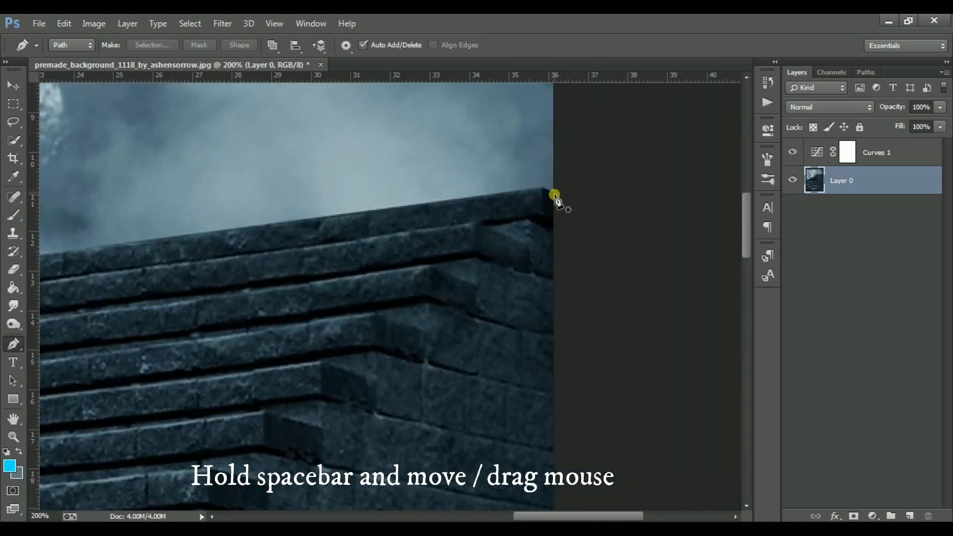
click(553, 193)
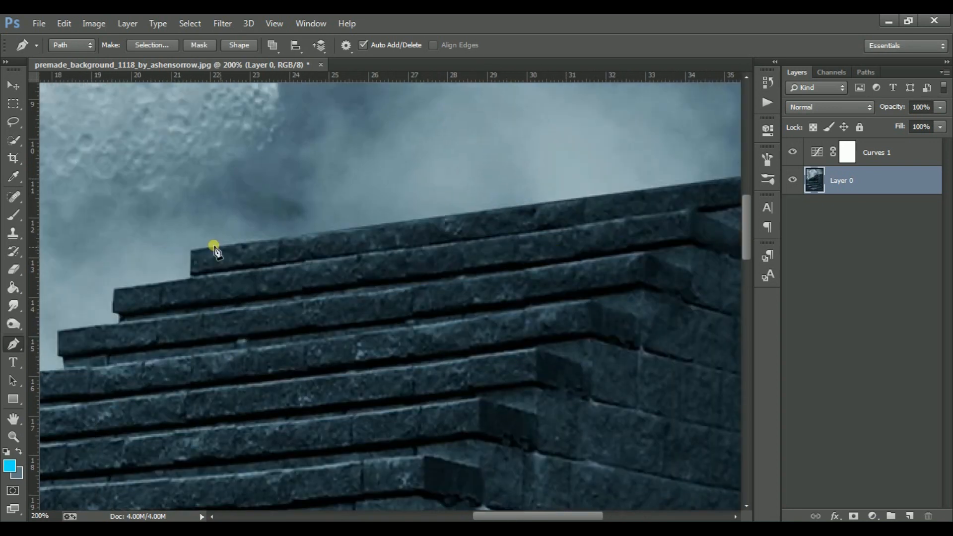
drag(115, 316, 424, 229)
click(383, 245)
click(323, 253)
click(321, 291)
click(261, 299)
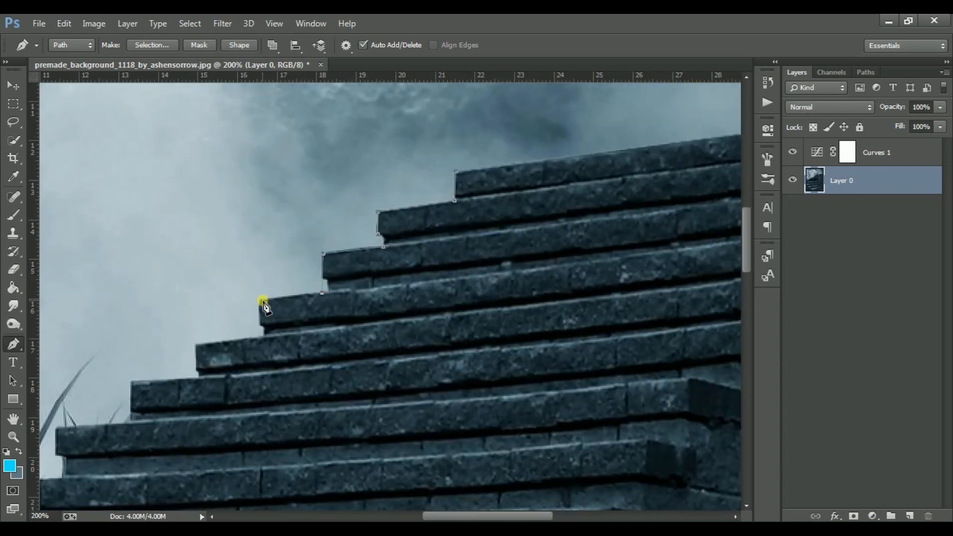
click(261, 337)
- Continue the pen path down the stepped left edge of the middle stairs, following each corner behind the grass
drag(198, 268, 368, 184)
click(366, 259)
click(300, 335)
drag(226, 344, 396, 234)
click(395, 233)
click(396, 258)
click(402, 260)
click(402, 280)
click(328, 287)
click(327, 329)
drag(373, 319, 508, 242)
click(383, 258)
click(380, 287)
click(404, 288)
click(405, 306)
click(295, 307)
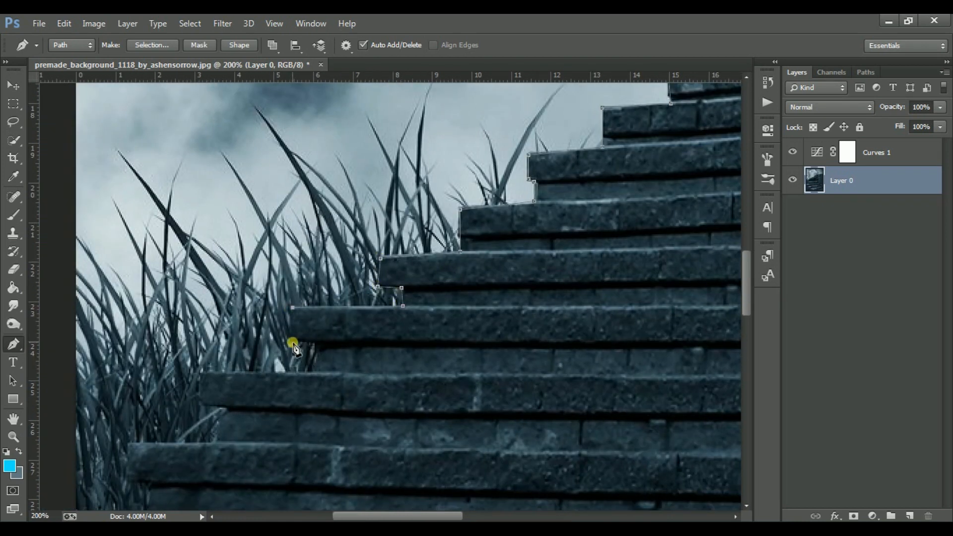
- Trace the remaining stair corners to the image's left edge and close the path around the outside of the canvas
click(295, 343)
click(315, 343)
click(354, 331)
click(351, 366)
click(262, 367)
click(262, 404)
click(282, 406)
click(280, 448)
click(198, 451)
scroll(199, 451, down, 5)
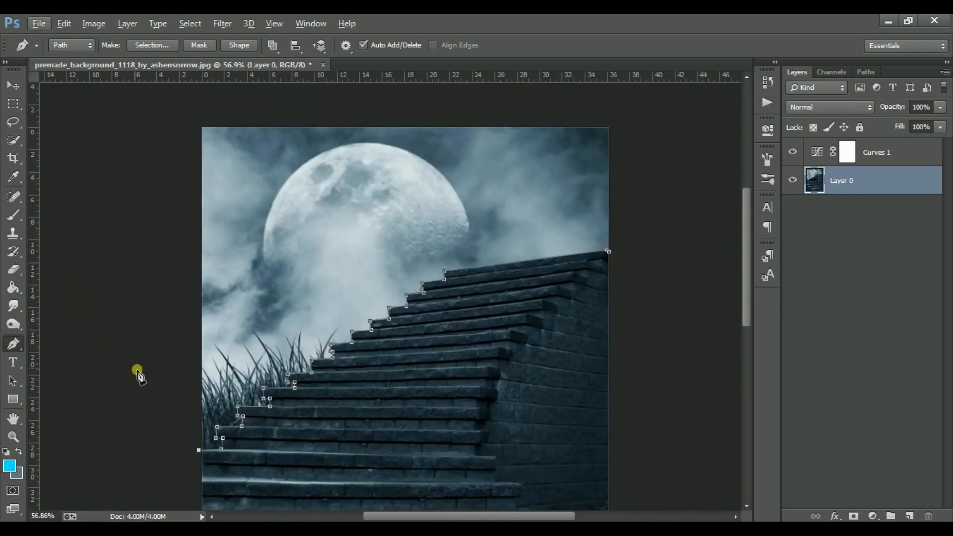
click(507, 214)
scroll(501, 226, up, 2)
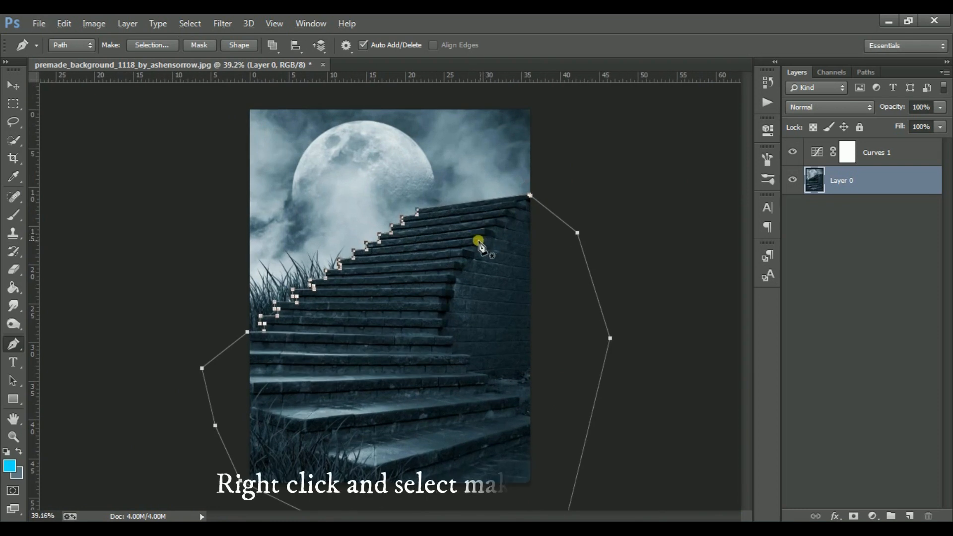
- Convert the path to a new anti-aliased selection with 0 pixels feather and copy the staircase to its own layer
right_click(481, 240)
click(540, 244)
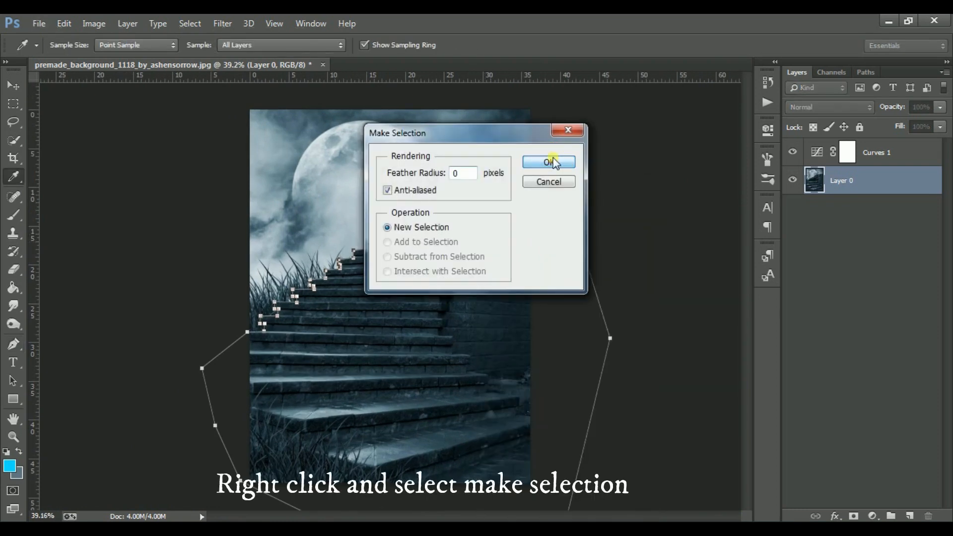
click(549, 162)
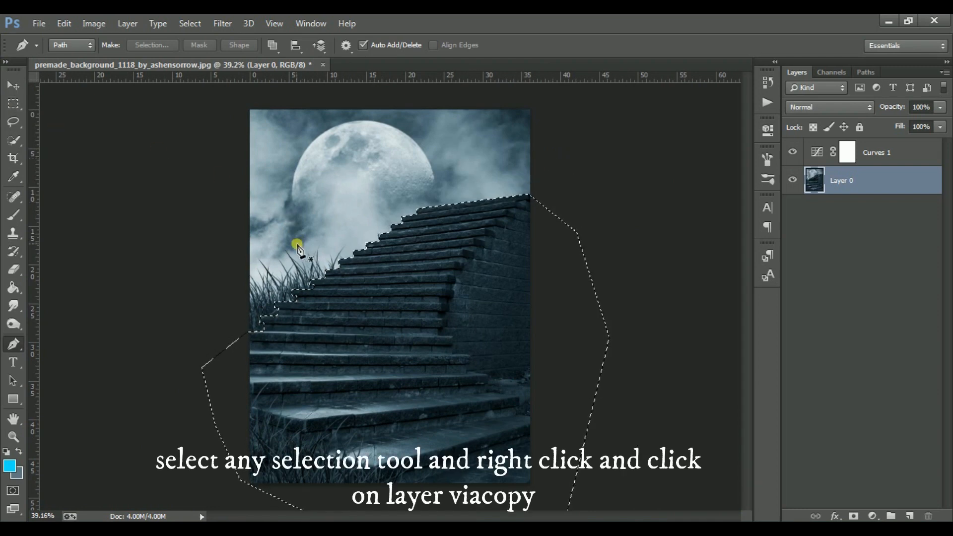
click(14, 104)
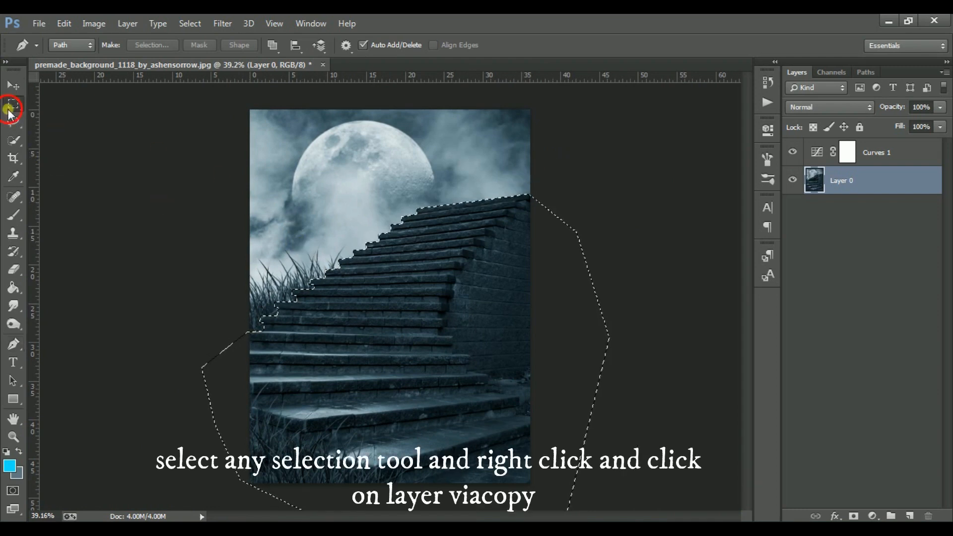
right_click(479, 289)
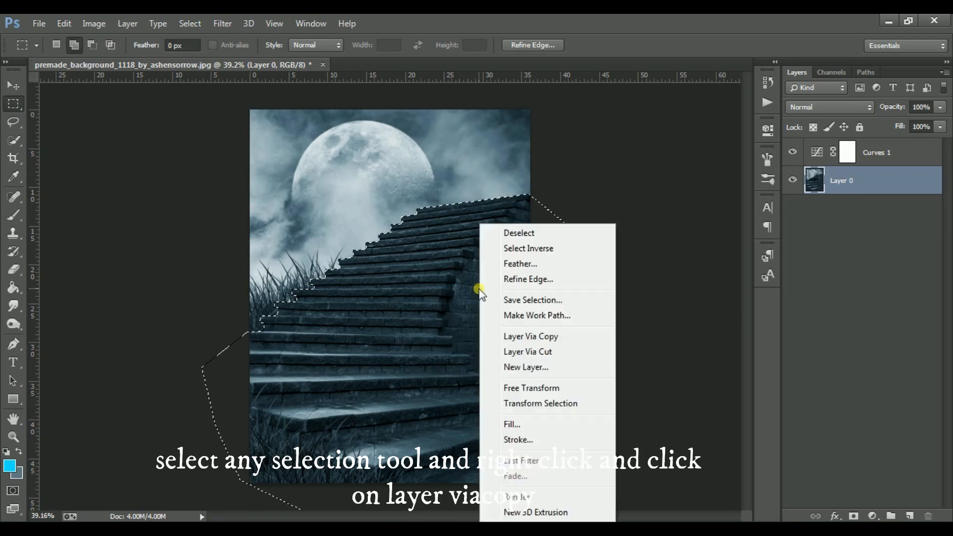
click(546, 337)
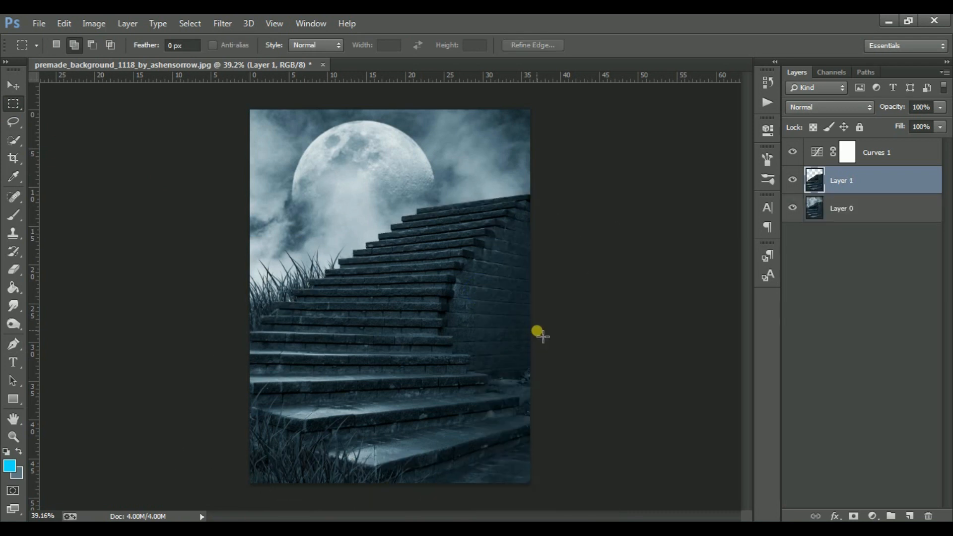
- Toggle the visibility of Layer 0 to check the copied staircase, leaving it shown
click(793, 210)
click(793, 209)
click(794, 209)
click(794, 209)
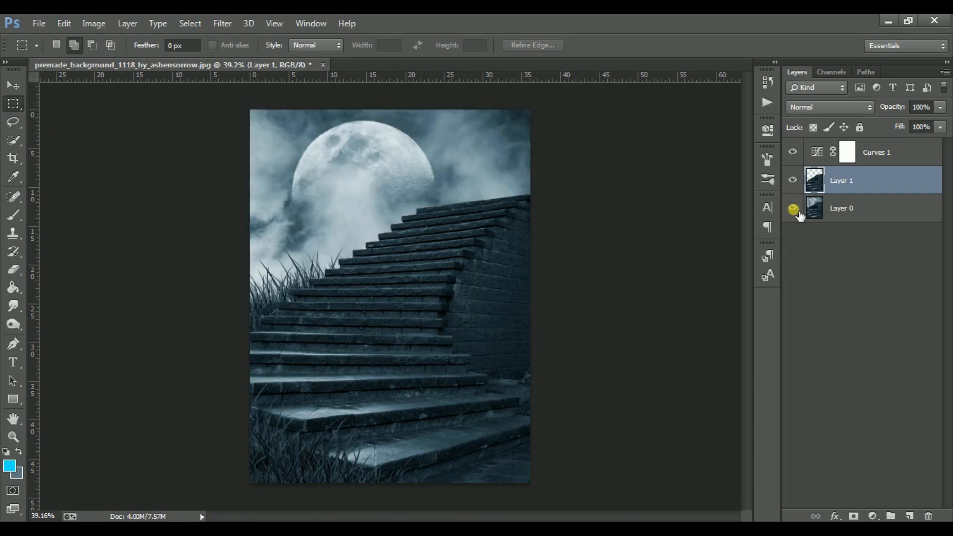
click(836, 208)
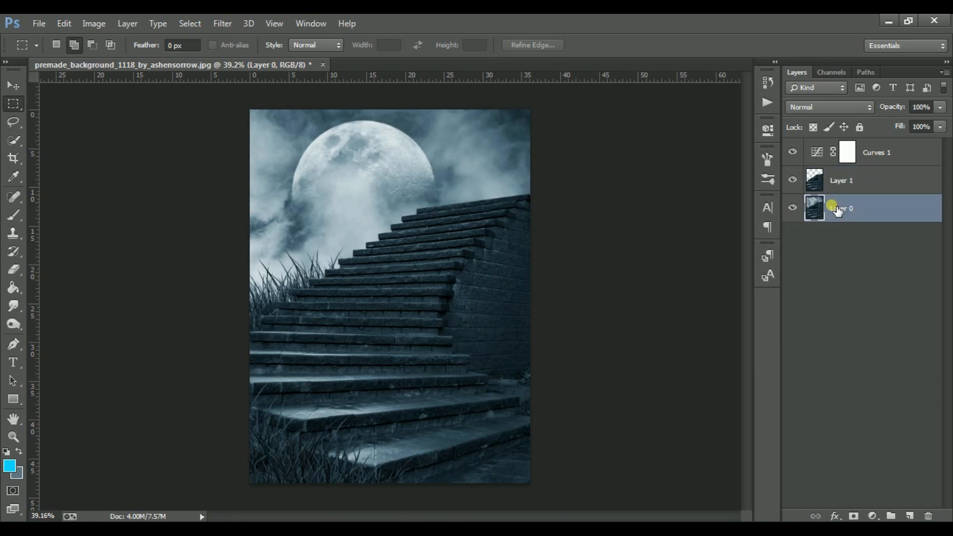
- Place the woman_reading image as an embedded object above the Curves 1 layer at its default size
click(891, 160)
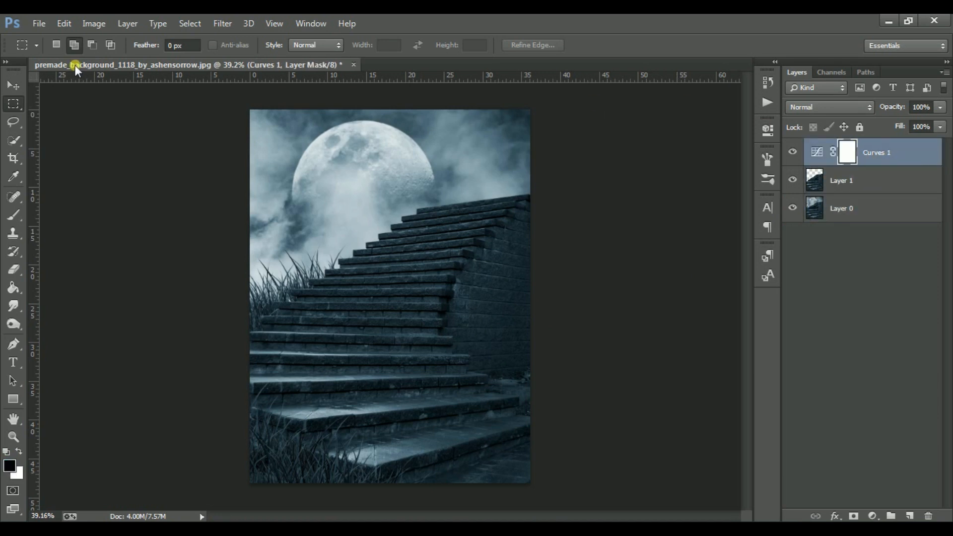
click(38, 22)
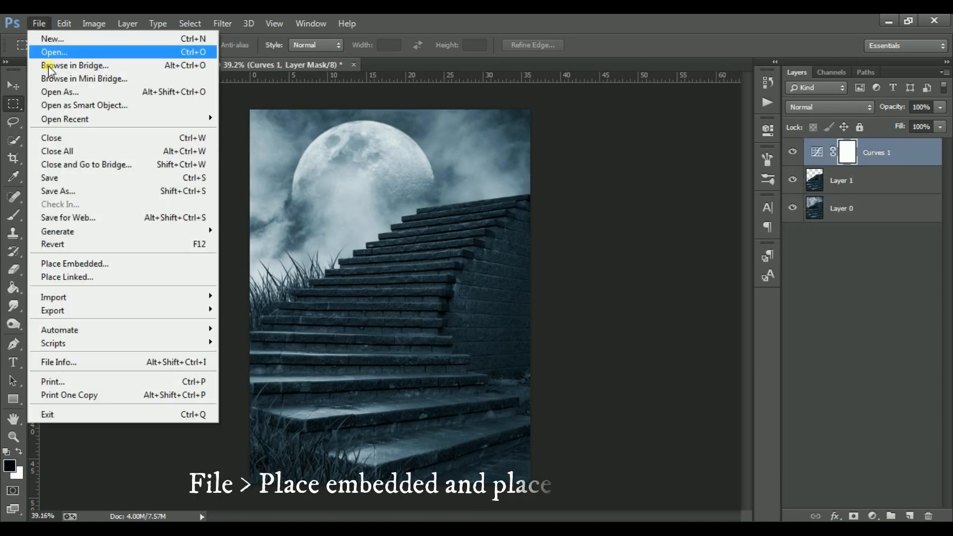
click(73, 263)
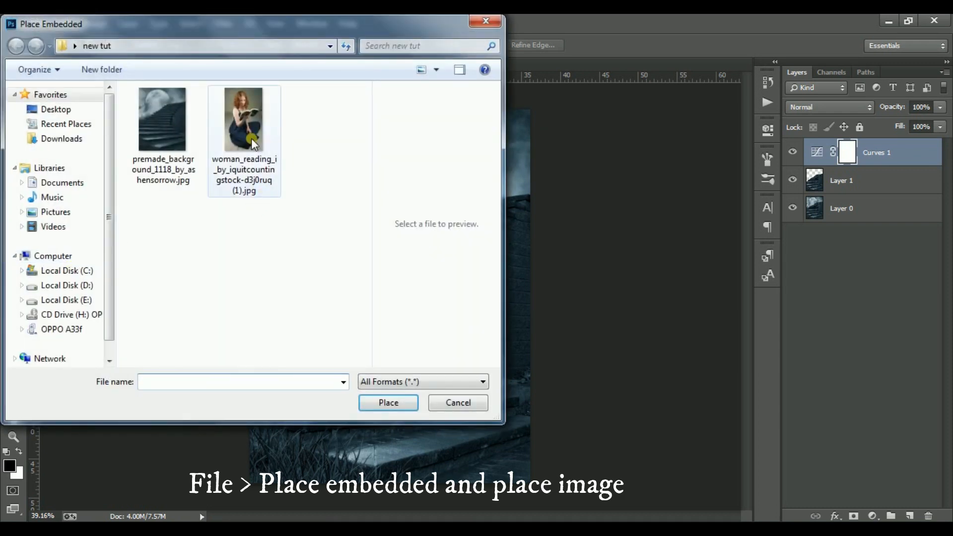
click(248, 164)
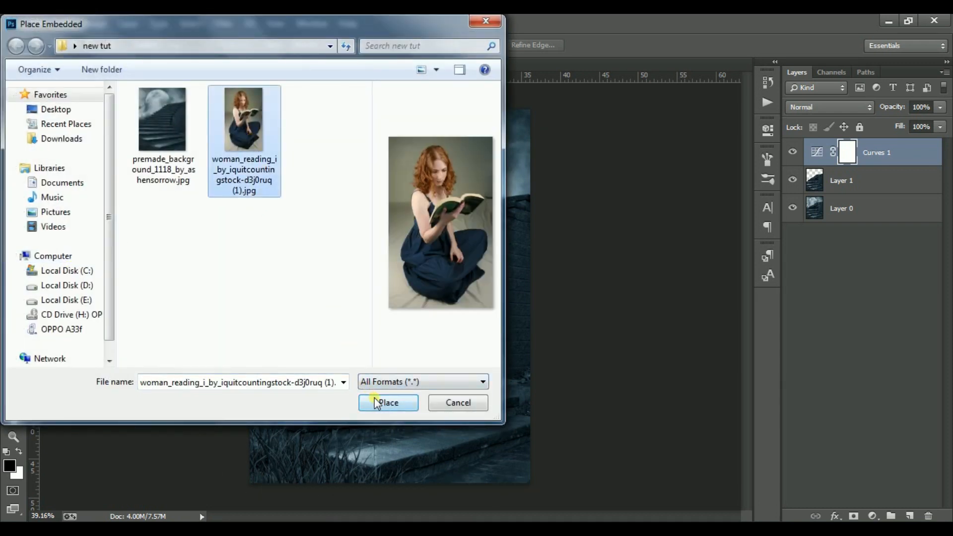
click(387, 403)
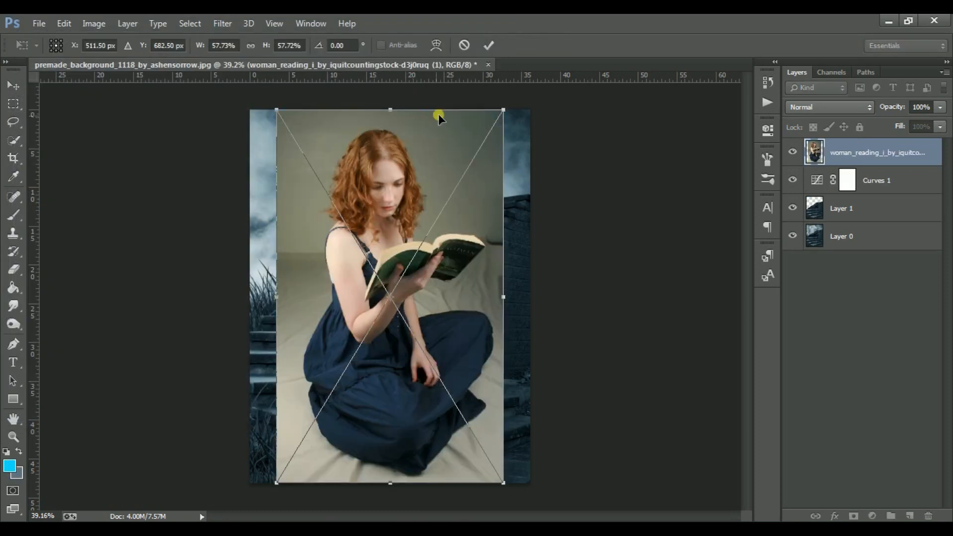
click(488, 45)
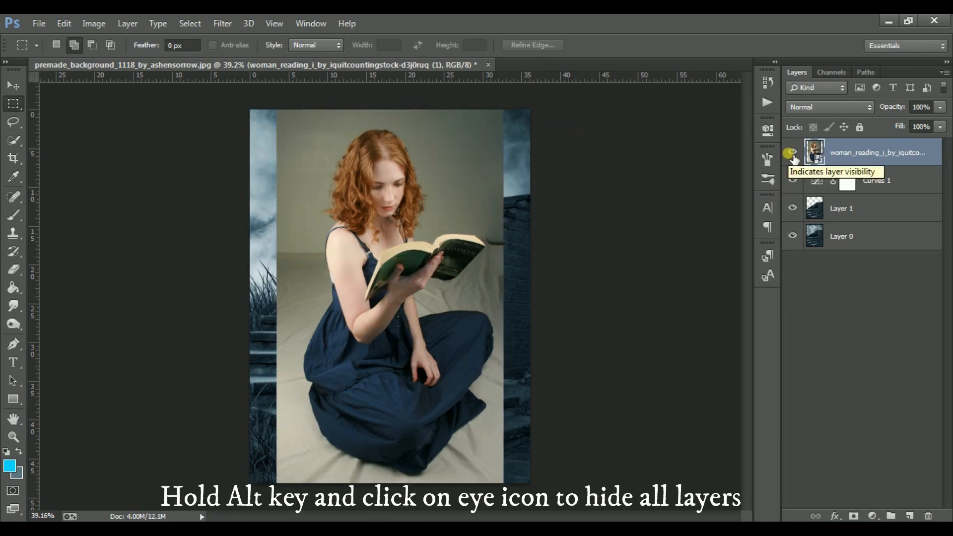
- Hide all layers except the woman's image and rasterize that layer
alt+click(792, 153)
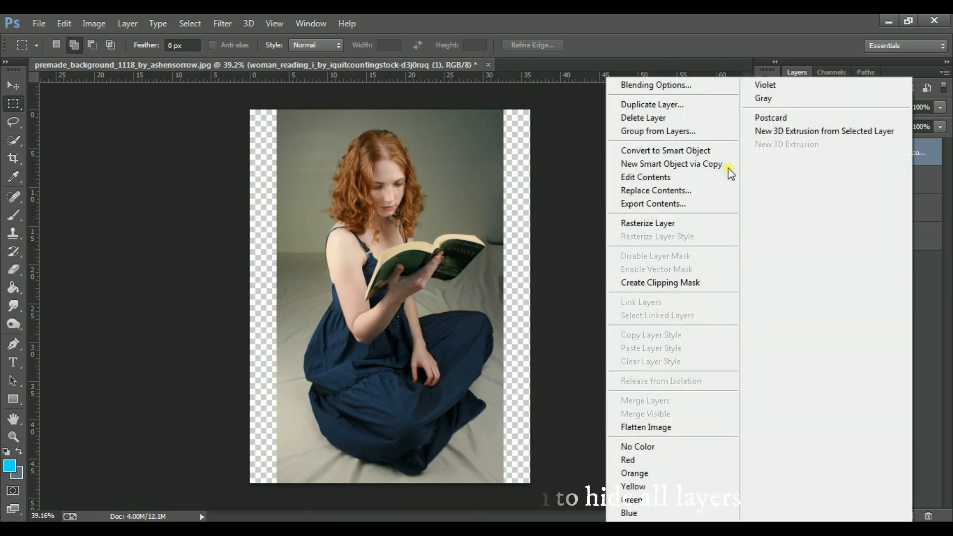
right_click(916, 153)
click(666, 224)
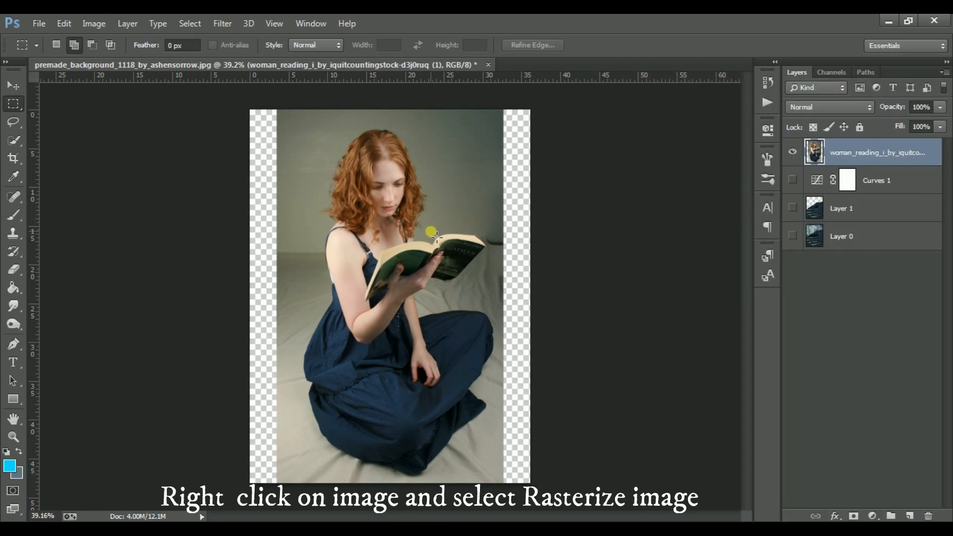
- Select the woman, her dress and the book with the Quick Selection tool and mask out the backdrop with a layer mask
click(13, 140)
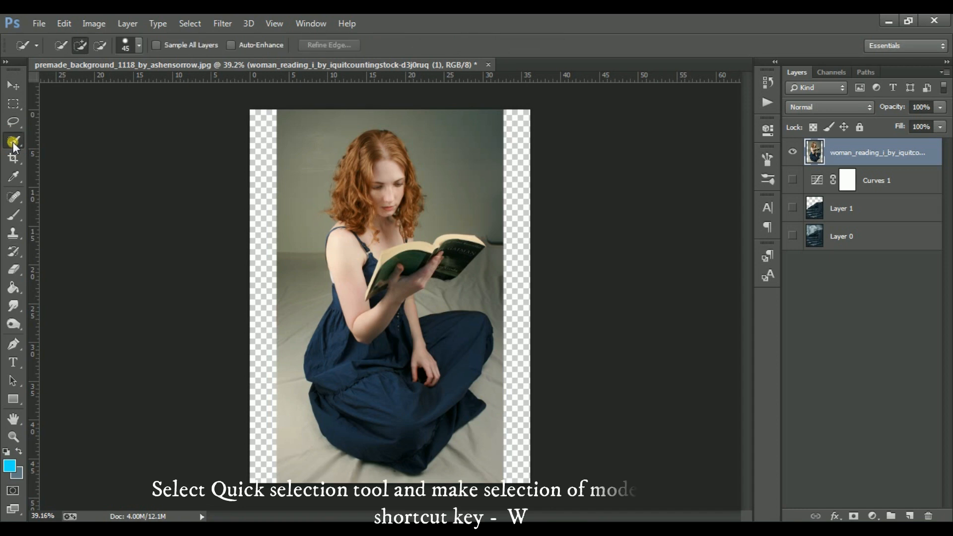
mouse_move(376, 168)
mouse_down()
mouse_move(384, 155)
mouse_move(385, 392)
mouse_move(406, 440)
mouse_up()
click(422, 379)
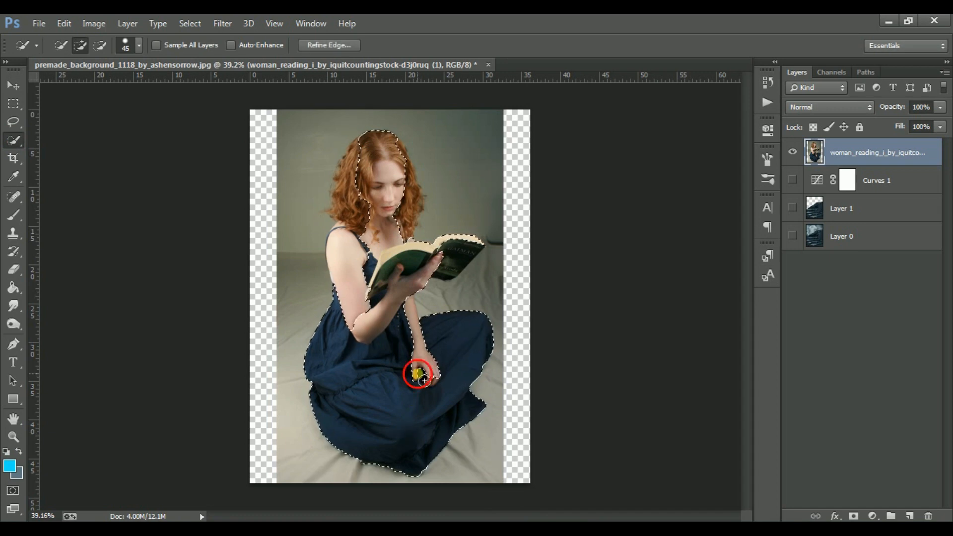
drag(433, 280, 457, 268)
drag(364, 278, 345, 254)
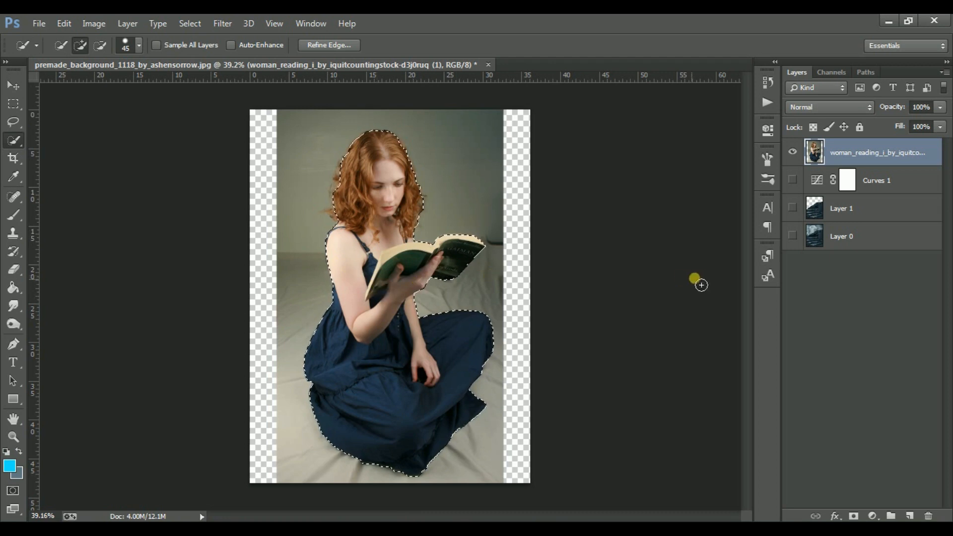
click(856, 516)
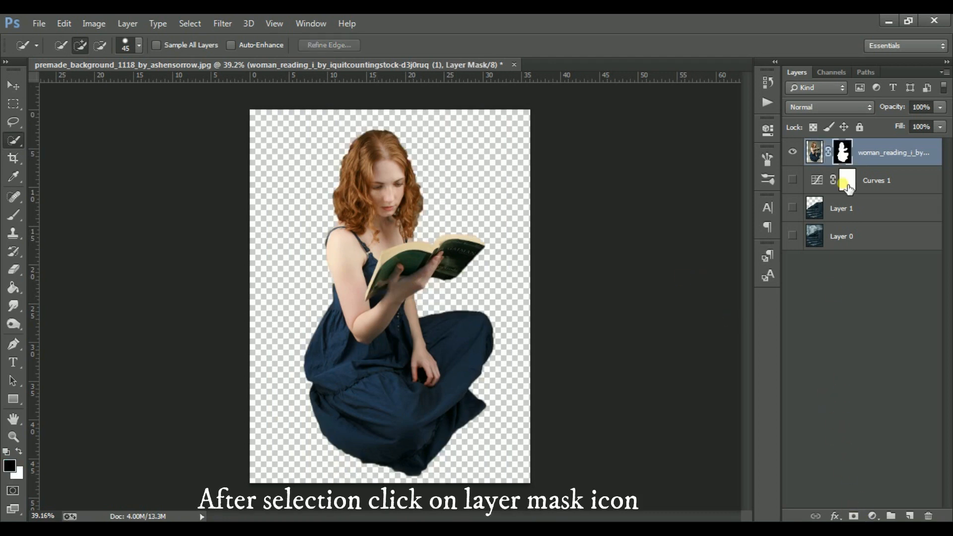
right_click(878, 152)
click(879, 151)
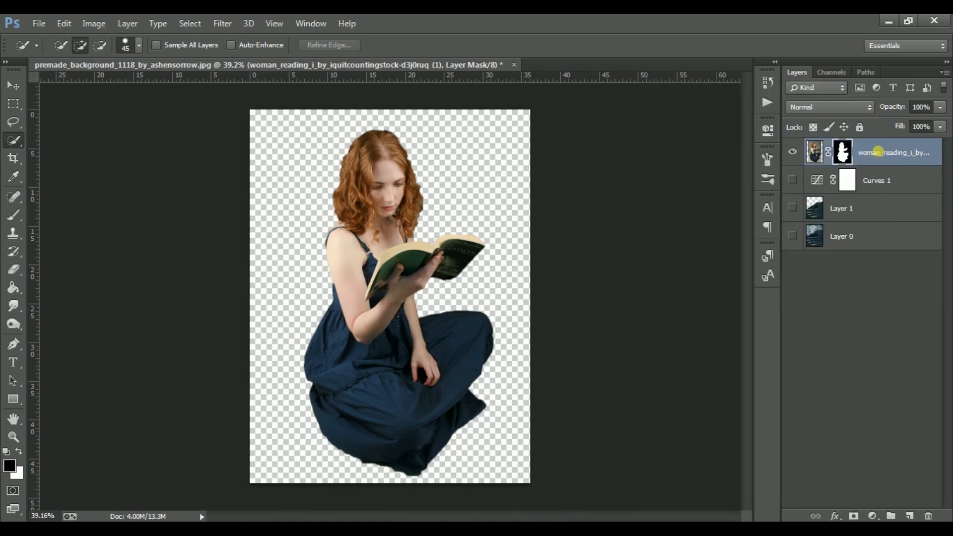
- Refine the woman's layer mask with Smart Radius on, brushing along the hair edges and setting Smooth to 10
right_click(846, 150)
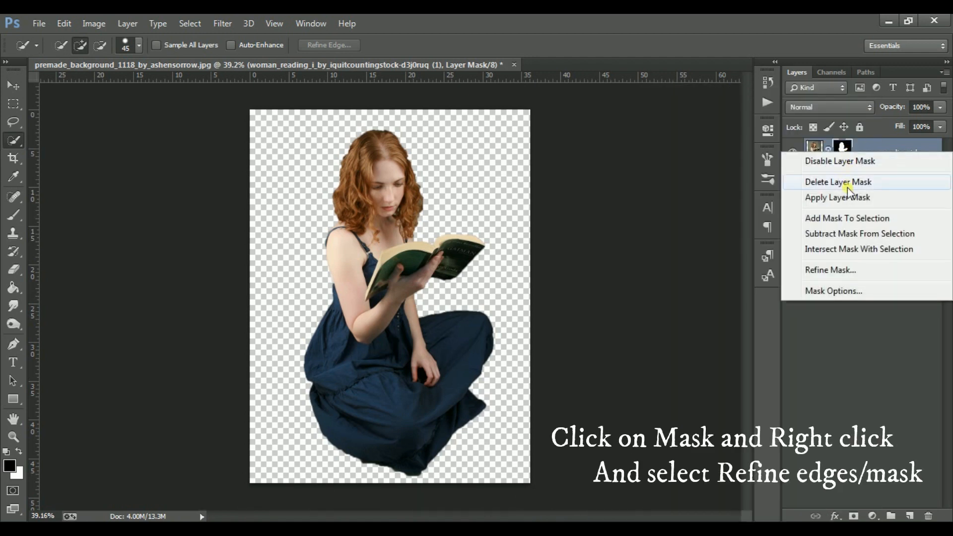
click(838, 270)
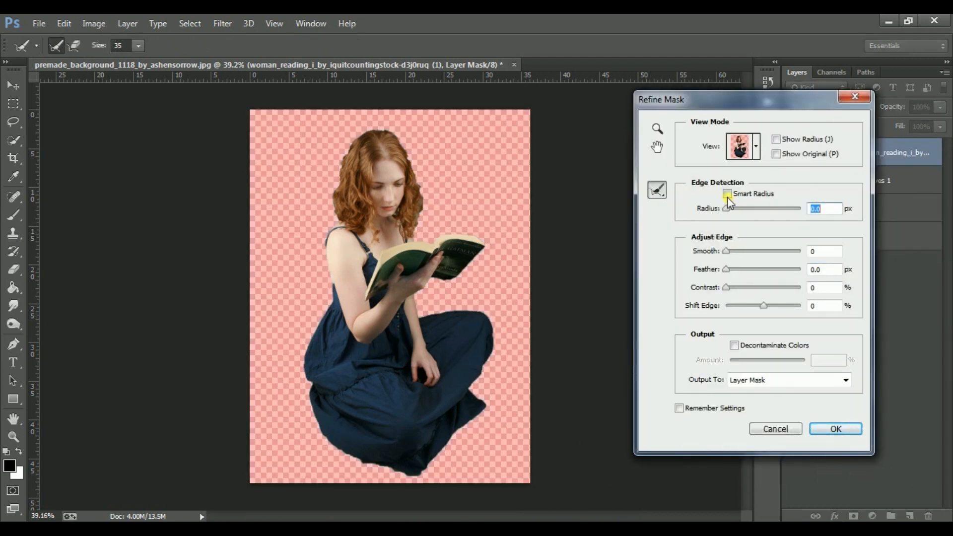
click(728, 196)
mouse_move(349, 163)
mouse_down()
mouse_move(378, 135)
mouse_move(406, 147)
mouse_up()
drag(421, 180, 421, 226)
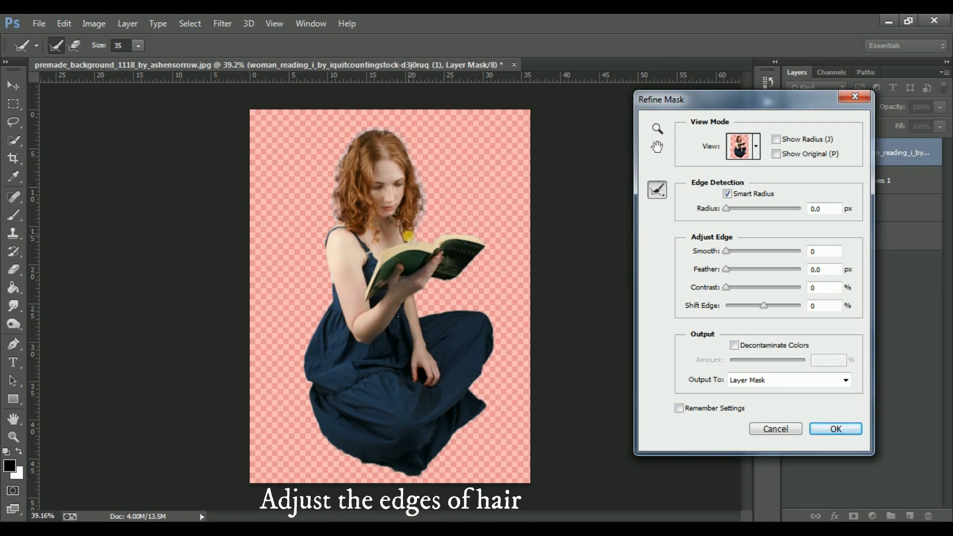
click(727, 252)
mouse_move(729, 251)
mouse_down()
mouse_move(744, 252)
mouse_move(733, 254)
mouse_up()
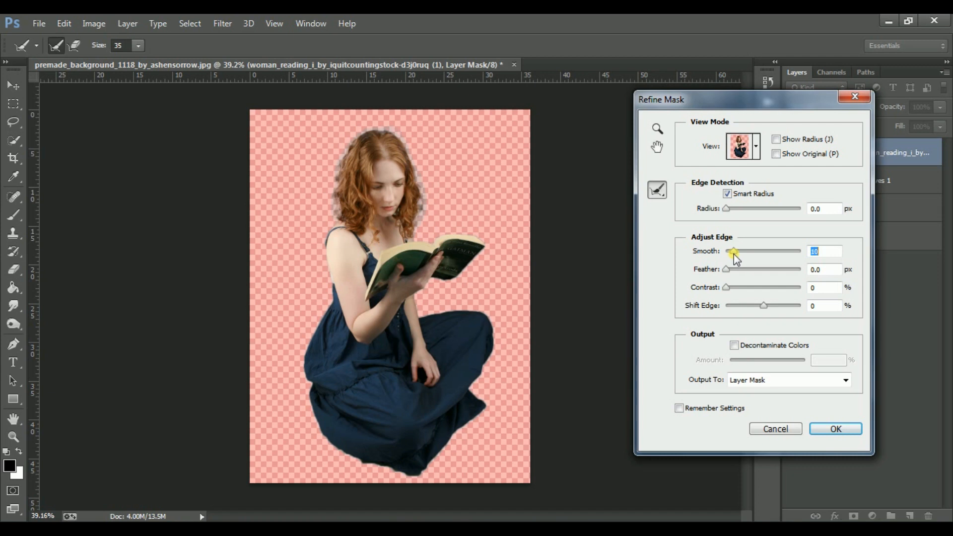
click(825, 427)
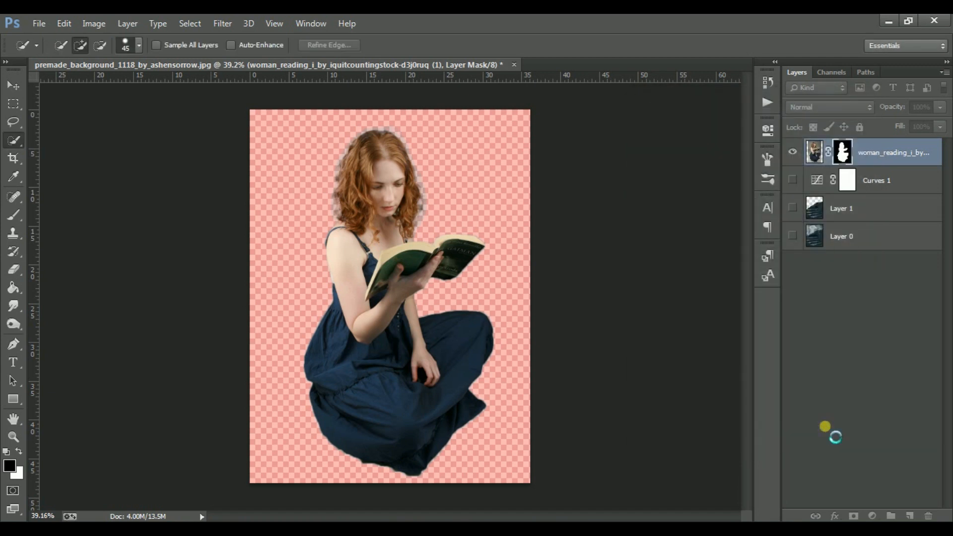
- Show Layer 0, Layer 1 and Curves 1 again and make the woman's image active instead of its mask
click(792, 236)
click(792, 180)
click(863, 153)
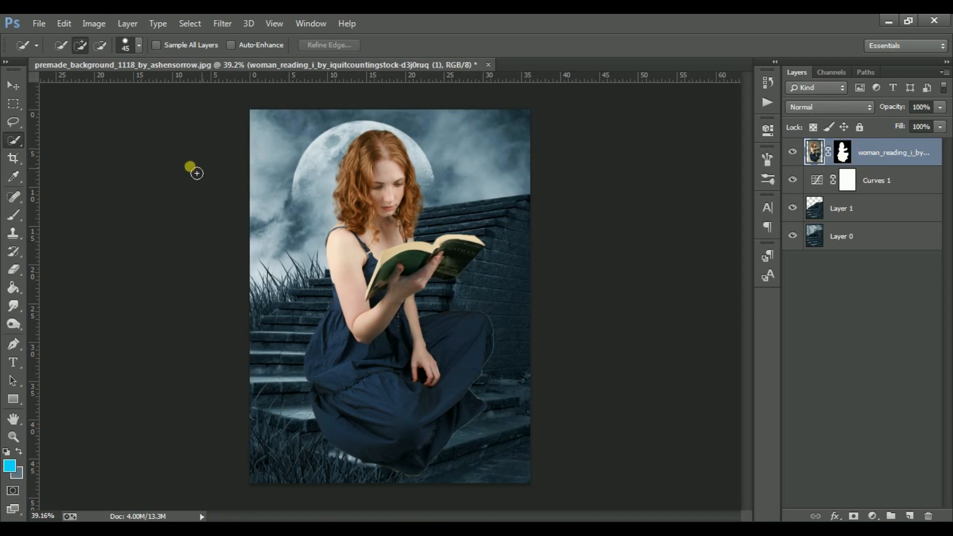
- Scale the woman to about 61% and place her on the lower steps of the staircase
click(14, 86)
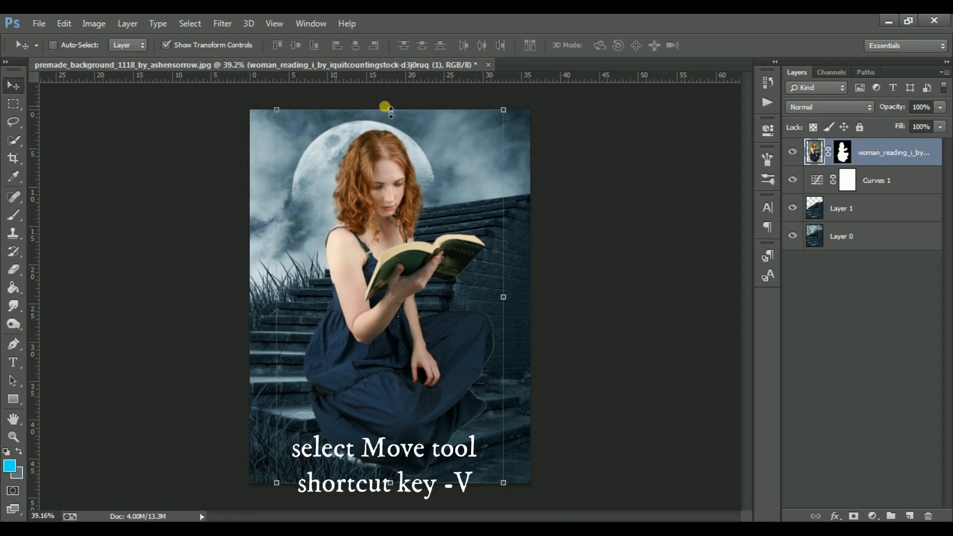
click(504, 109)
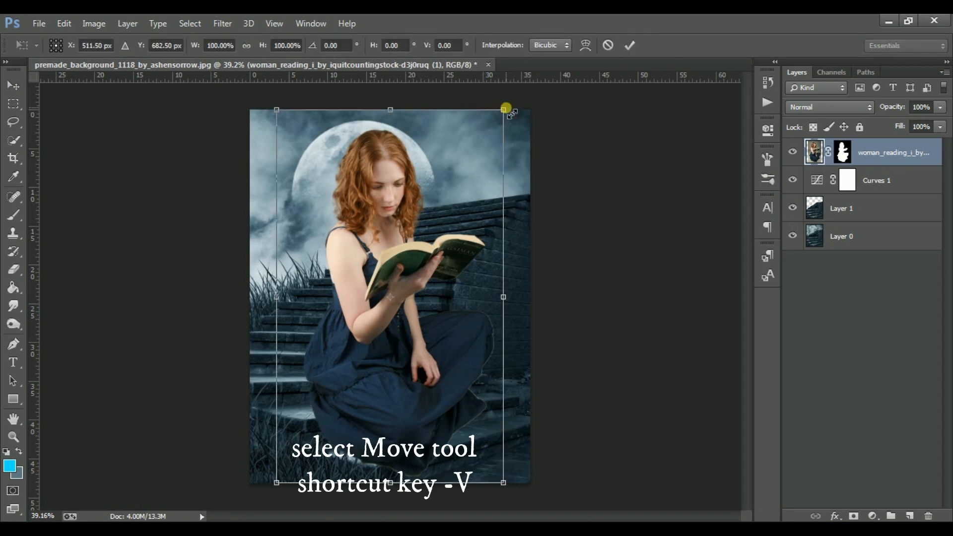
drag(505, 108, 442, 166)
drag(392, 366, 382, 423)
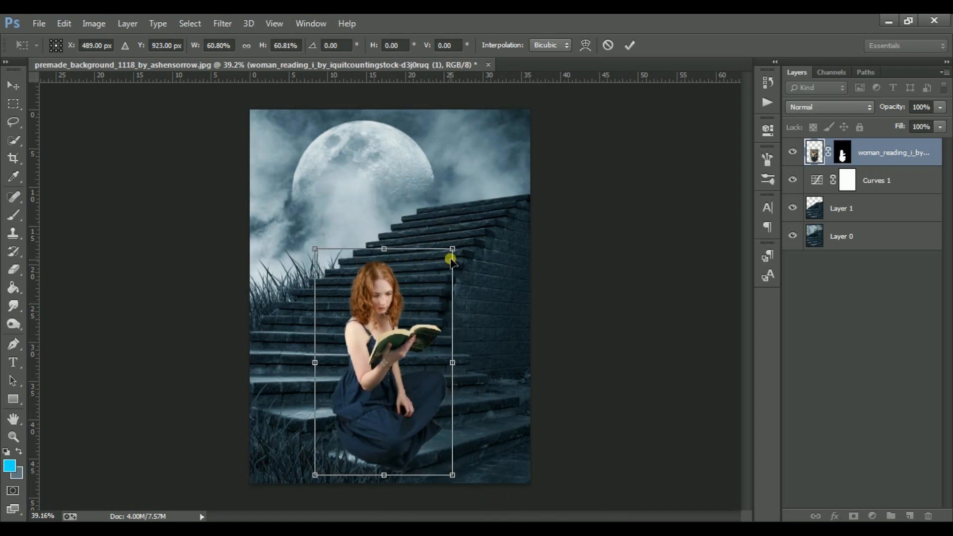
drag(458, 252, 454, 248)
drag(408, 402, 413, 409)
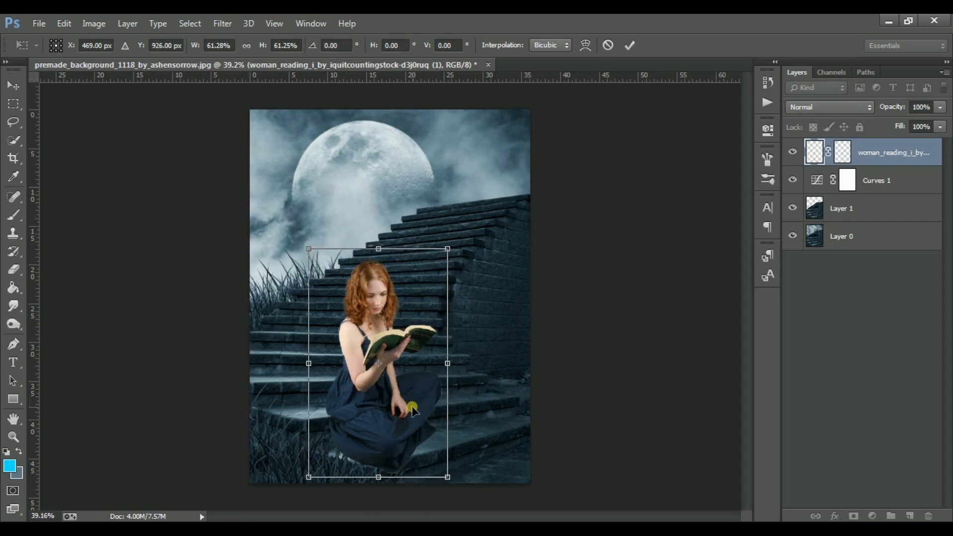
click(628, 46)
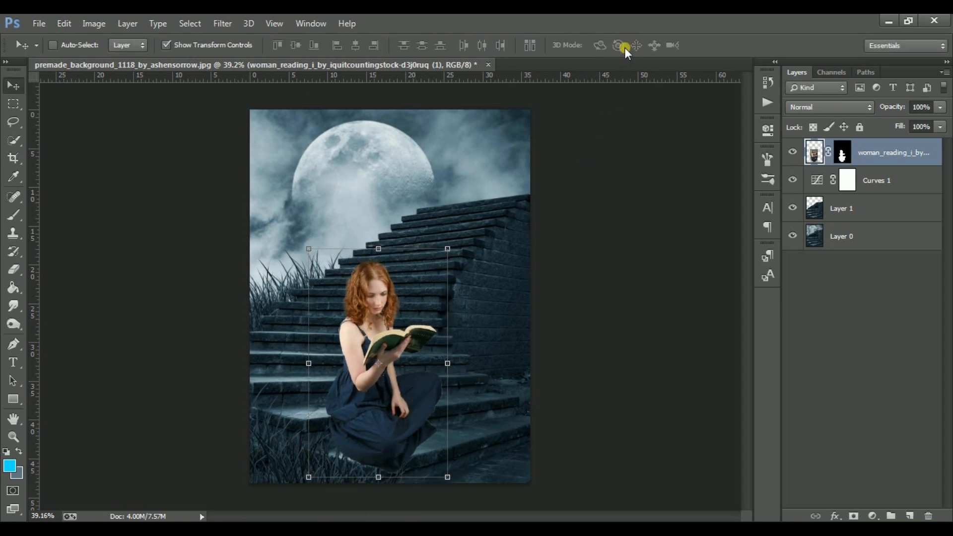
- Crop the canvas to trim a thin strip off the sky and a strip below the woman's dress
click(10, 157)
drag(395, 483, 398, 466)
drag(392, 128, 394, 132)
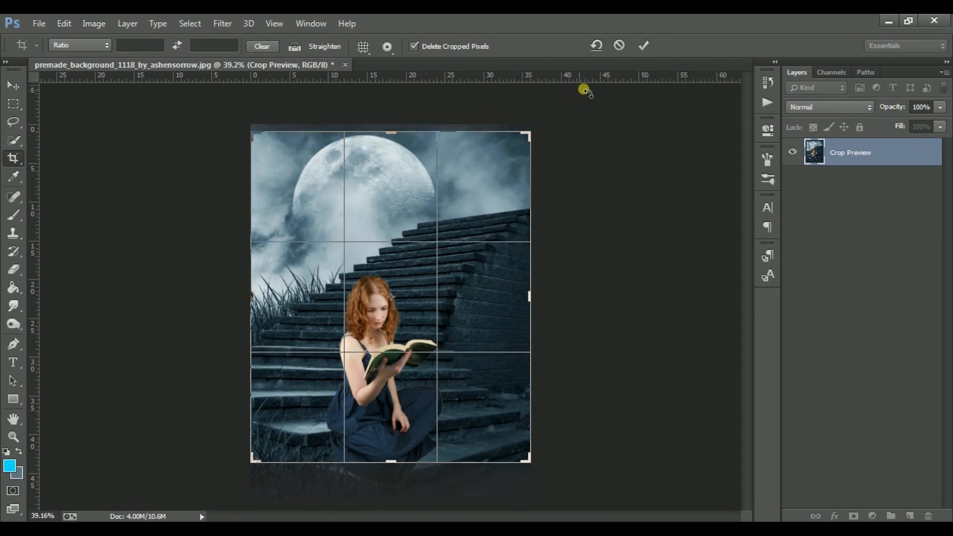
click(643, 46)
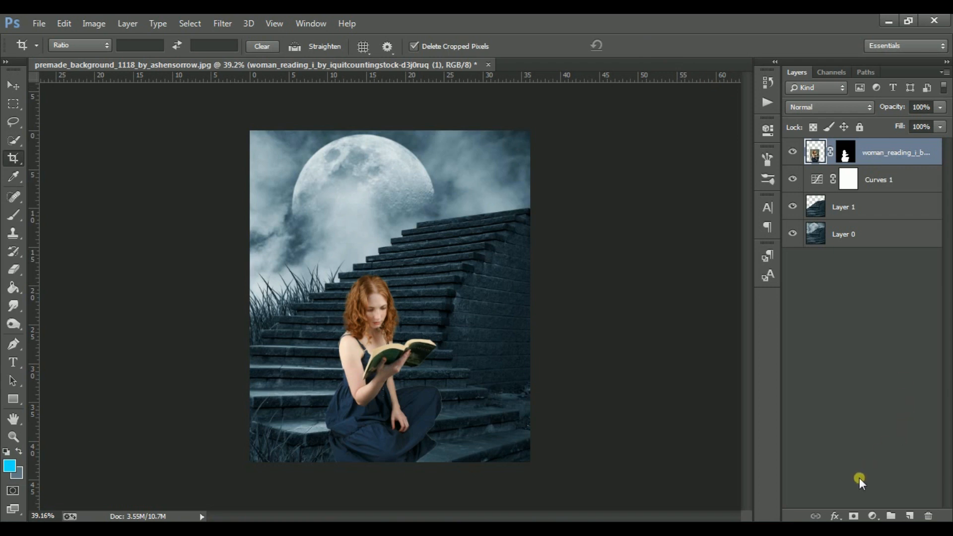
- Add an Inner Glow layer style to the woman's layer with the glow color f0b63c
click(832, 517)
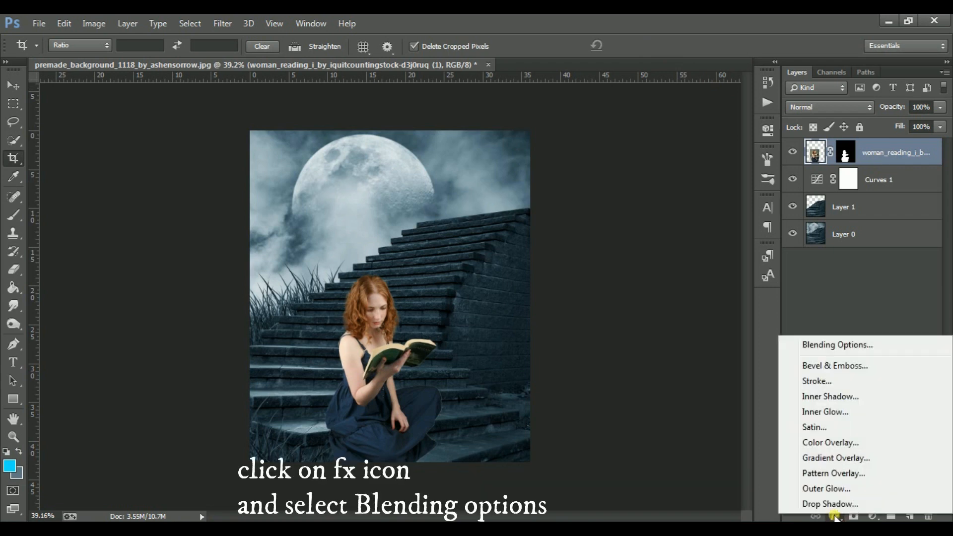
click(845, 346)
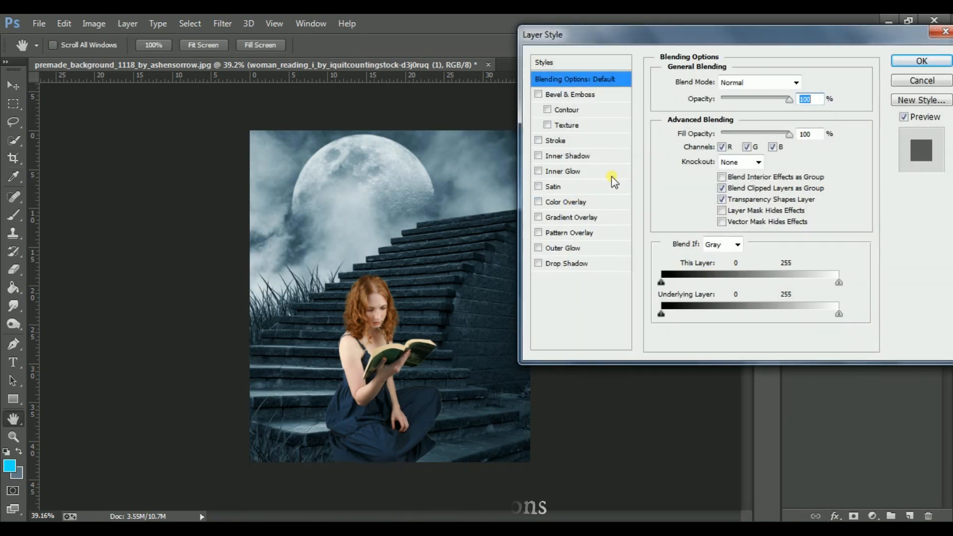
click(563, 172)
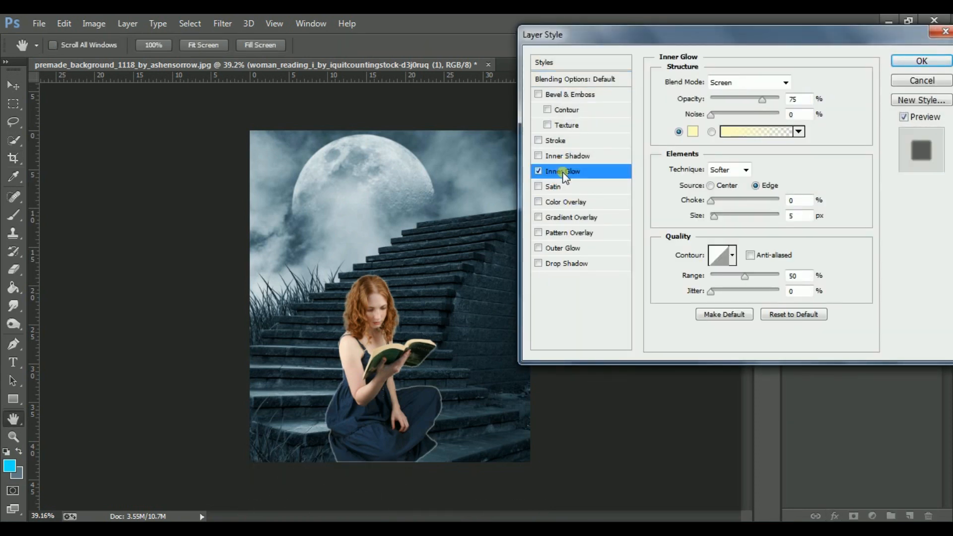
click(693, 131)
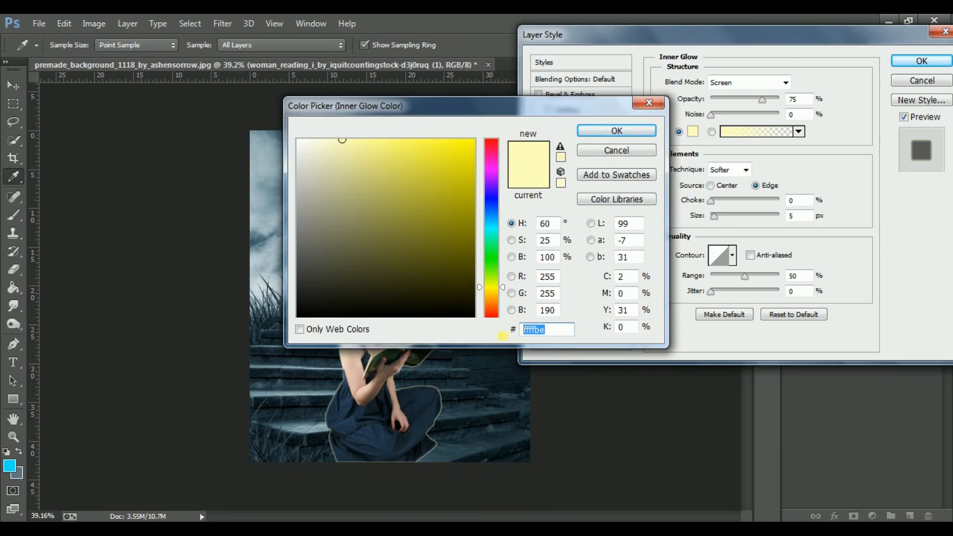
key(BackSpace)
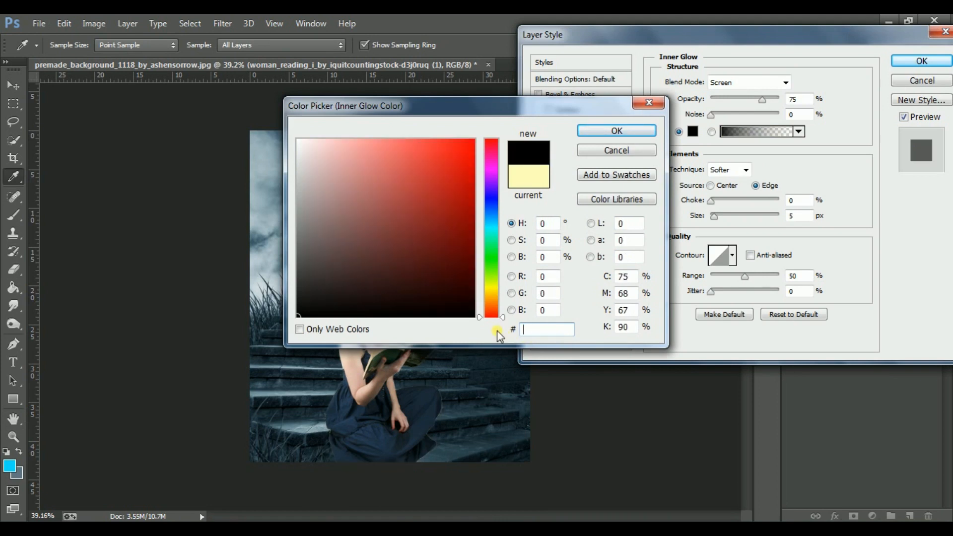
text(f)
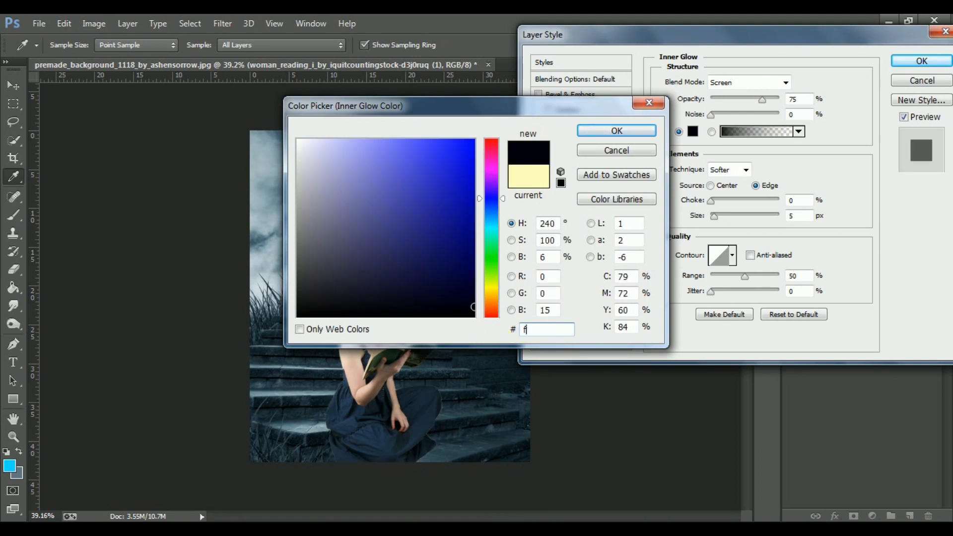
text(0)
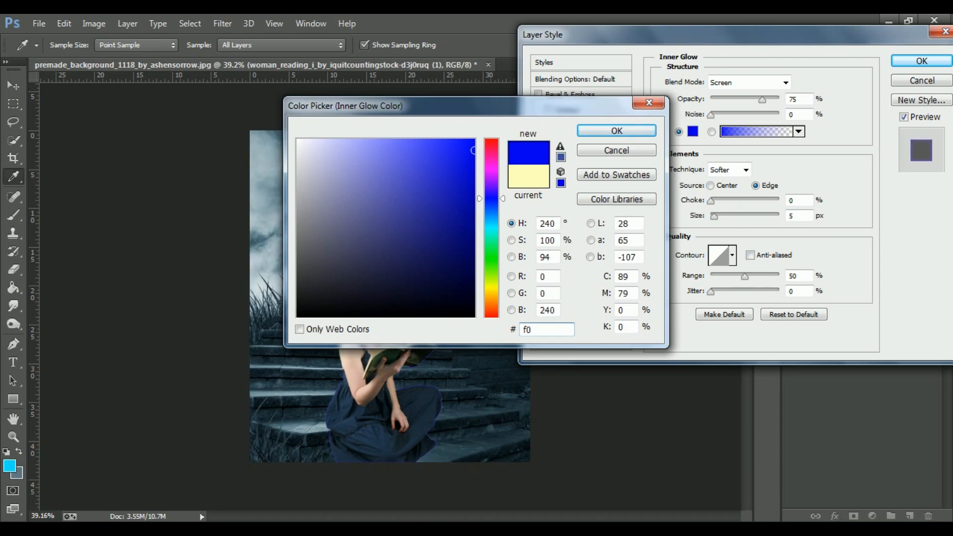
text(b)
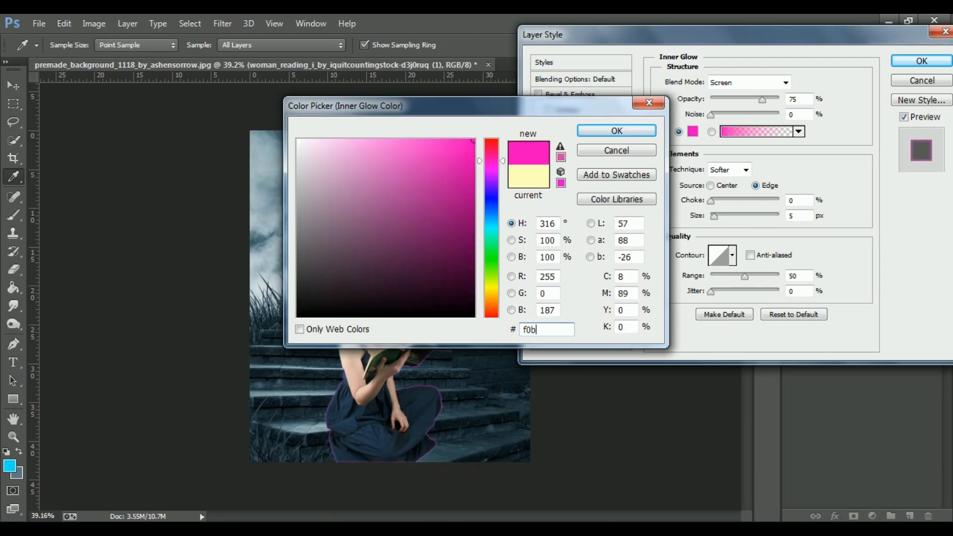
text(63c)
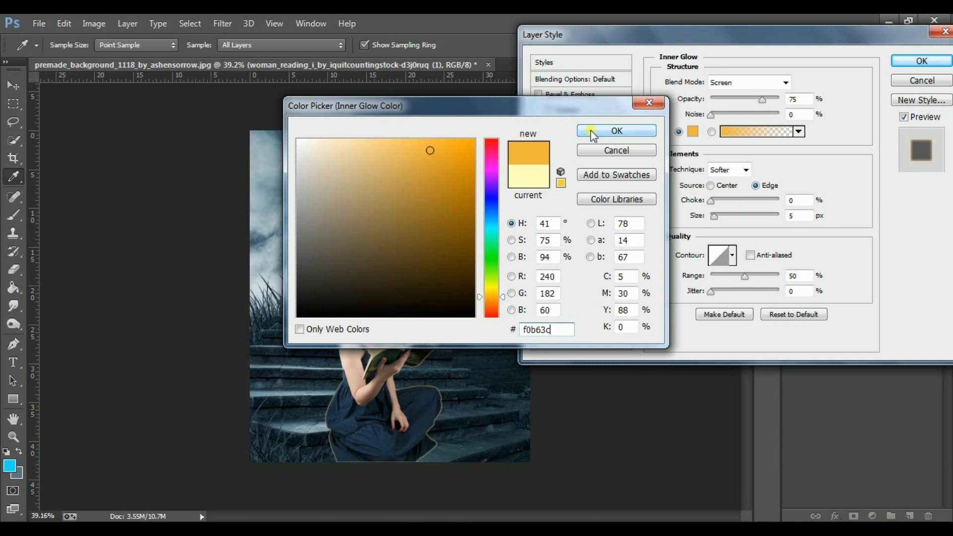
click(617, 130)
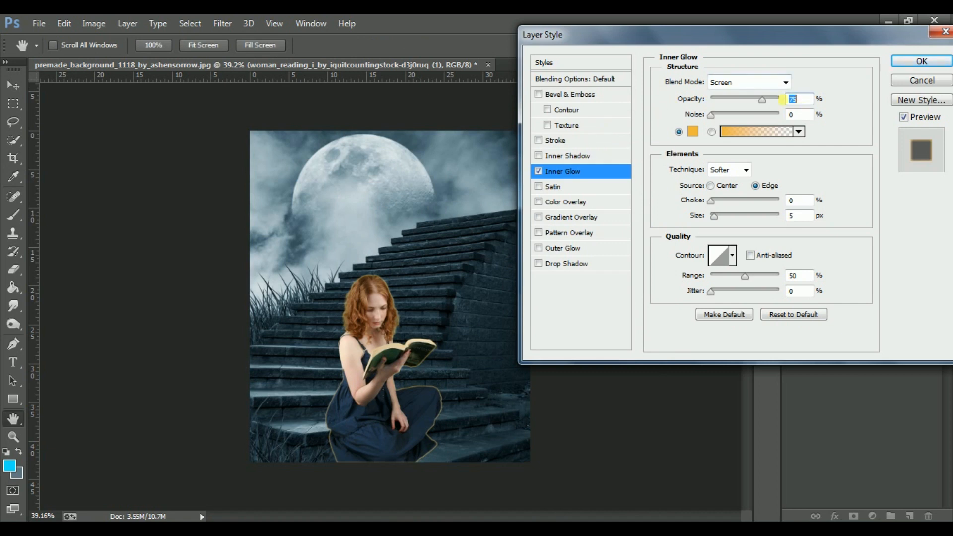
- Set the Inner Glow blend mode to Overlay and its opacity to 21%
click(760, 82)
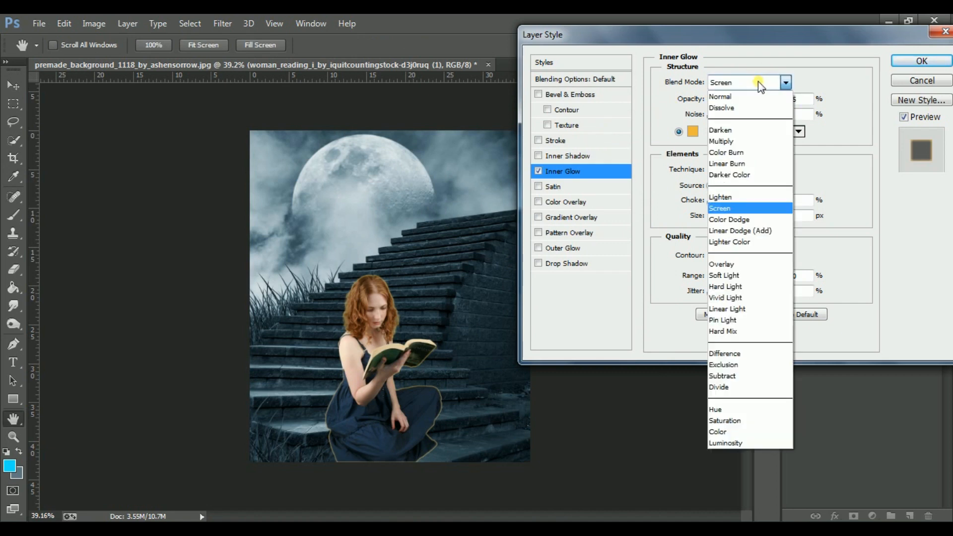
click(722, 264)
click(804, 102)
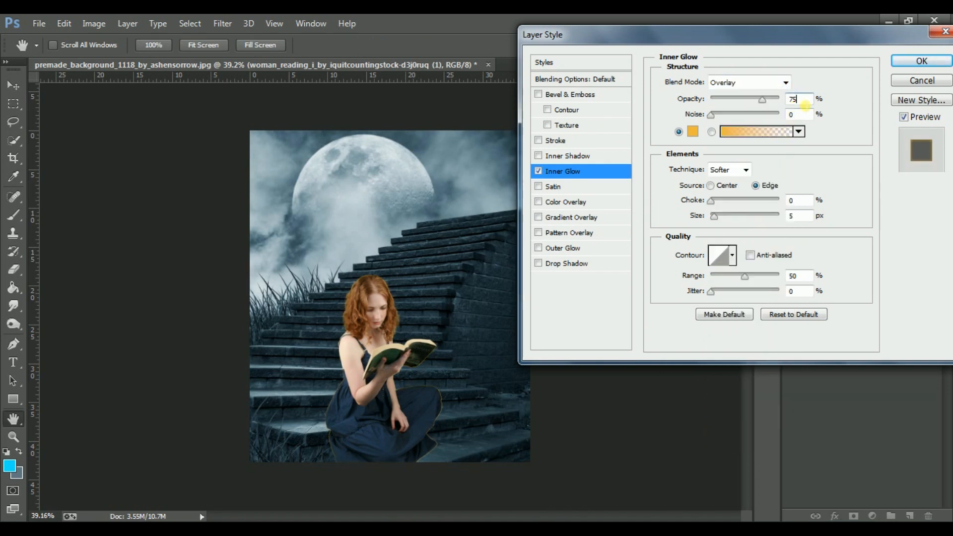
text(21)
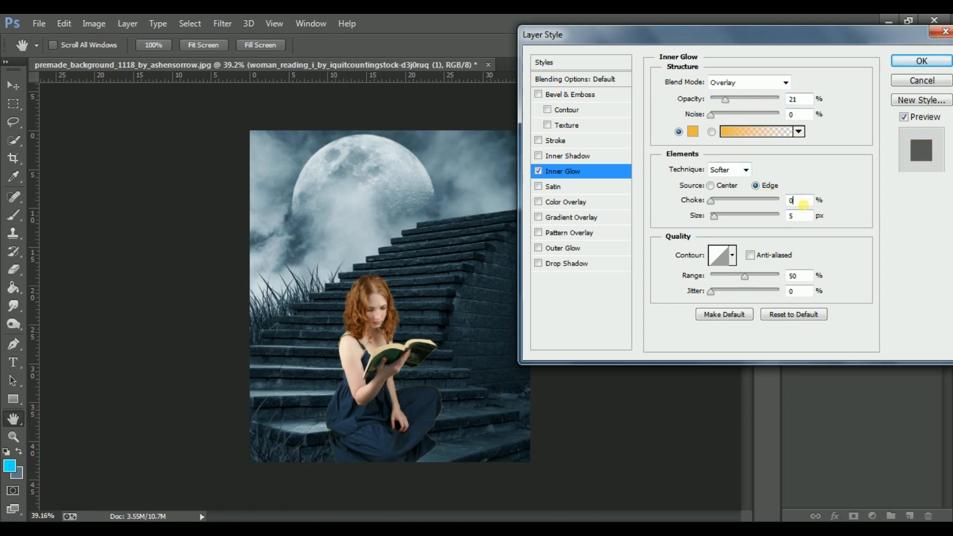
- Set the Inner Glow choke to 22% and size to 144 px, and apply the layer style
click(803, 203)
key(BackSpace)
text(1)
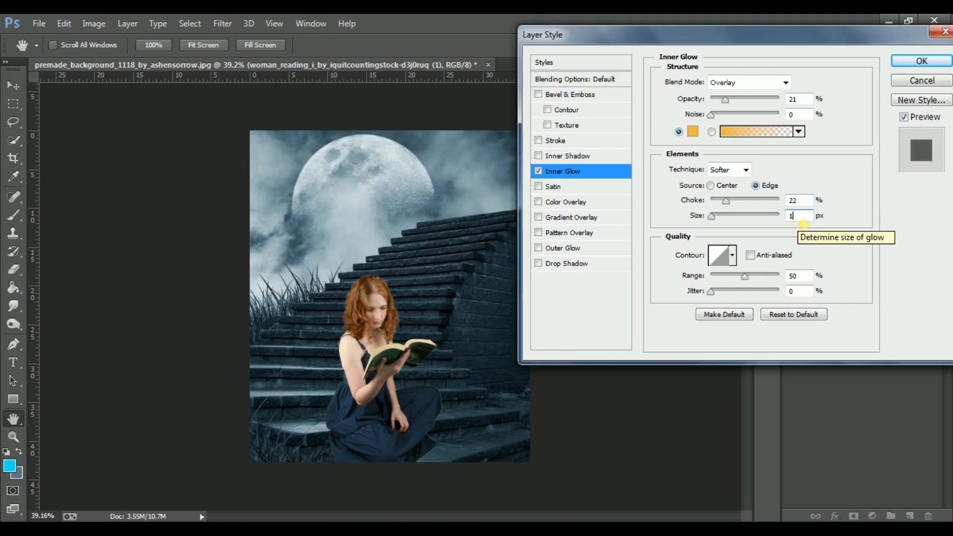
text(44)
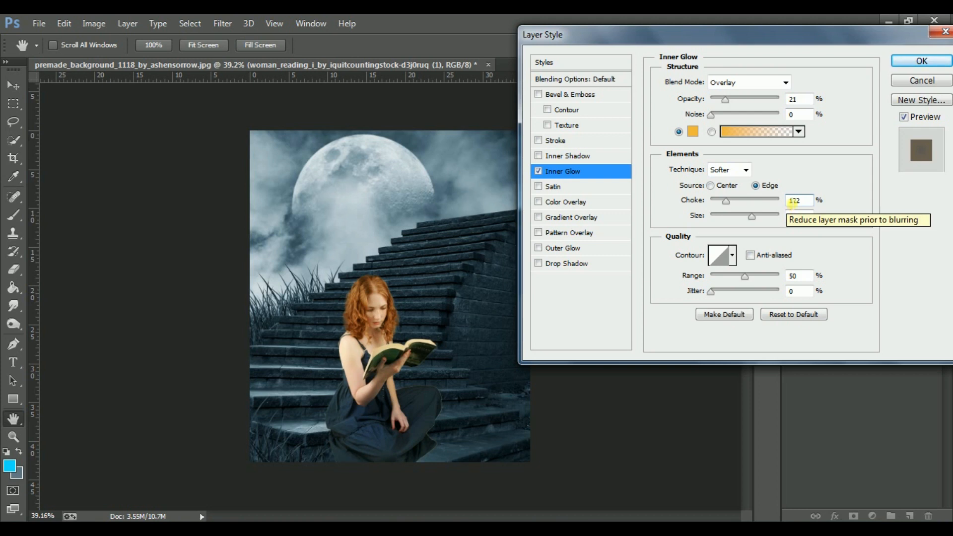
click(897, 64)
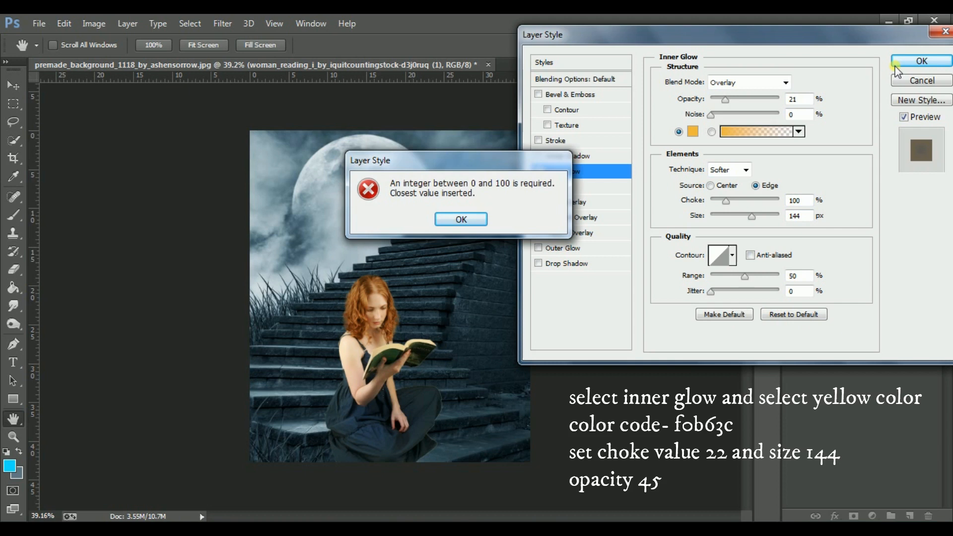
click(456, 221)
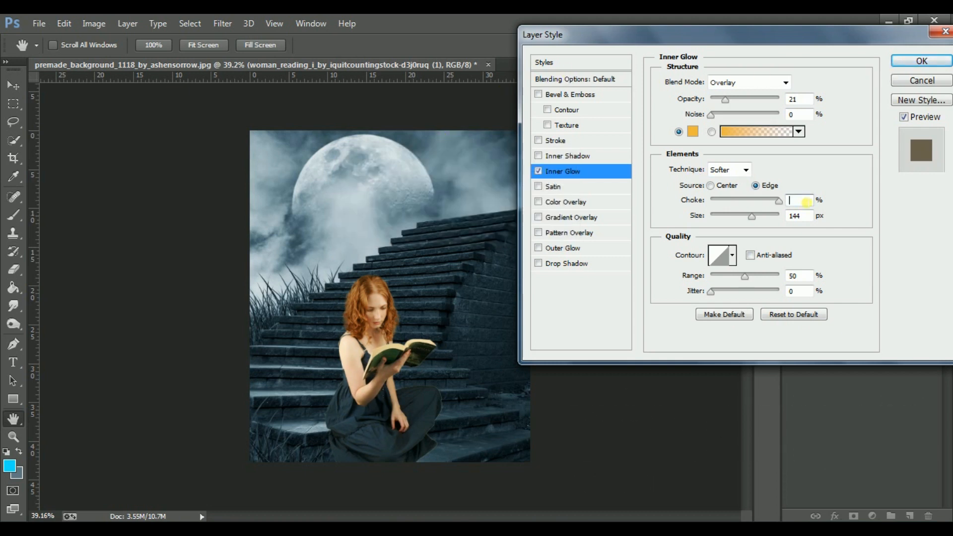
text(1)
text(22)
click(907, 64)
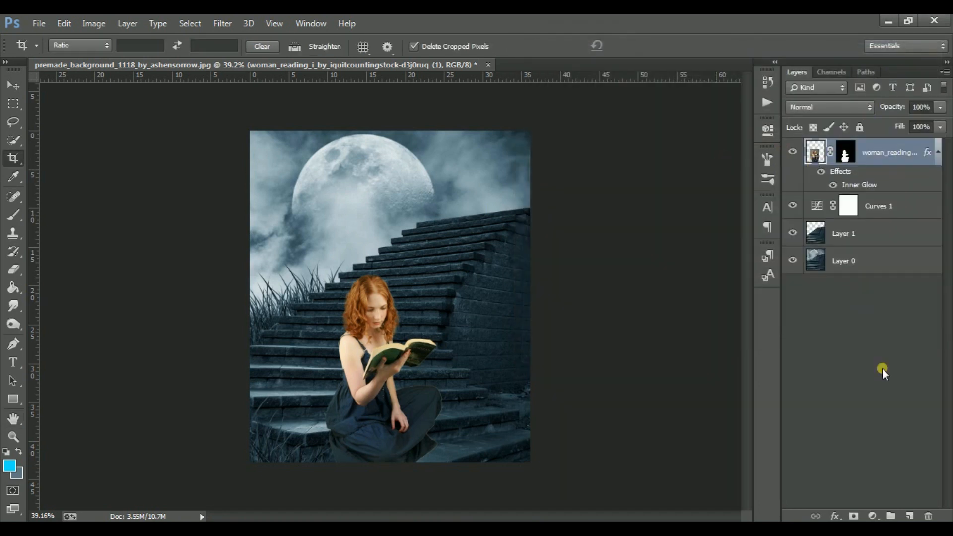
- Add a blank layer above the woman's layer and ready the Brush tool with the foreground color ffb400
click(909, 516)
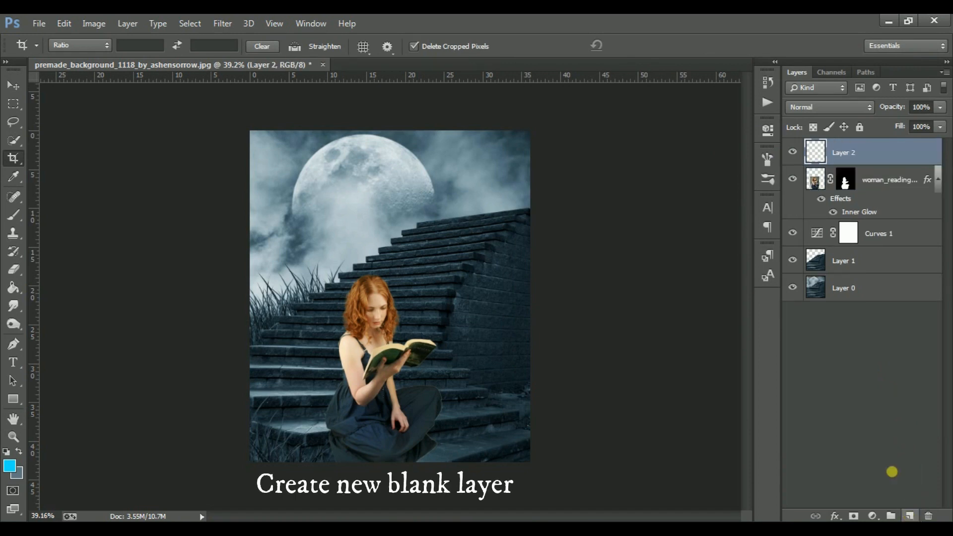
click(18, 220)
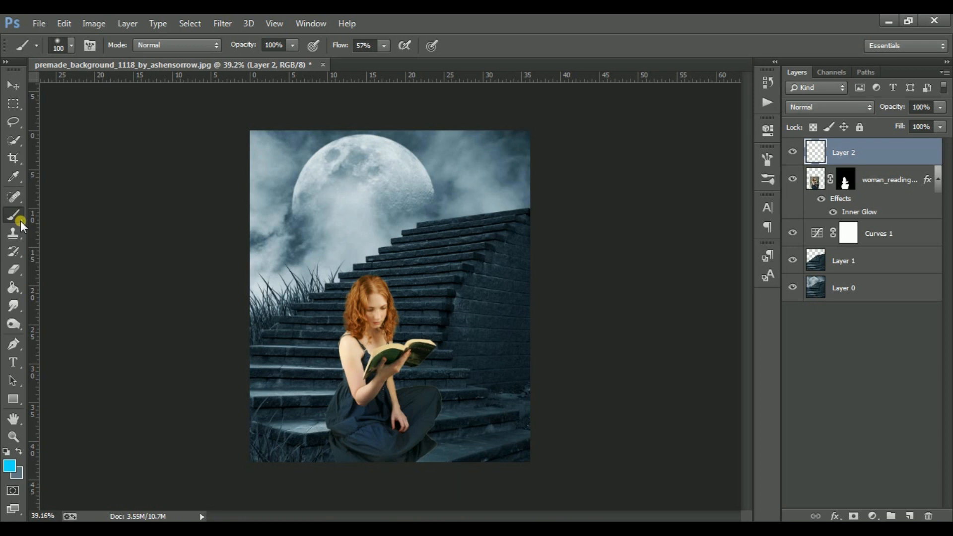
click(10, 466)
drag(493, 243, 497, 296)
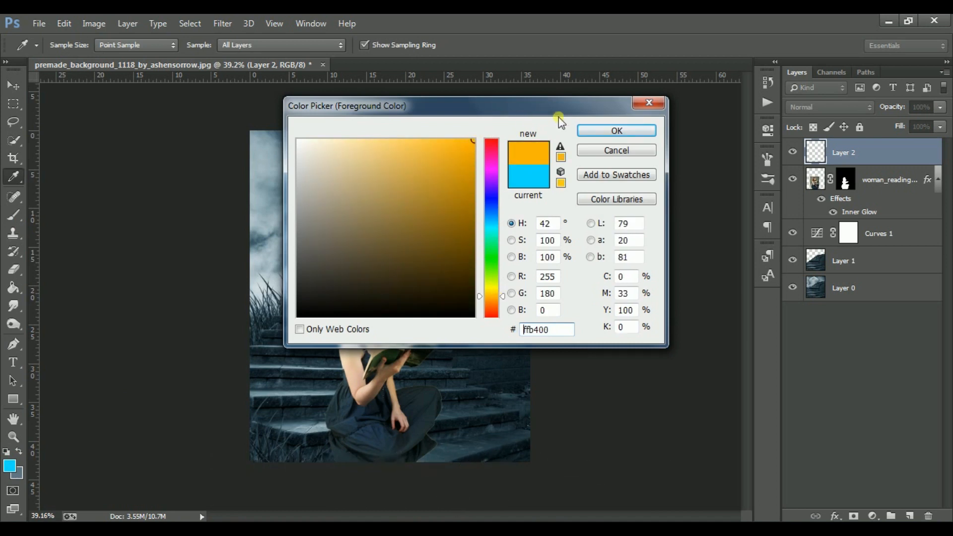
click(592, 128)
key(b)
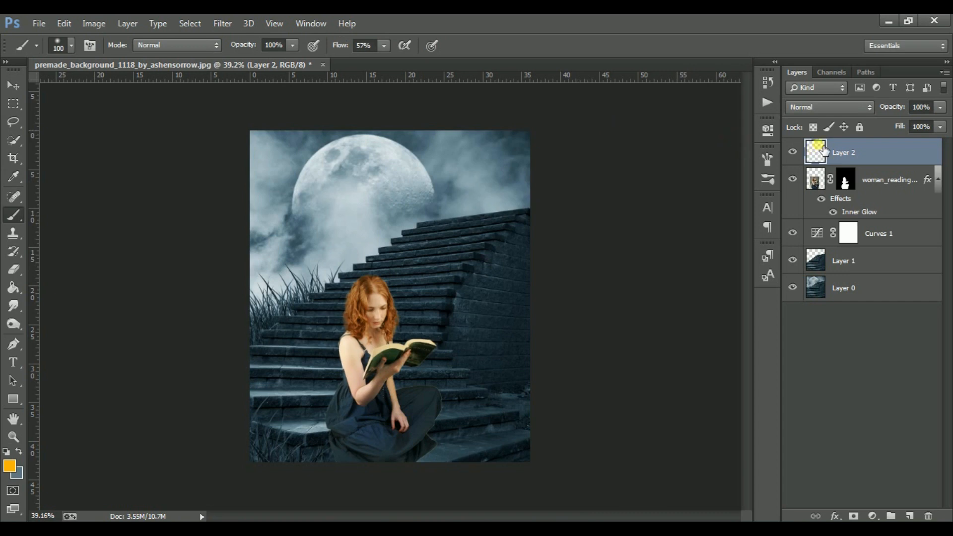
- Clip the new blank layer to the woman's layer and paint yellow over her face and shoulder with a 125 px brush
right_click(883, 146)
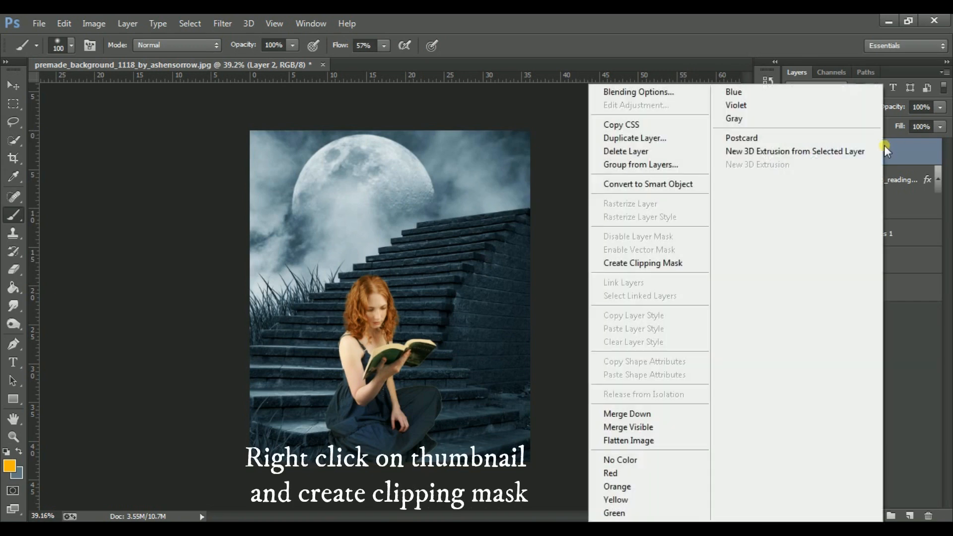
click(641, 263)
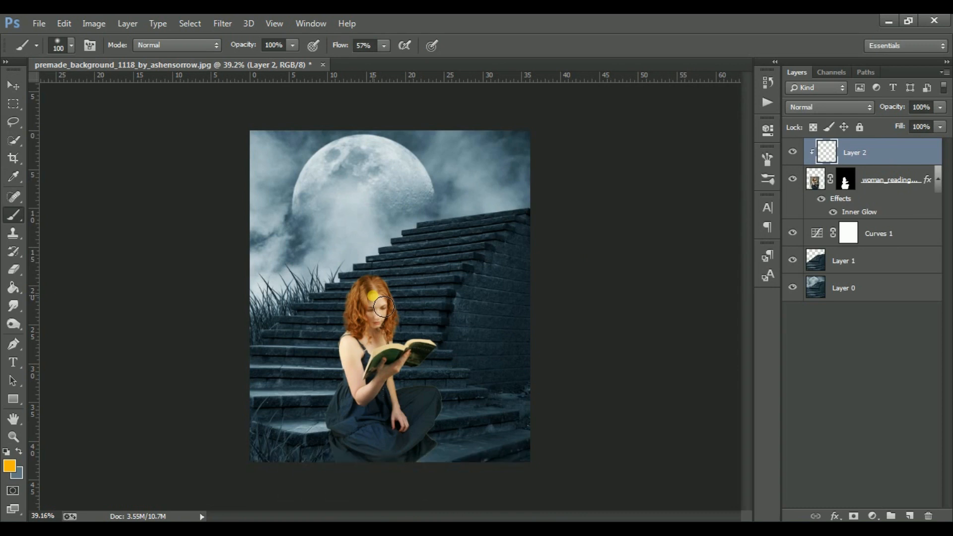
key(bracketright)
key(bracketright)
mouse_move(392, 325)
mouse_down()
mouse_move(377, 330)
mouse_move(373, 372)
mouse_up()
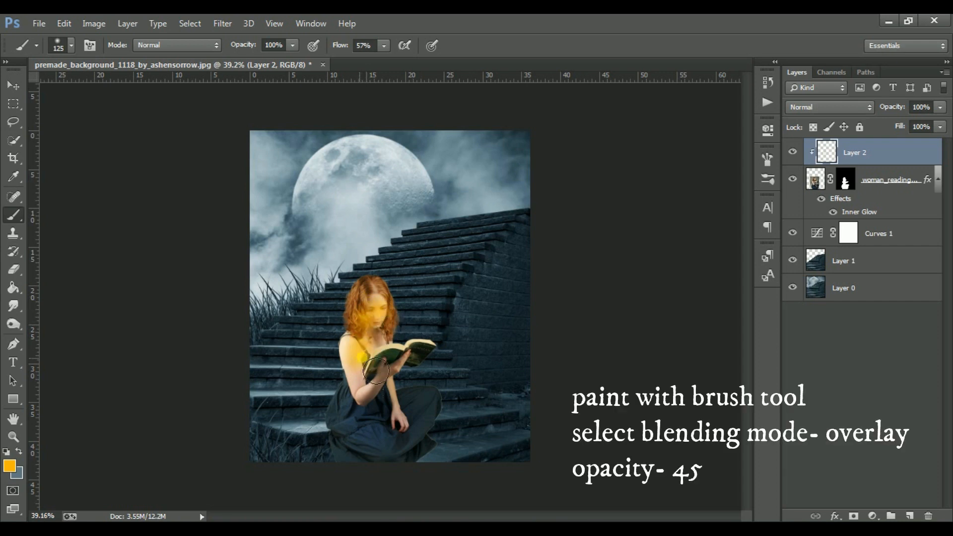
- Set the yellow paint layer's blend mode to Overlay and its opacity to 18%
click(793, 109)
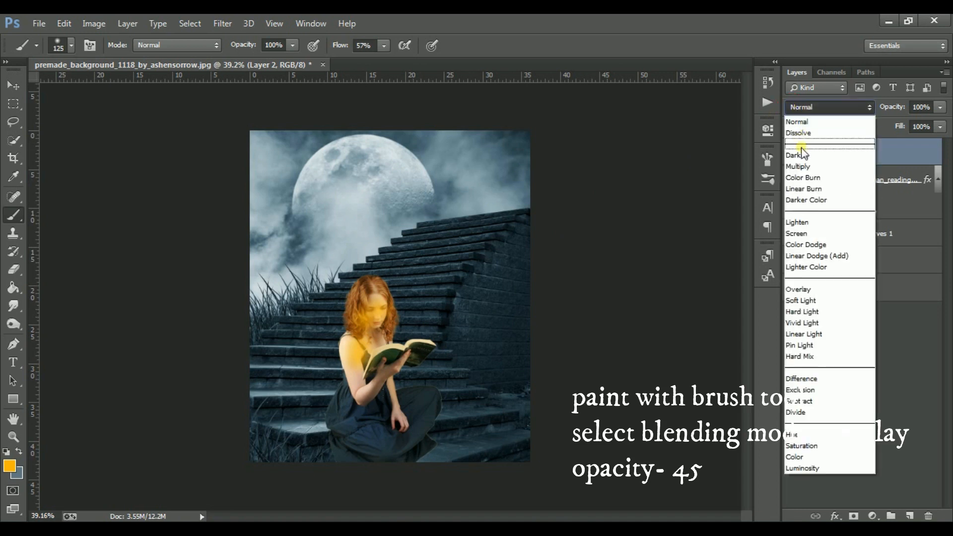
click(805, 289)
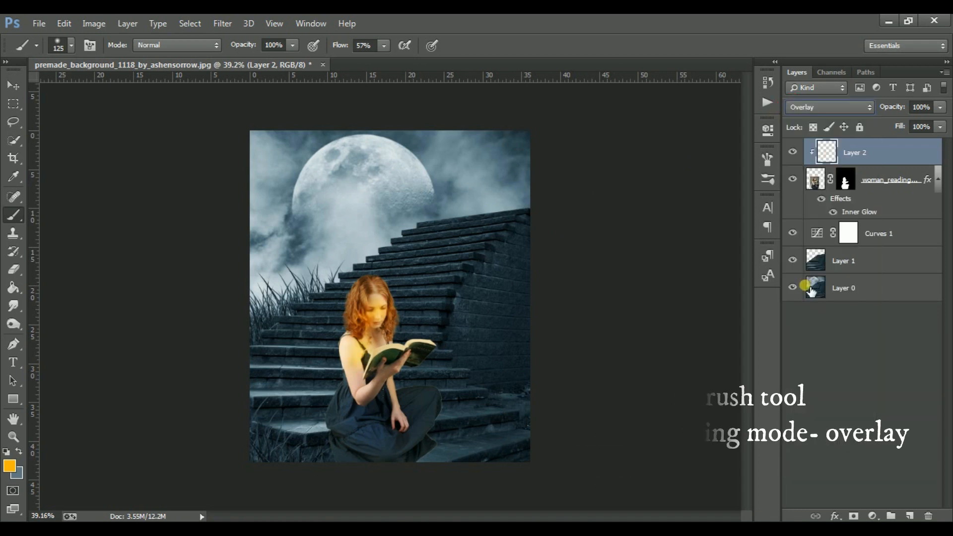
click(938, 110)
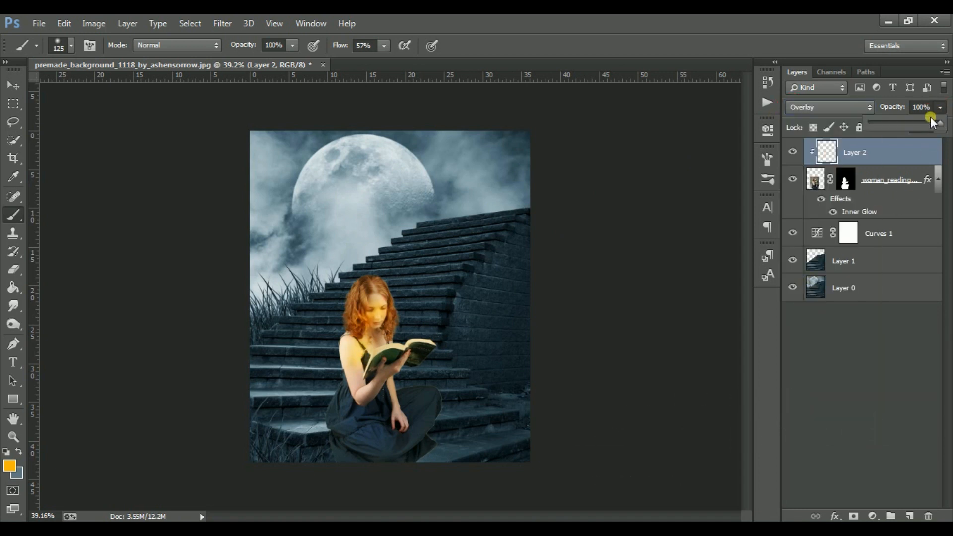
drag(938, 121, 915, 122)
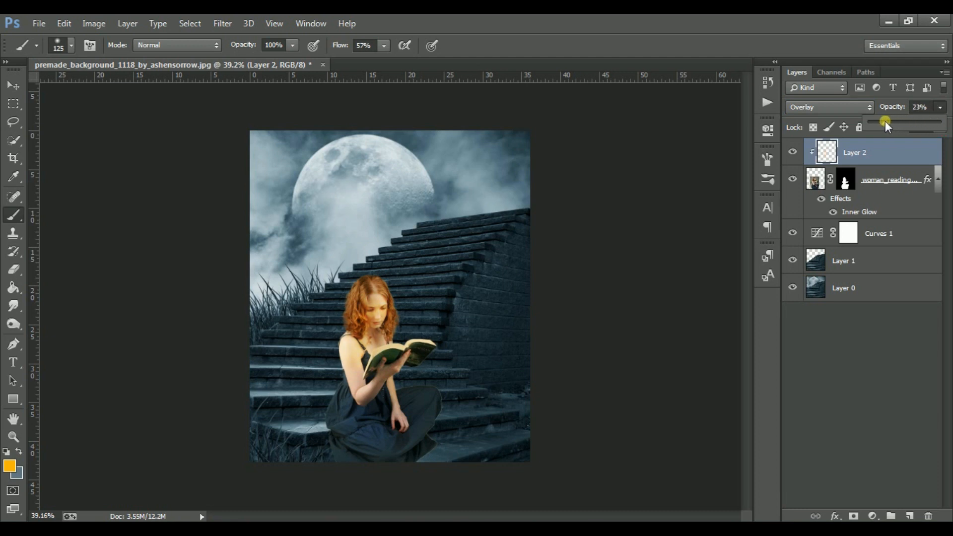
drag(877, 120, 882, 119)
scroll(326, 369, up, 5)
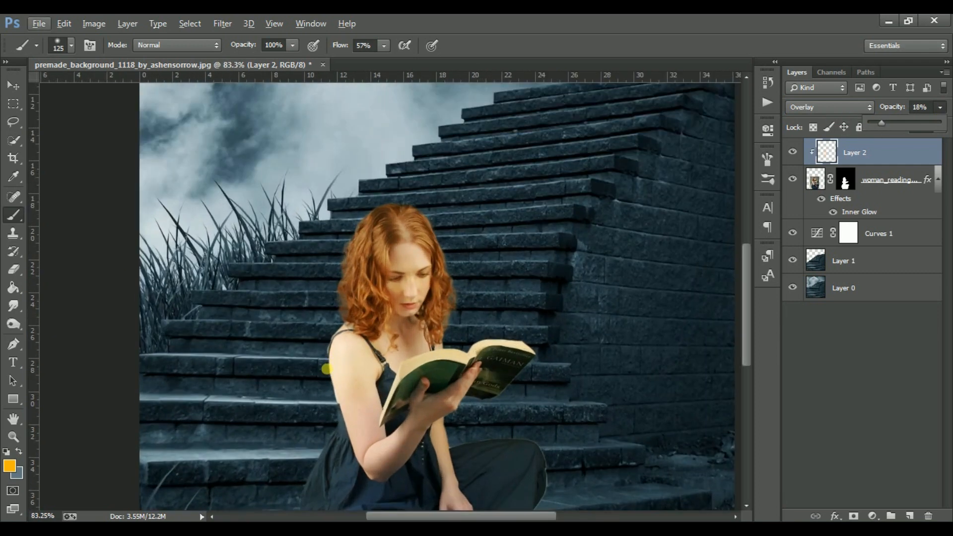
mouse_move(326, 369)
mouse_down()
mouse_move(348, 384)
mouse_move(344, 370)
mouse_move(388, 453)
mouse_up()
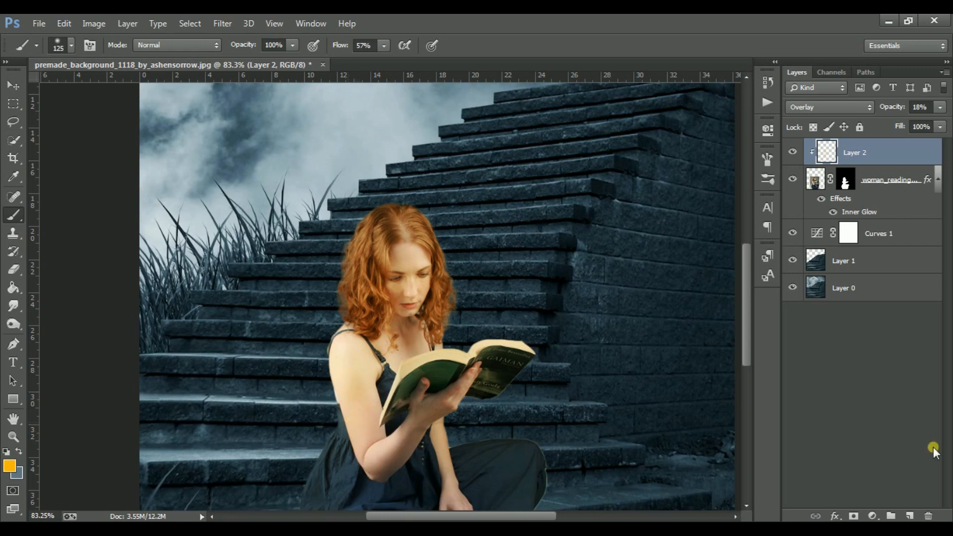
- Add another blank layer clipped to the woman's layer and sample a dark blue from the stone staircase as the brush color
click(910, 515)
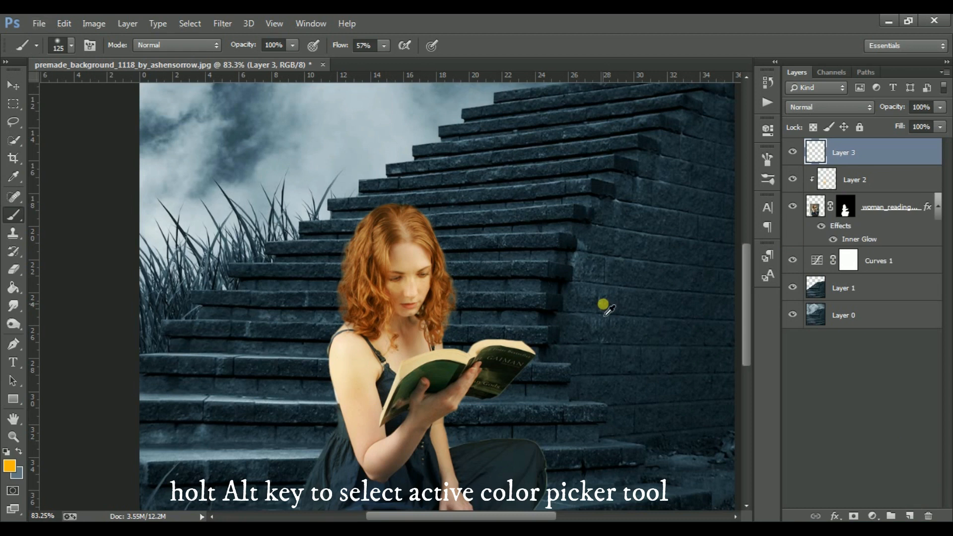
mouse_move(560, 251)
mouse_down()
mouse_move(645, 268)
mouse_move(640, 259)
mouse_up()
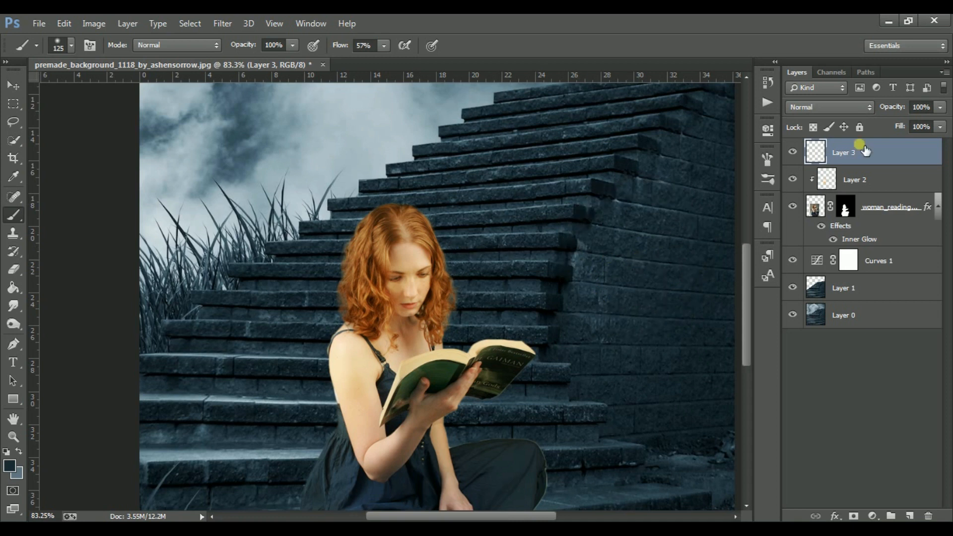
right_click(894, 151)
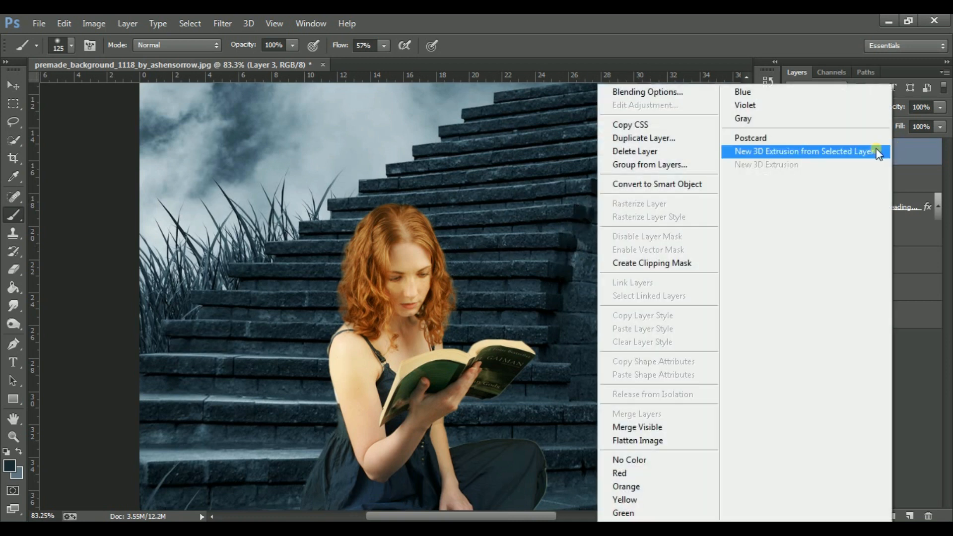
click(688, 262)
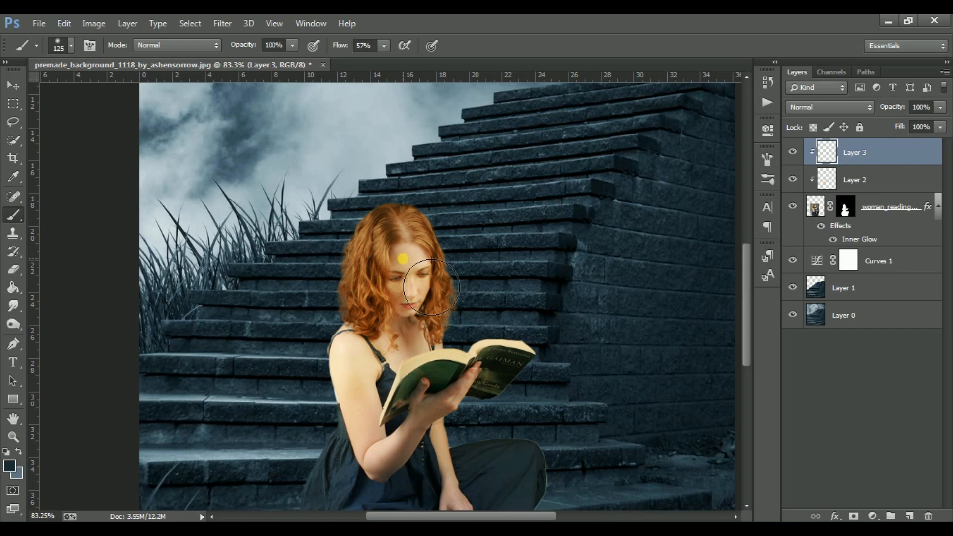
- Paint the sampled dark blue over the woman with a 150 px brush and set the layer's opacity to 29%
key(bracketright)
mouse_move(436, 293)
mouse_down()
mouse_move(437, 268)
mouse_move(440, 308)
mouse_move(419, 334)
mouse_up()
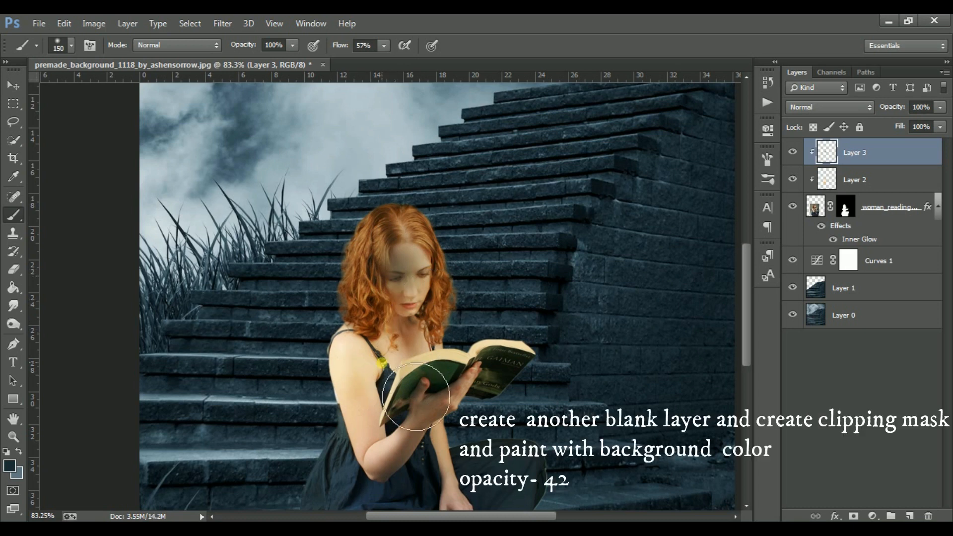
scroll(437, 492, down, 1)
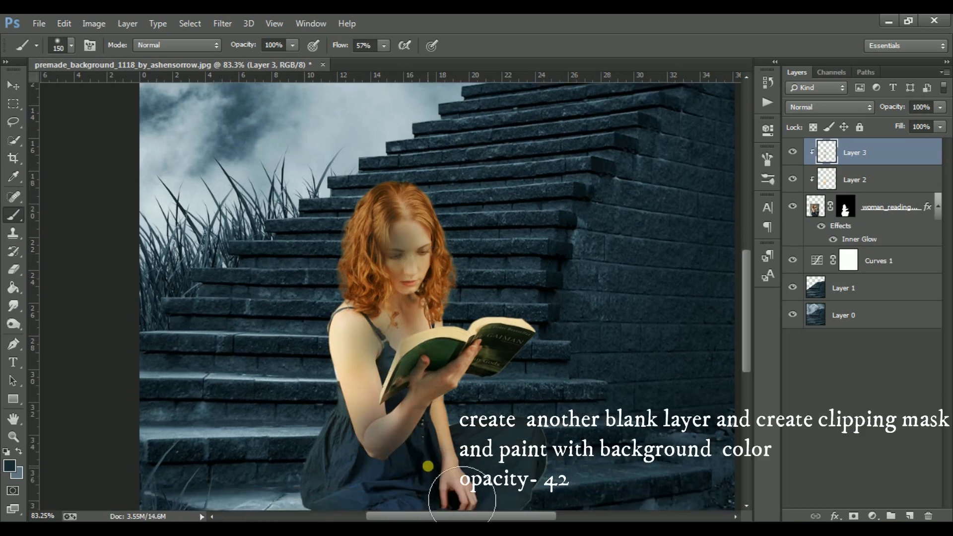
click(940, 106)
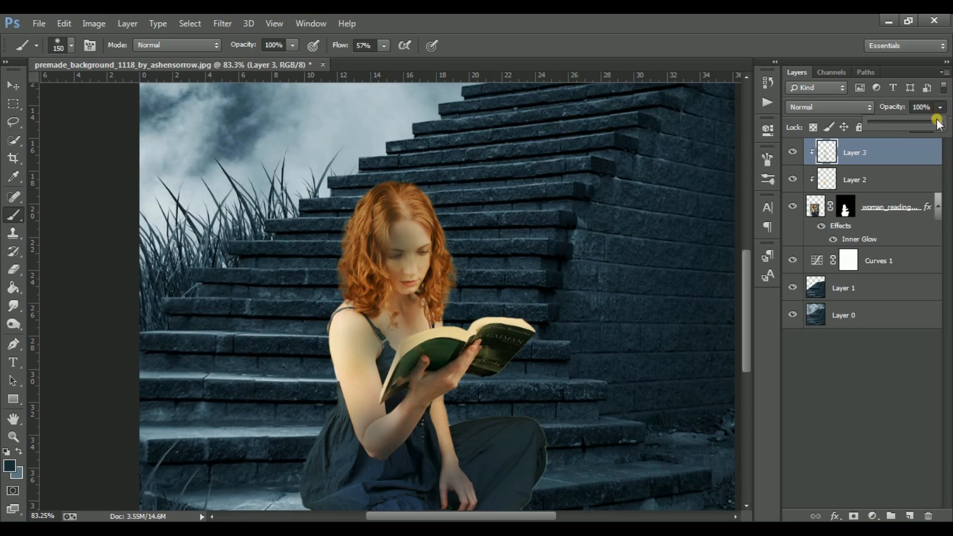
drag(939, 124, 891, 128)
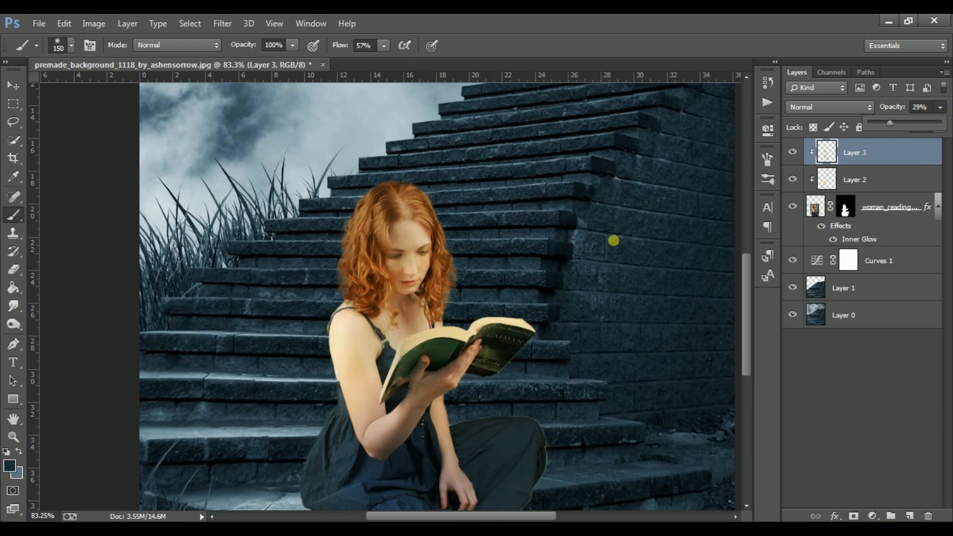
- Paint more of the dark blue shading over the lower part of the woman's dress
scroll(612, 240, down, 3)
click(337, 398)
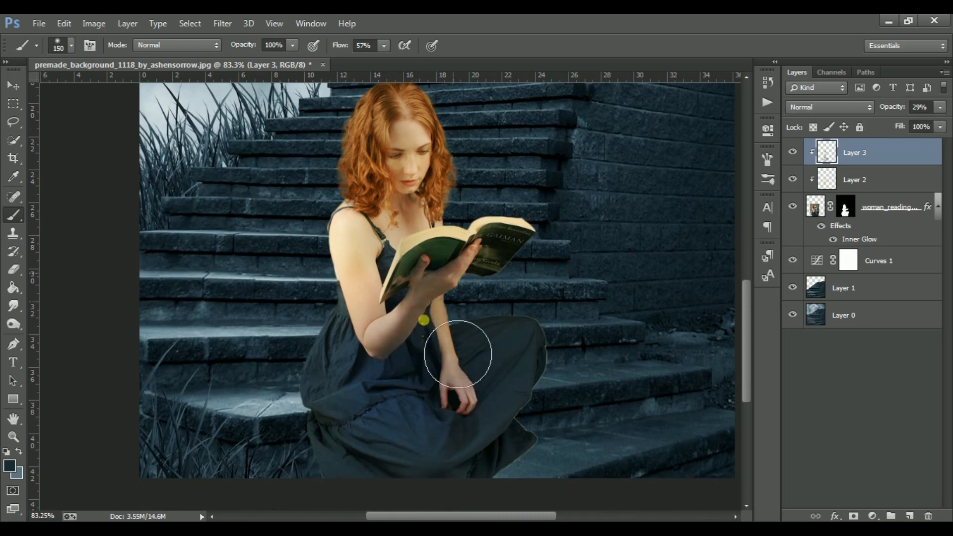
mouse_move(515, 355)
mouse_down()
mouse_move(536, 355)
mouse_move(511, 401)
mouse_move(540, 342)
mouse_move(514, 409)
mouse_up()
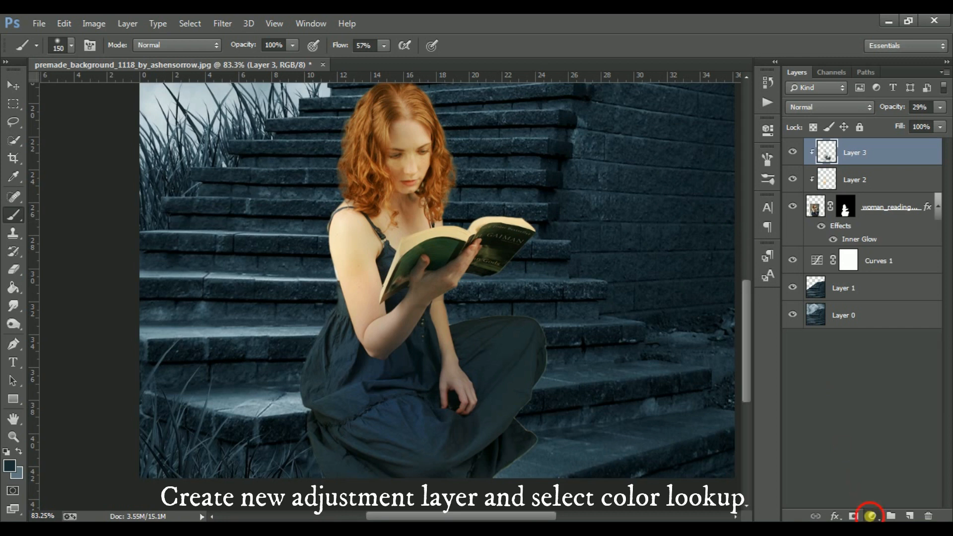
- Add a Color Lookup adjustment layer using Moonlight.3DL and clip it to the woman's layer
click(872, 516)
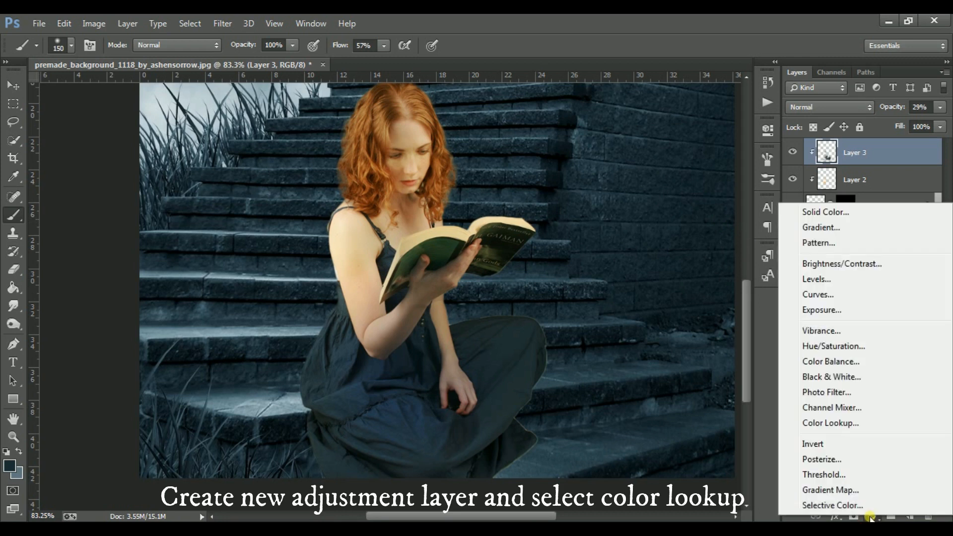
click(862, 428)
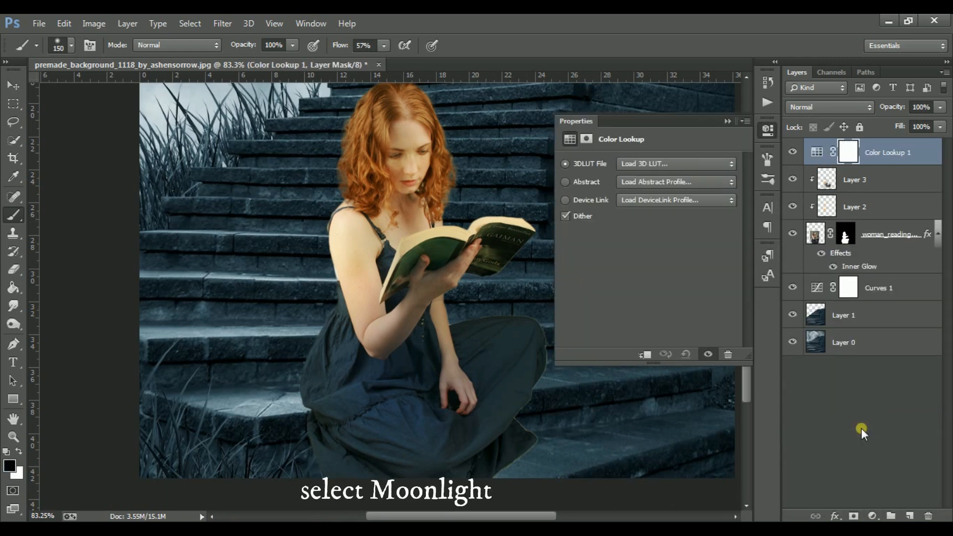
click(689, 166)
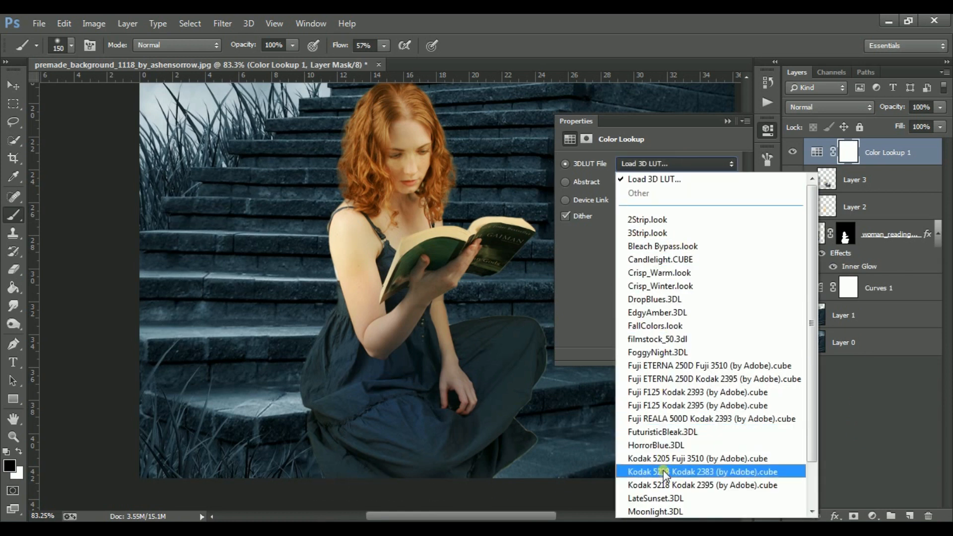
click(664, 511)
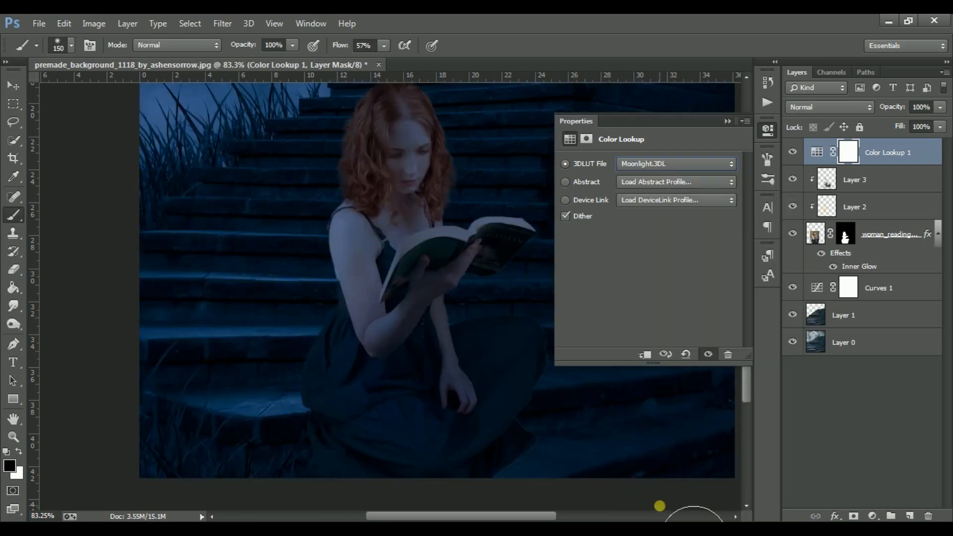
click(646, 355)
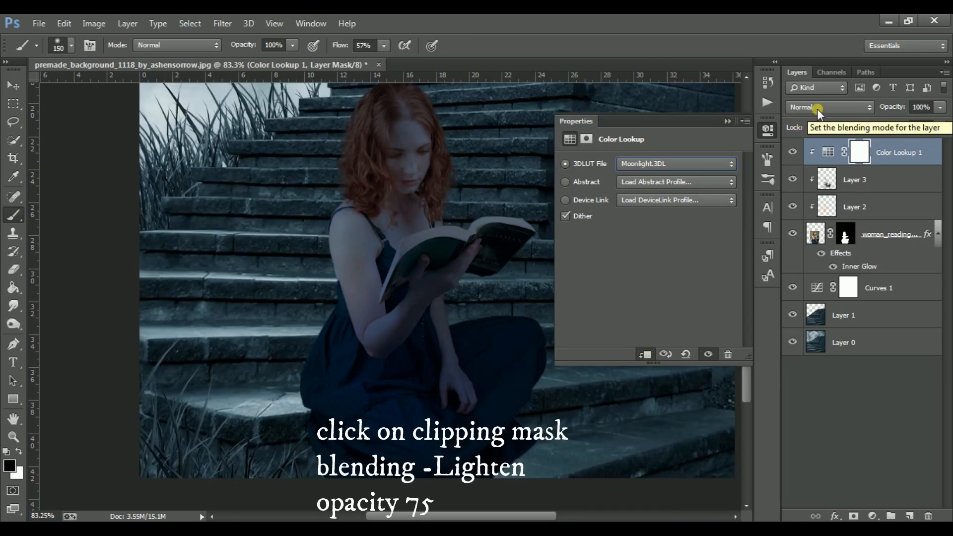
- Set the Color Lookup layer's blend mode to Lighten and its opacity to 75%
click(817, 109)
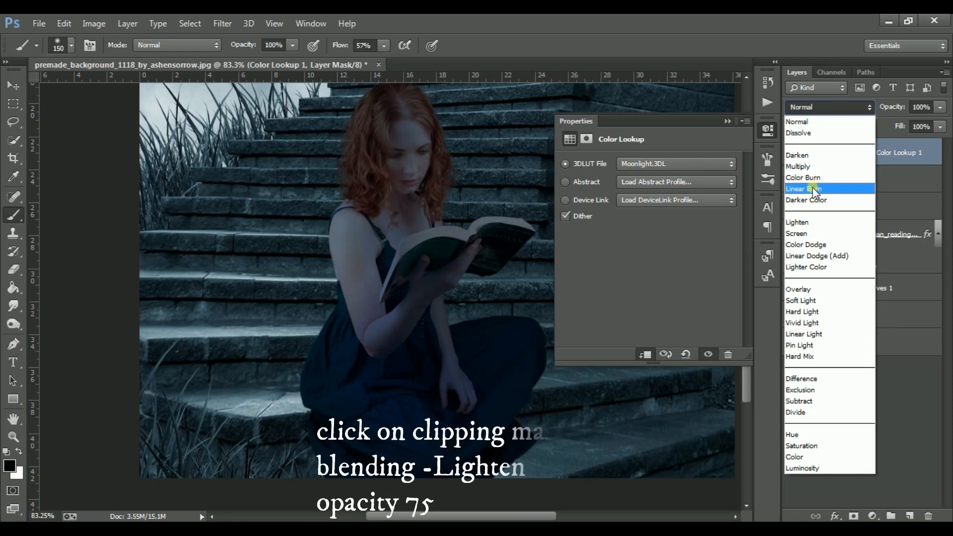
click(810, 222)
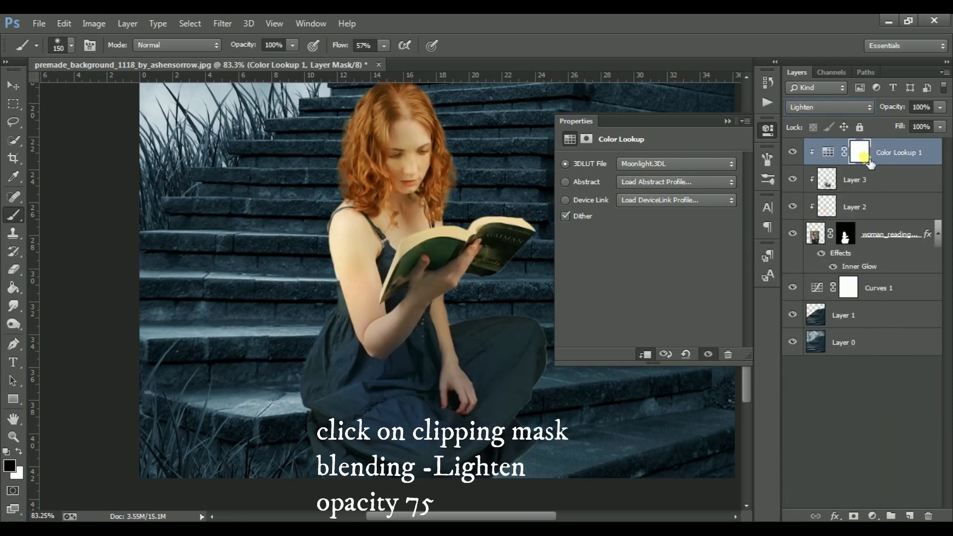
click(910, 110)
key(BackSpace)
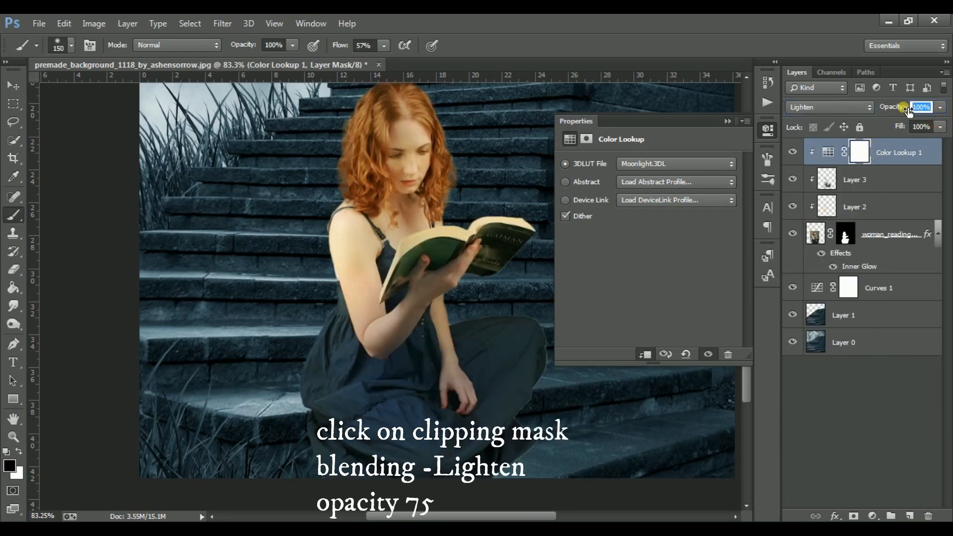
key(Return)
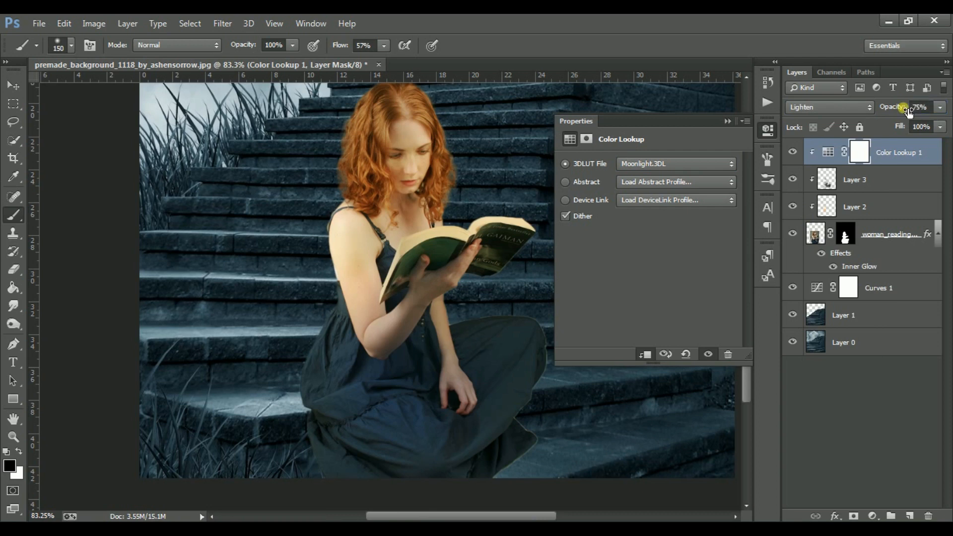
click(723, 121)
- Add a Hue/Saturation adjustment layer above all layers with hue -3, saturation +3 and lightness -1
key(ctrl+0)
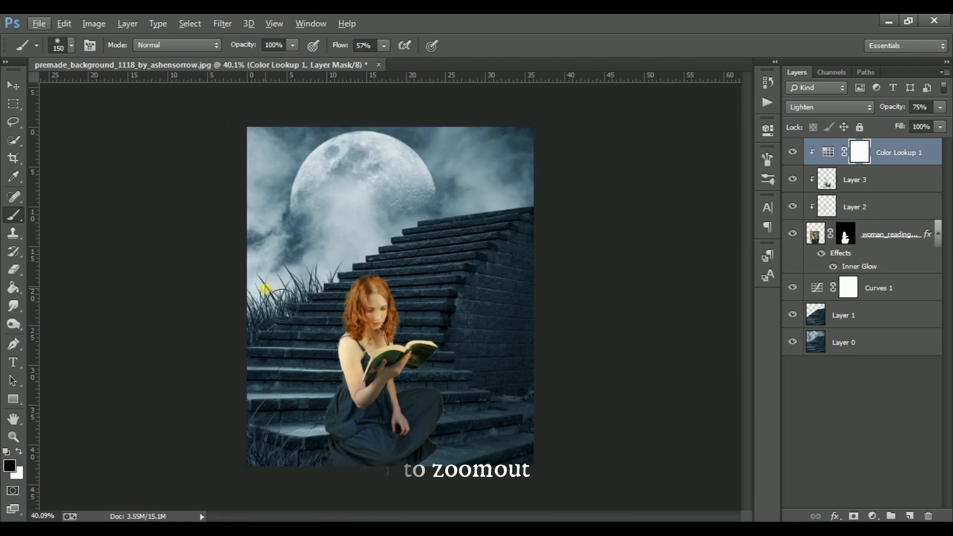
click(872, 517)
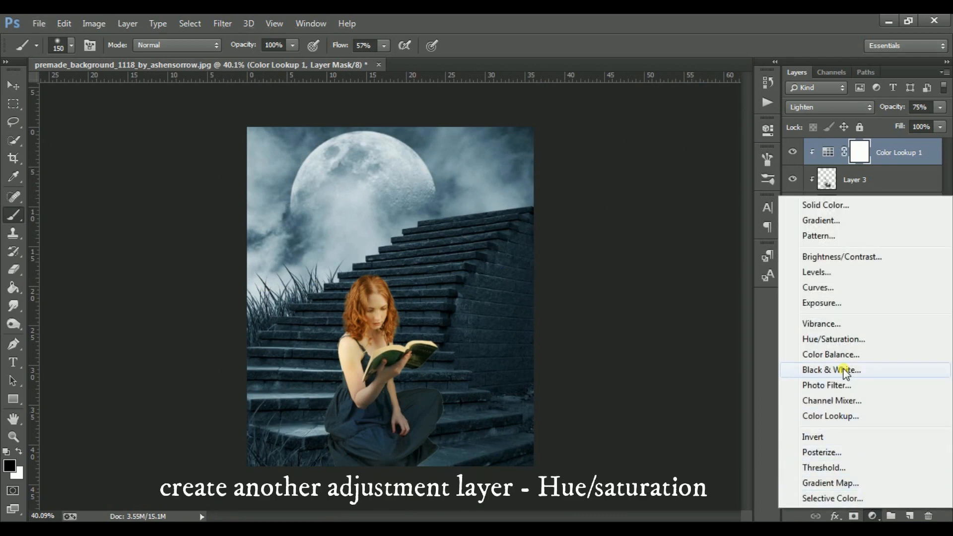
click(841, 340)
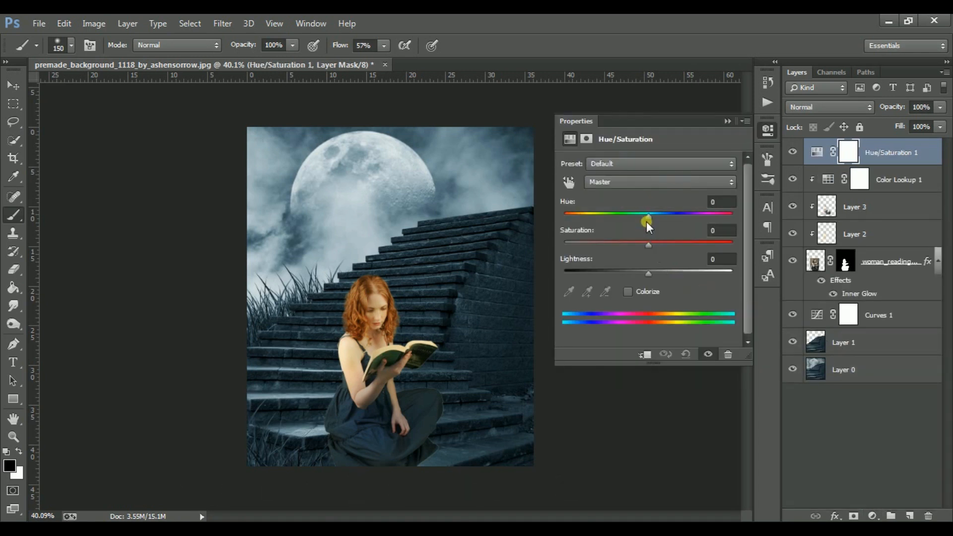
drag(647, 218, 646, 217)
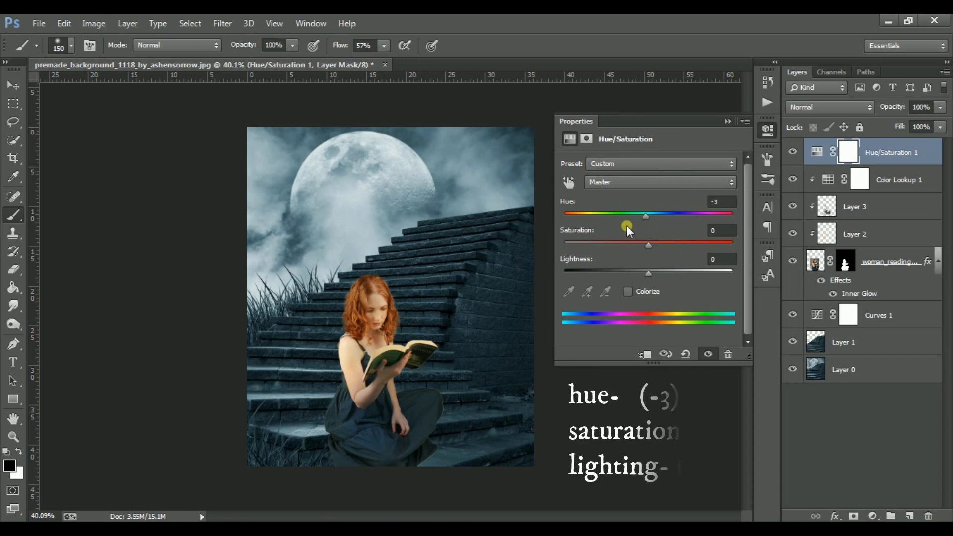
drag(648, 243, 651, 244)
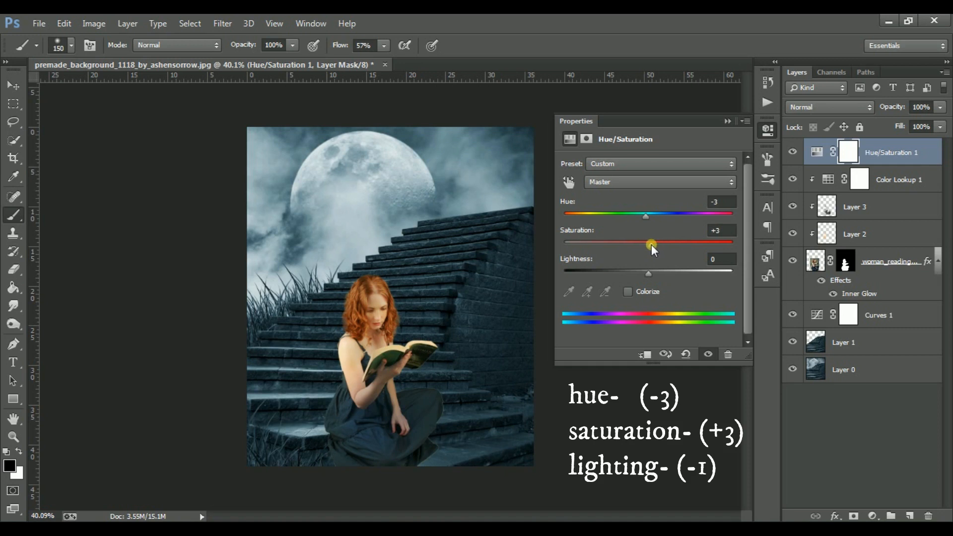
drag(650, 267, 648, 273)
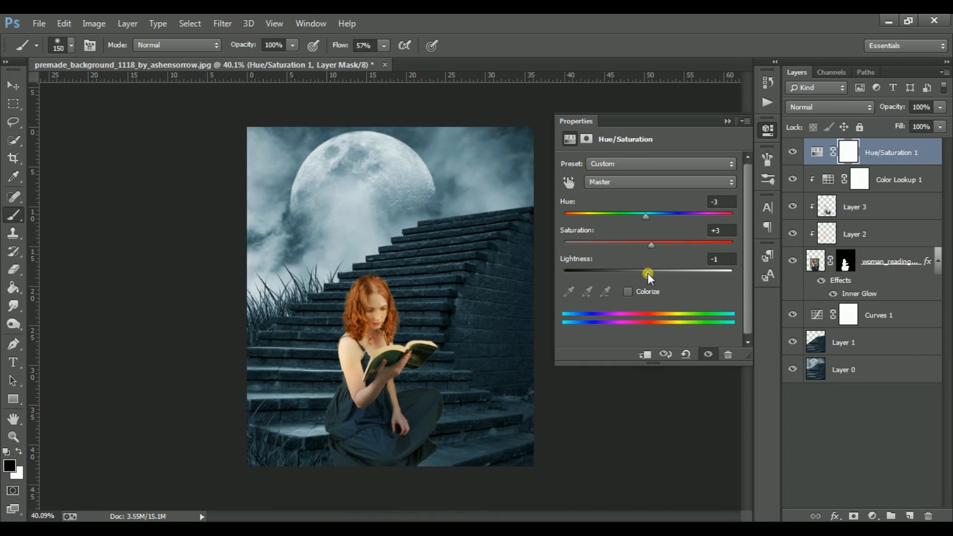
click(728, 121)
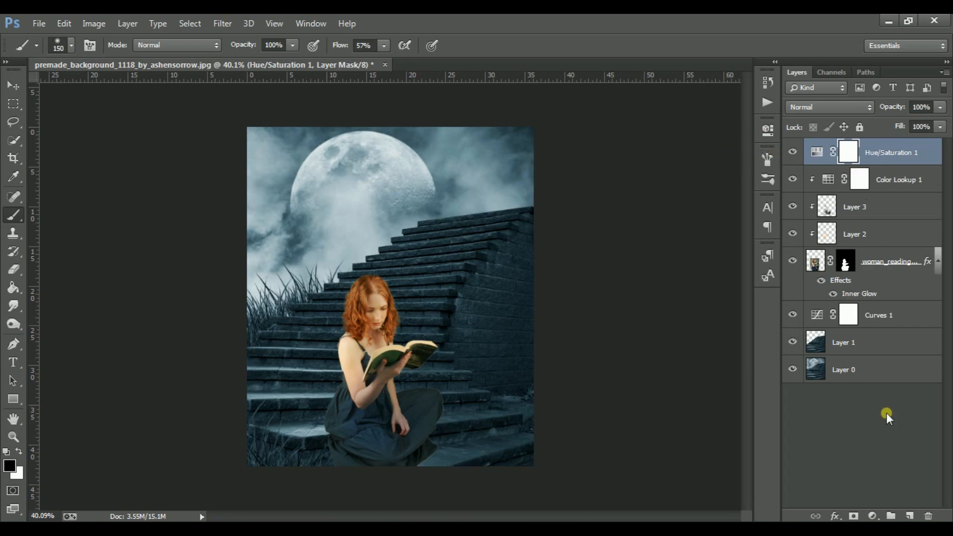
- Add a blank layer above all layers and trace the top page edges of the open book with the Pen tool
click(910, 516)
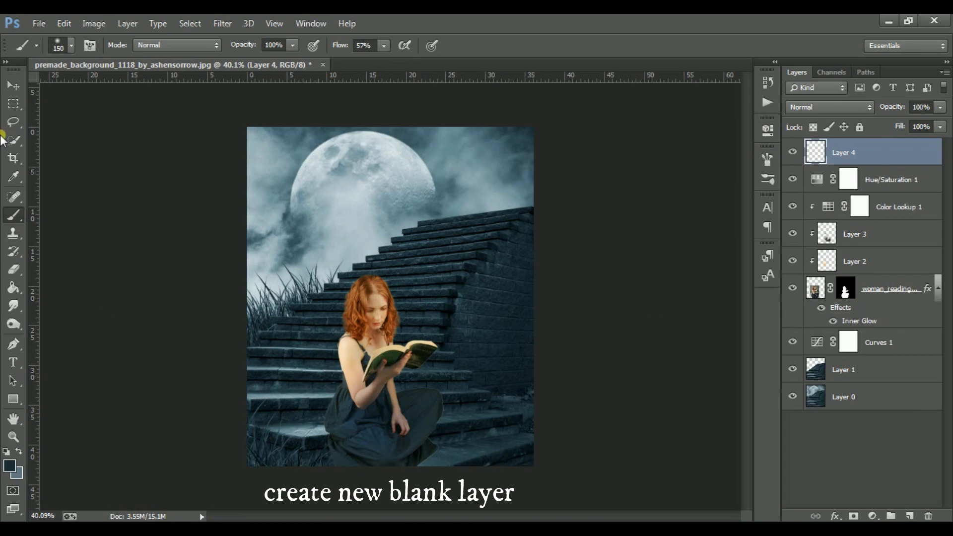
click(11, 348)
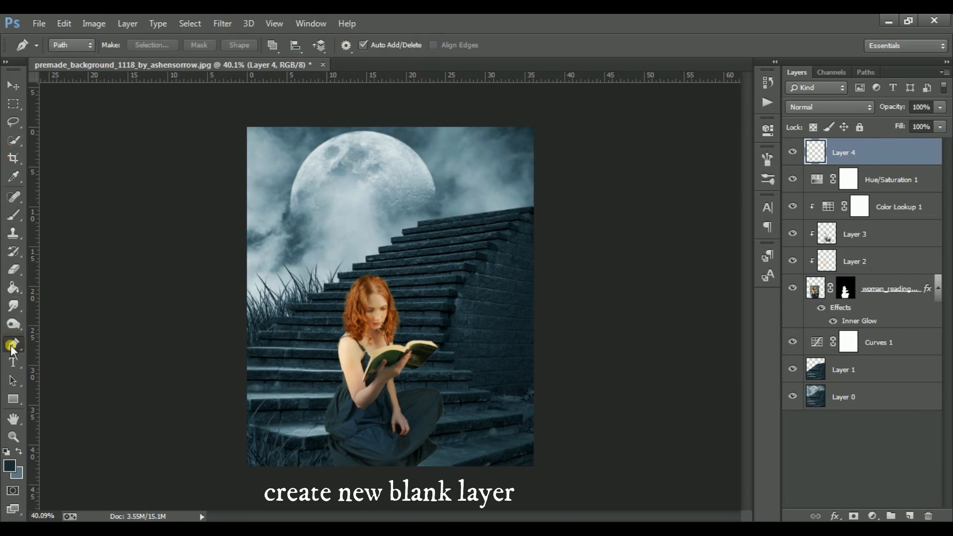
scroll(345, 377, up, 3)
scroll(347, 378, up, 4)
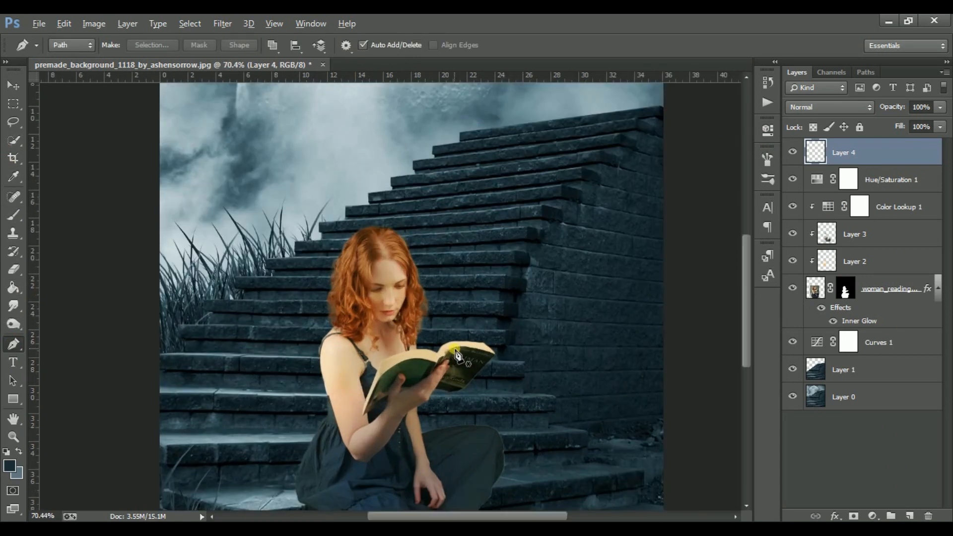
scroll(479, 357, up, 3)
scroll(479, 357, up, 3)
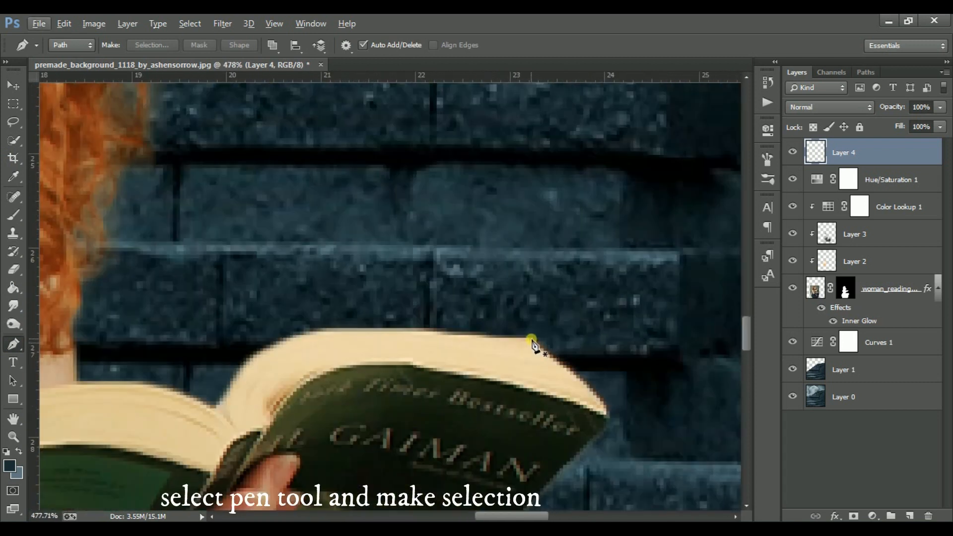
click(531, 339)
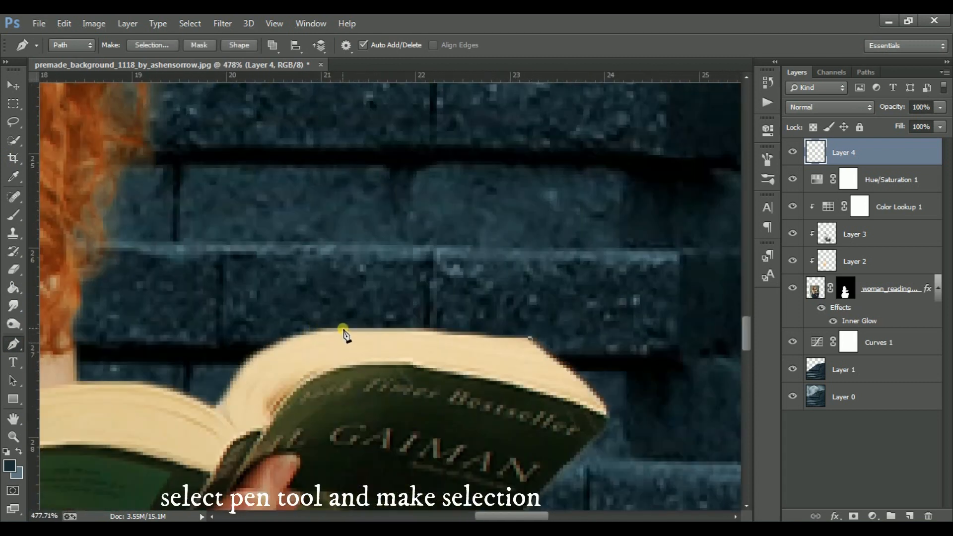
click(343, 328)
drag(231, 397, 283, 379)
alt+click(323, 293)
drag(199, 283, 249, 265)
click(144, 302)
- Close the path around the area above the book, across the woman's face and the stairs, and convert it to a selection
scroll(145, 303, down, 6)
click(90, 222)
click(83, 150)
click(235, 98)
click(395, 183)
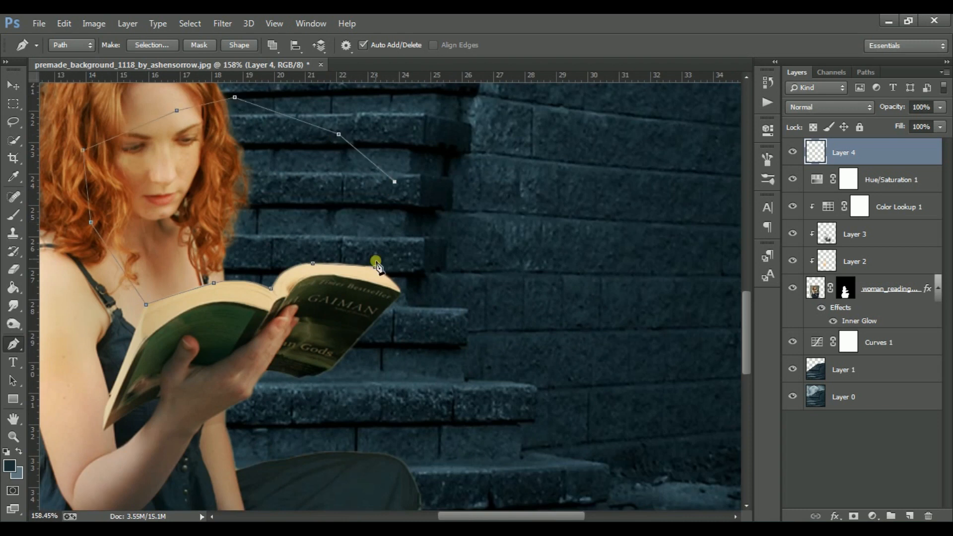
click(374, 266)
right_click(302, 201)
click(328, 243)
key(Return)
drag(297, 252, 542, 262)
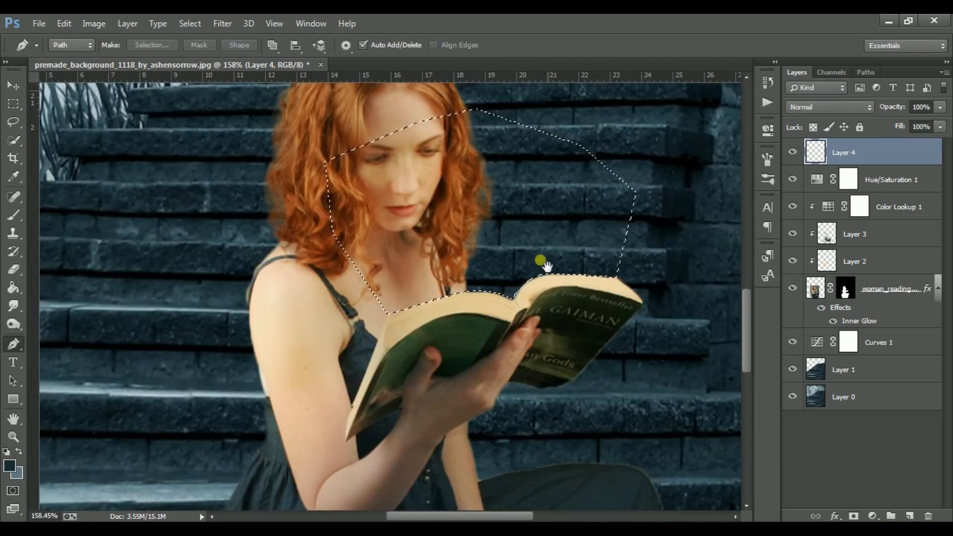
- Choose the Gradient tool and set the foreground color to orange-yellow #ffc000
click(18, 288)
click(69, 286)
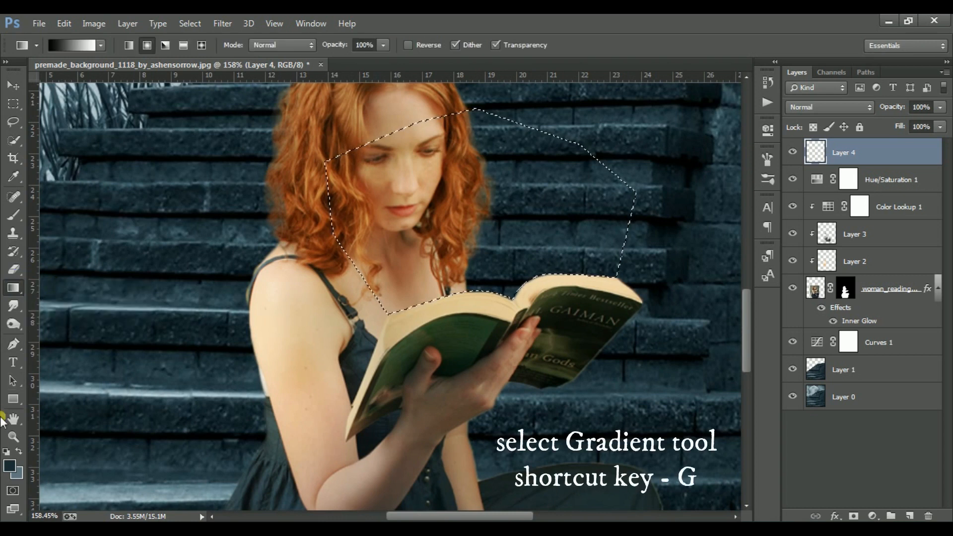
click(9, 466)
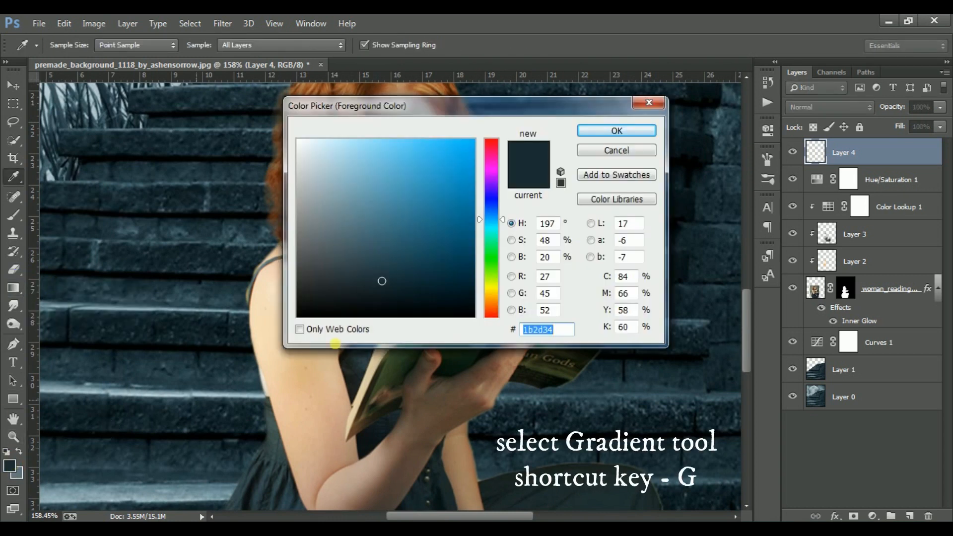
click(484, 294)
click(449, 170)
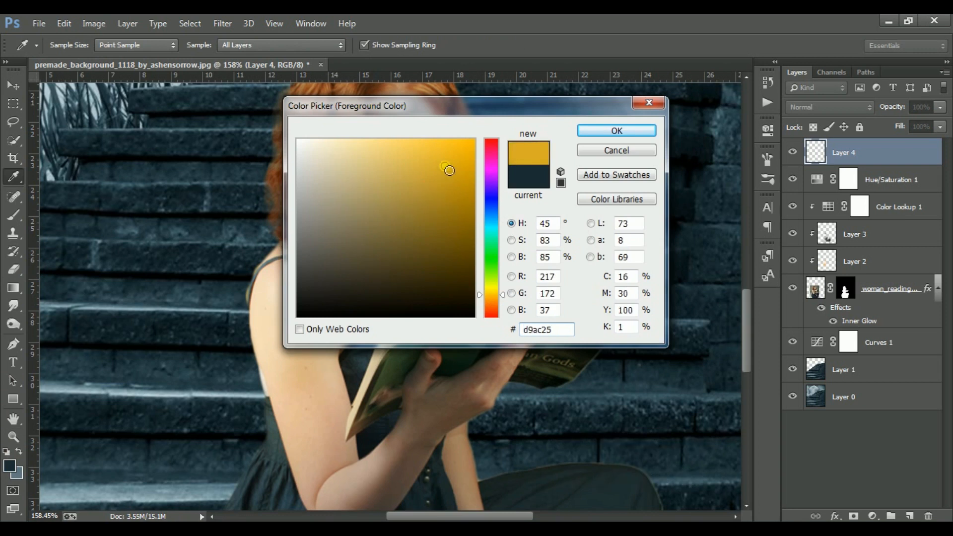
click(612, 130)
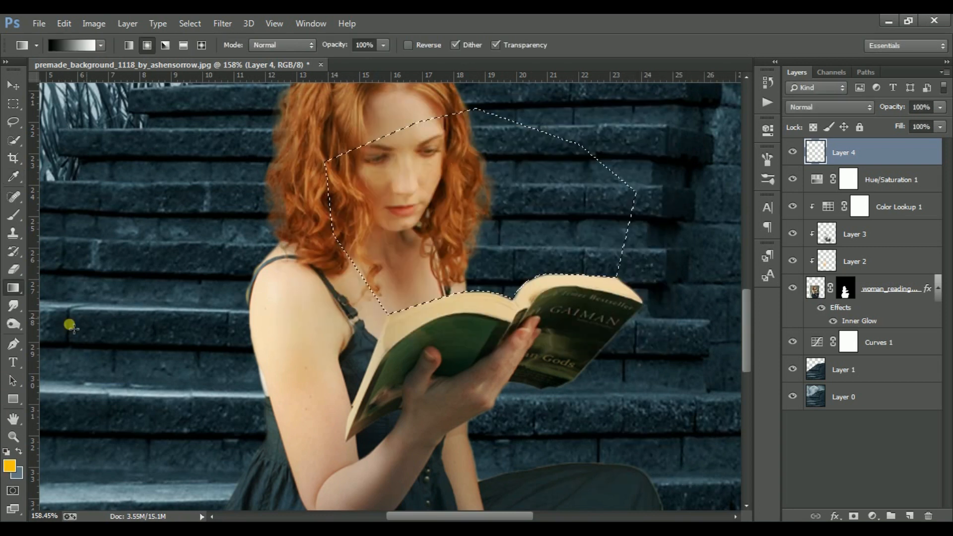
- Set the background color to white #ffffff, keeping orange-yellow as the foreground color
click(19, 451)
click(9, 465)
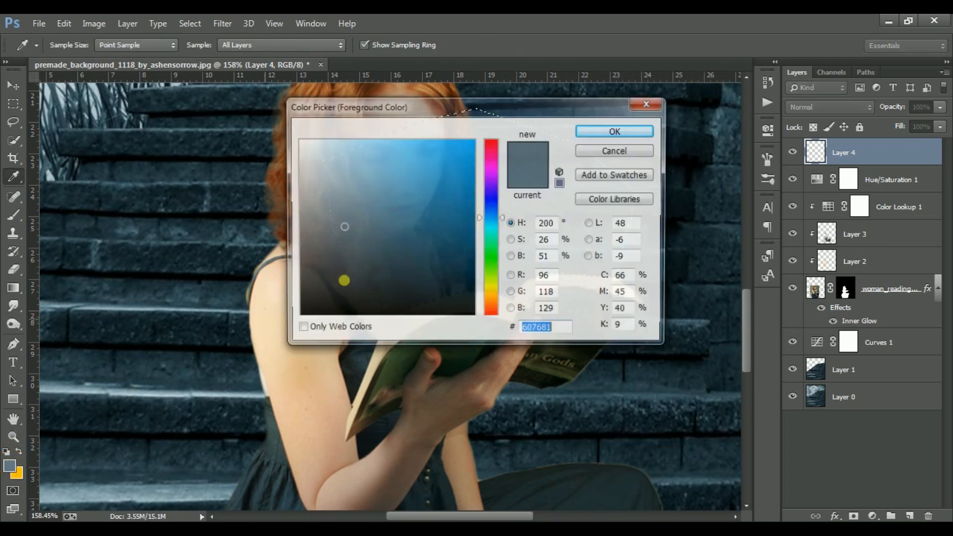
click(332, 171)
drag(332, 170, 297, 139)
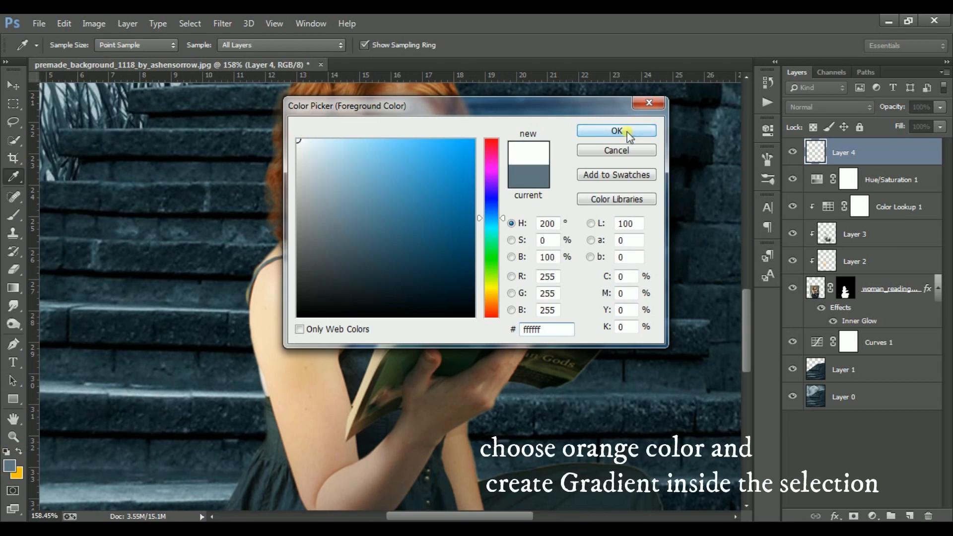
click(616, 131)
click(20, 451)
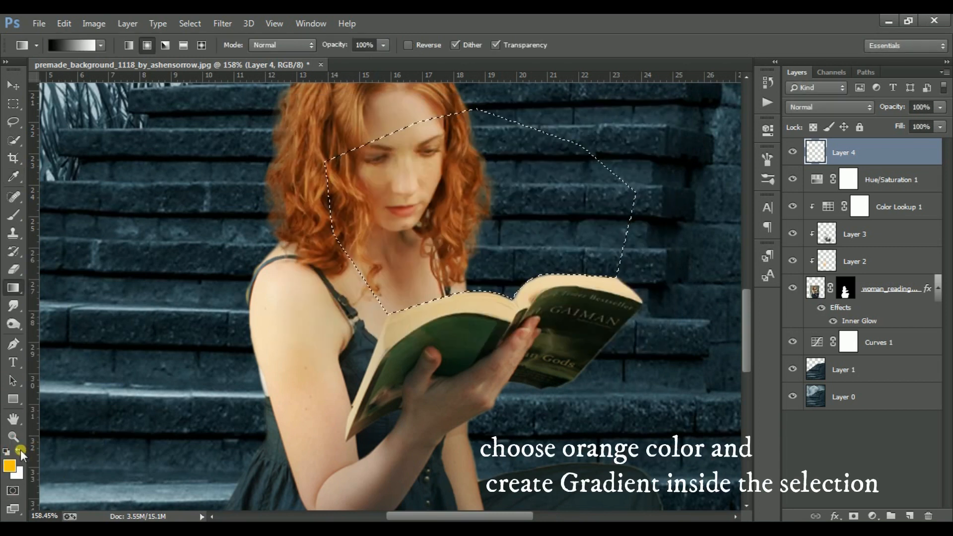
- Draw a radial orange-to-transparent gradient inside the selection, outward from the middle of the book, and deselect
click(146, 46)
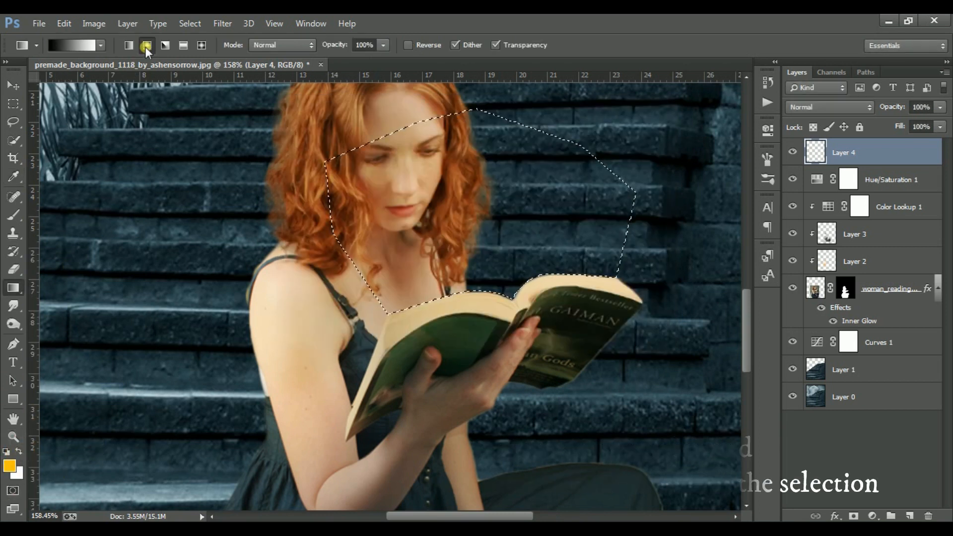
click(100, 46)
click(66, 73)
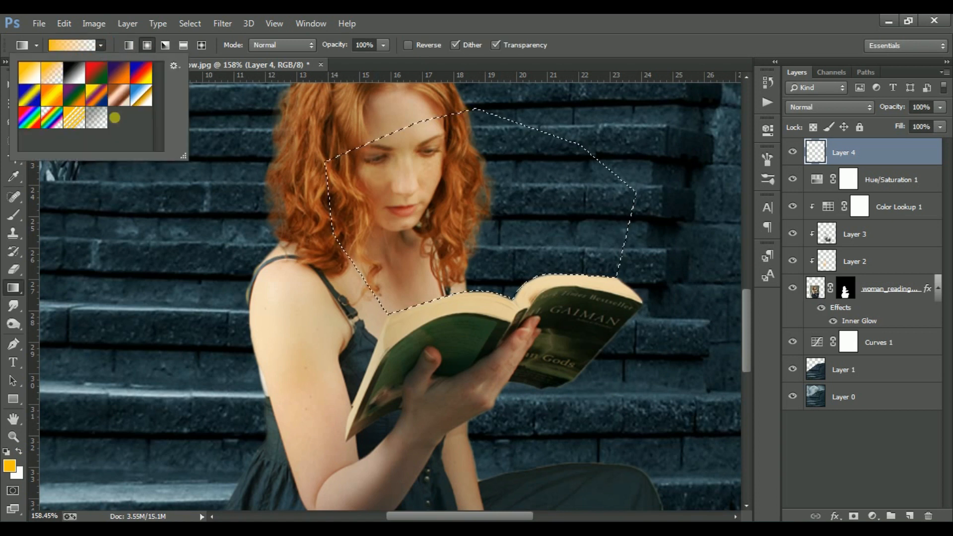
scroll(358, 261, down, 8)
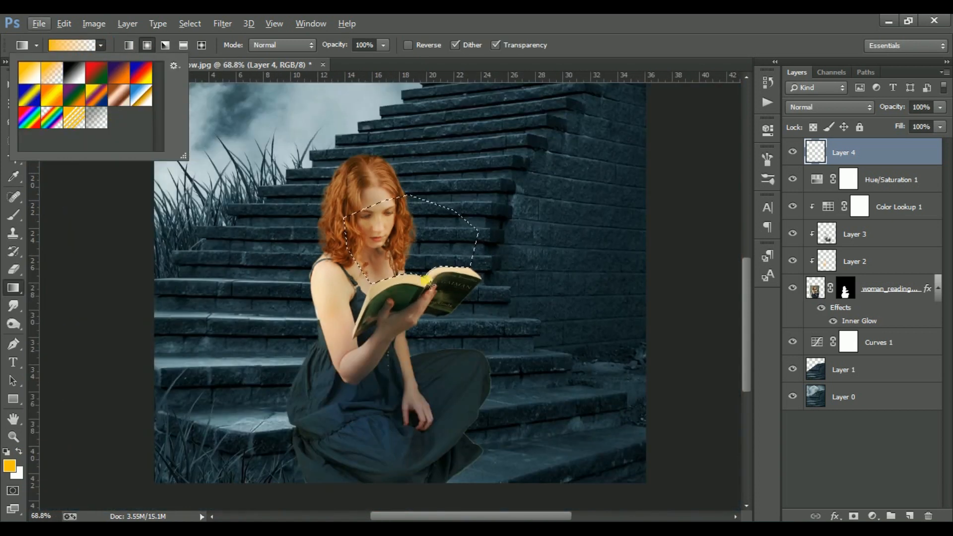
drag(431, 289, 412, 245)
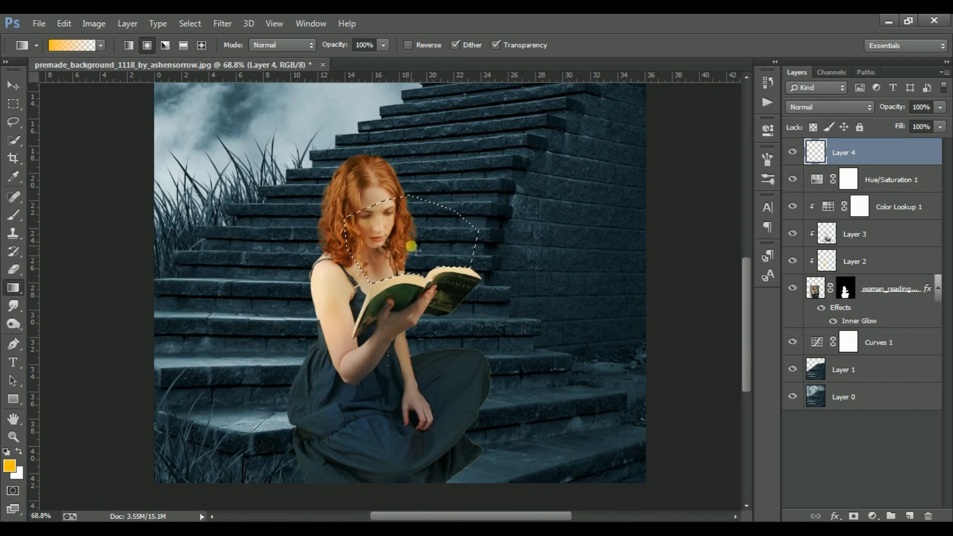
drag(429, 292, 386, 258)
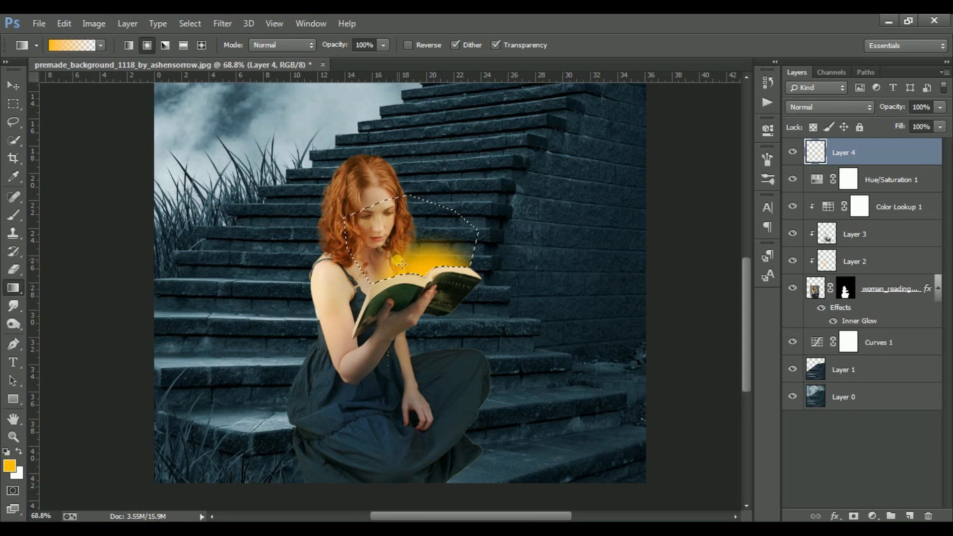
key(ctrl+d)
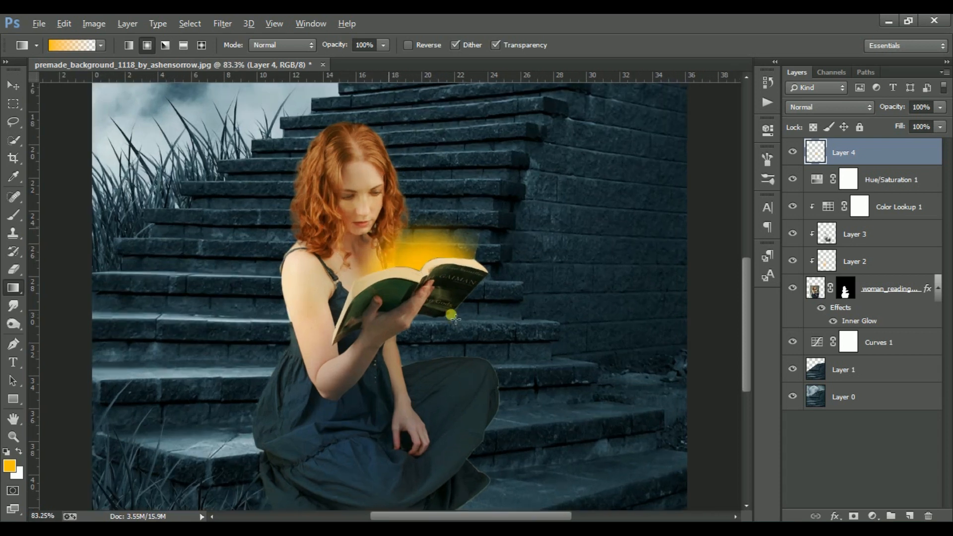
- Scale the orange glow to about 87.6% and nudge it slightly right and down onto the book pages
scroll(453, 316, up, 1)
click(13, 85)
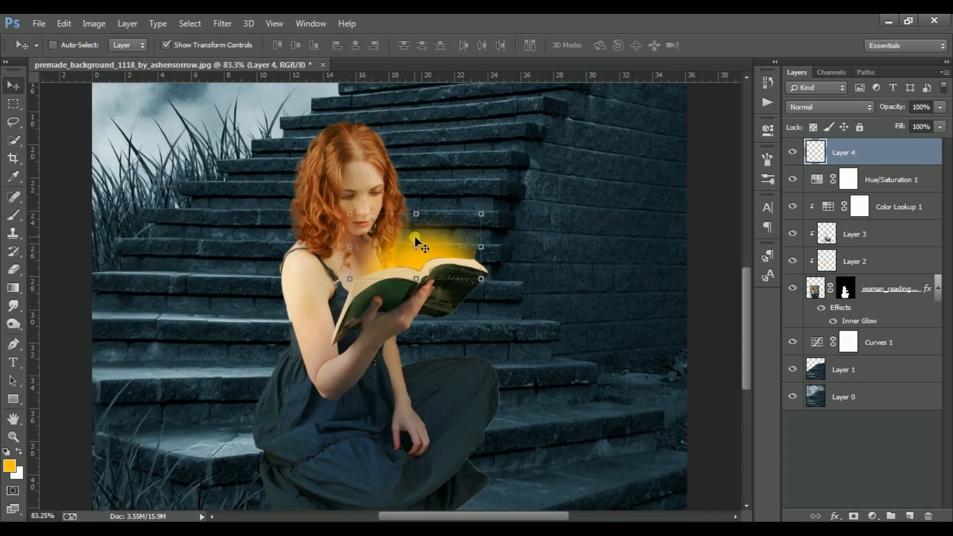
drag(483, 217, 452, 250)
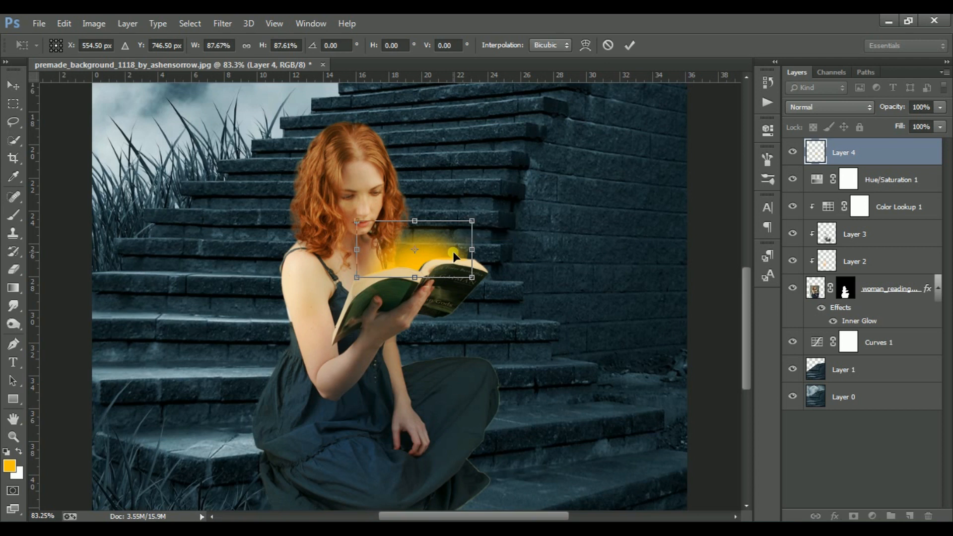
key(Right)
key(Down)
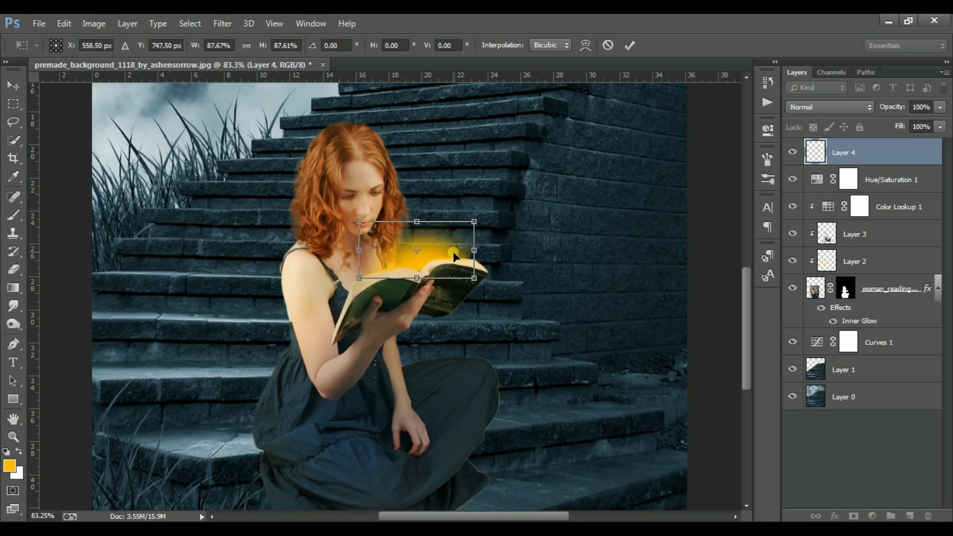
key(Right)
click(630, 43)
- Set the blend mode of the glow layer, Layer 4, to Screen and duplicate the layer
click(793, 109)
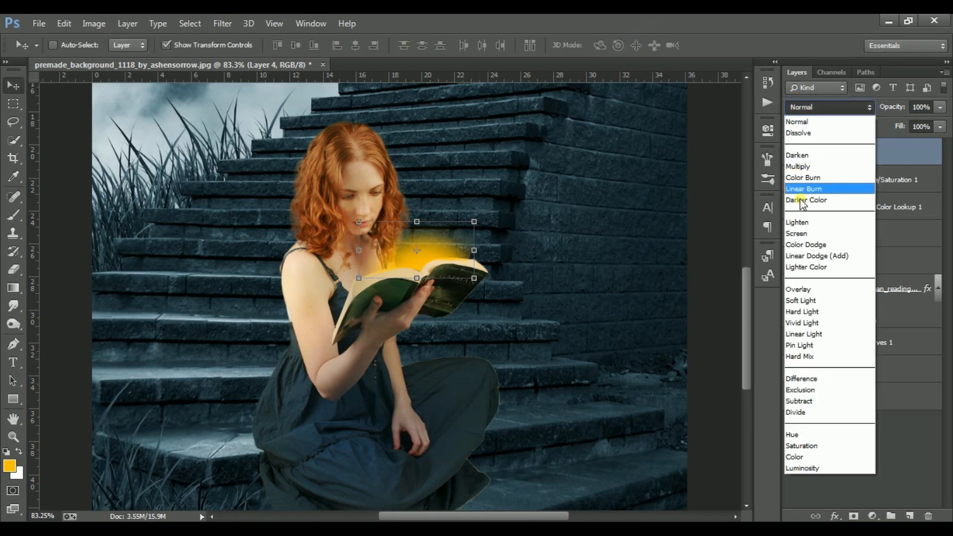
click(809, 230)
click(855, 153)
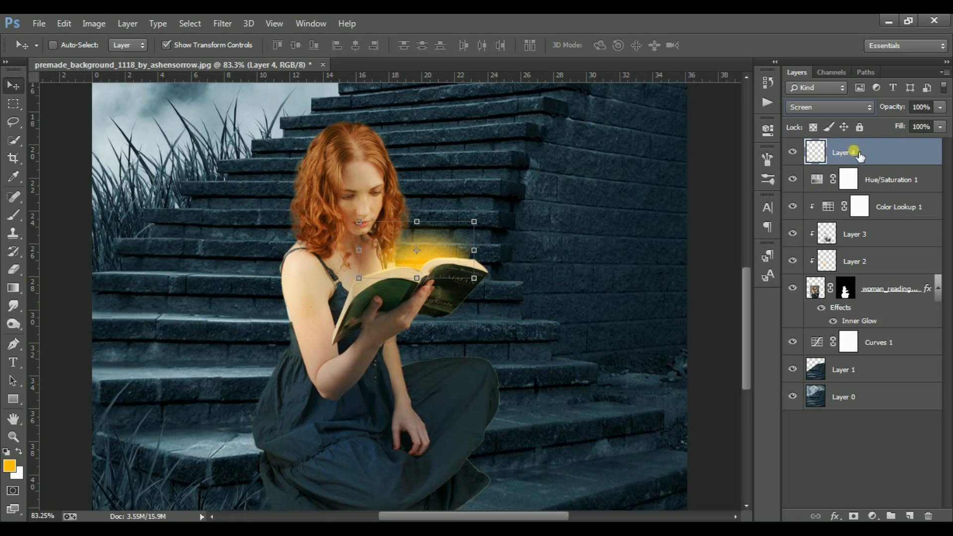
drag(859, 158, 918, 515)
- Set the duplicated glow layer's blend mode to Multiply and its opacity to 41%, and compare both glow layers on and off
click(825, 108)
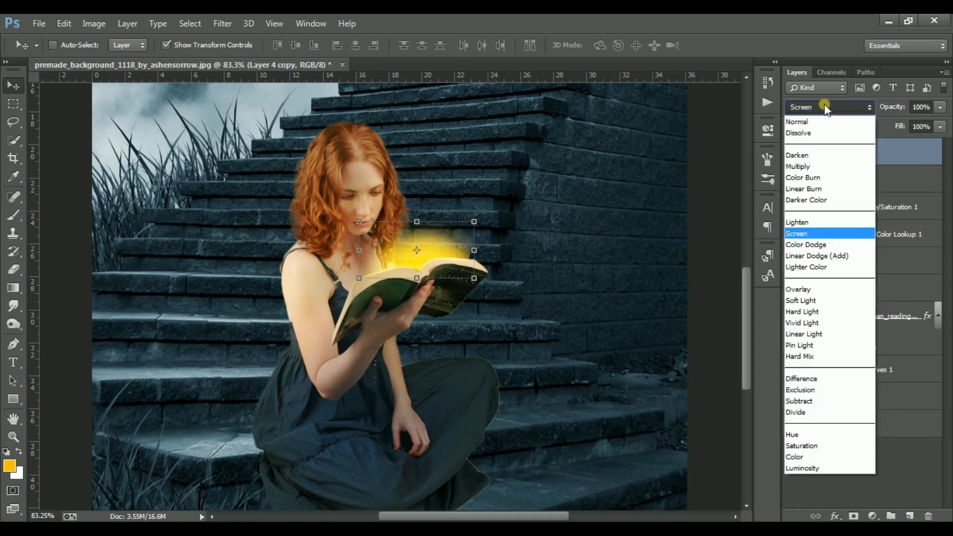
click(825, 297)
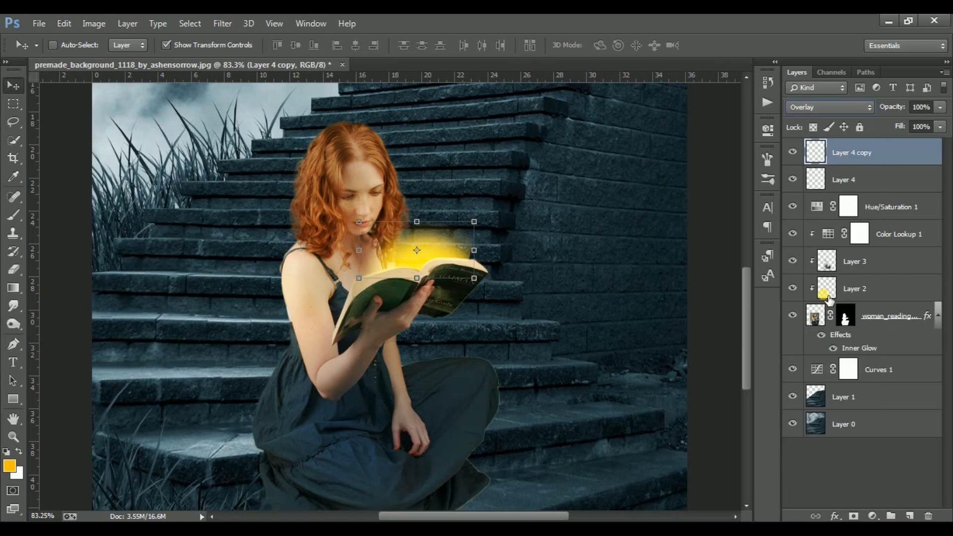
click(811, 107)
click(814, 167)
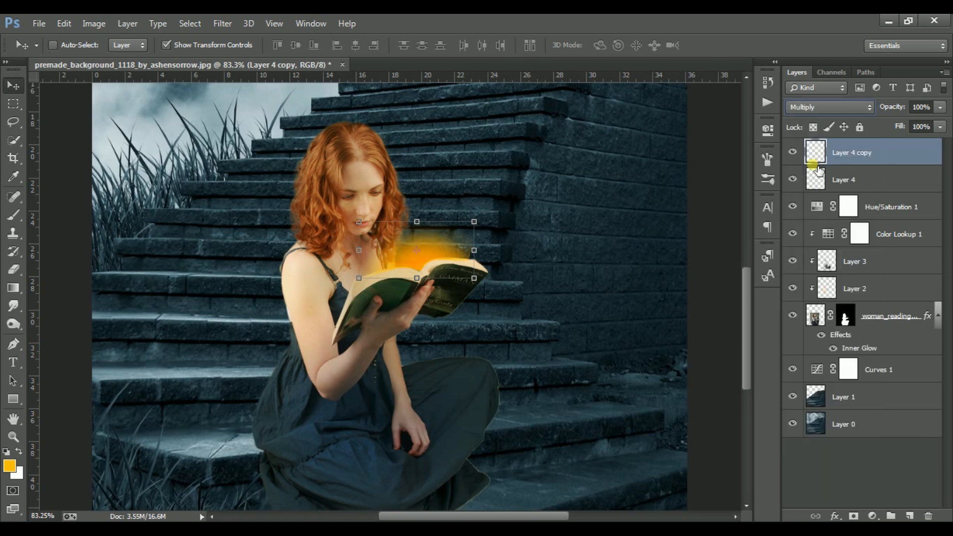
click(938, 108)
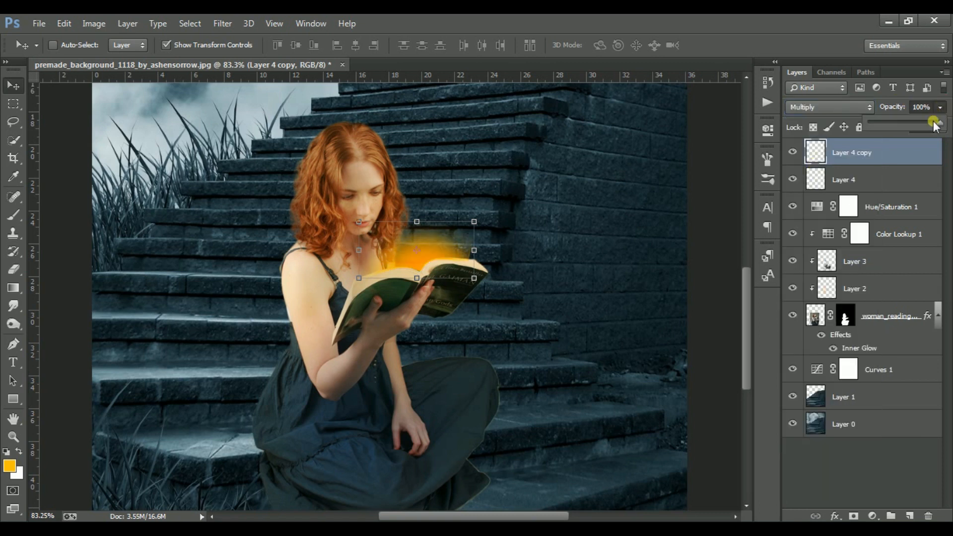
drag(912, 121, 908, 119)
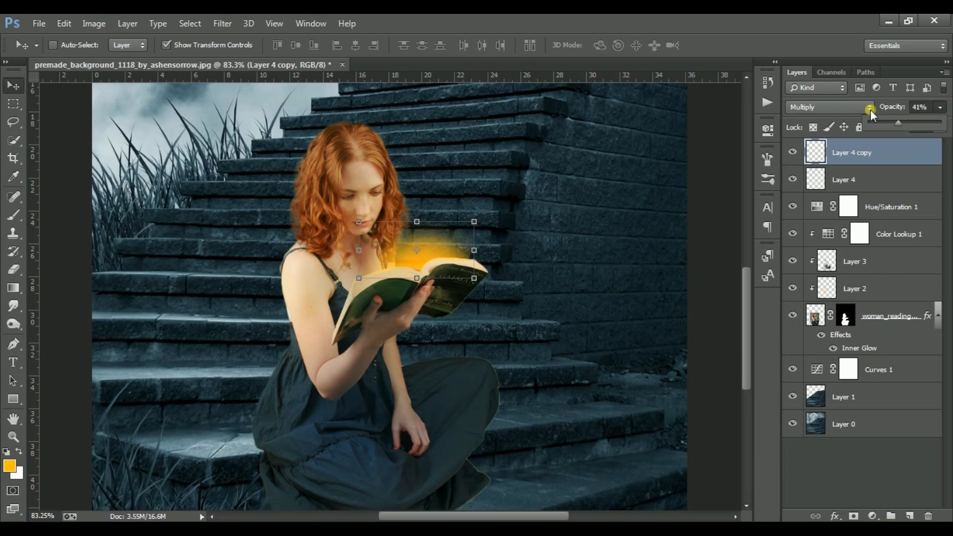
click(792, 152)
click(792, 152)
click(793, 181)
click(793, 181)
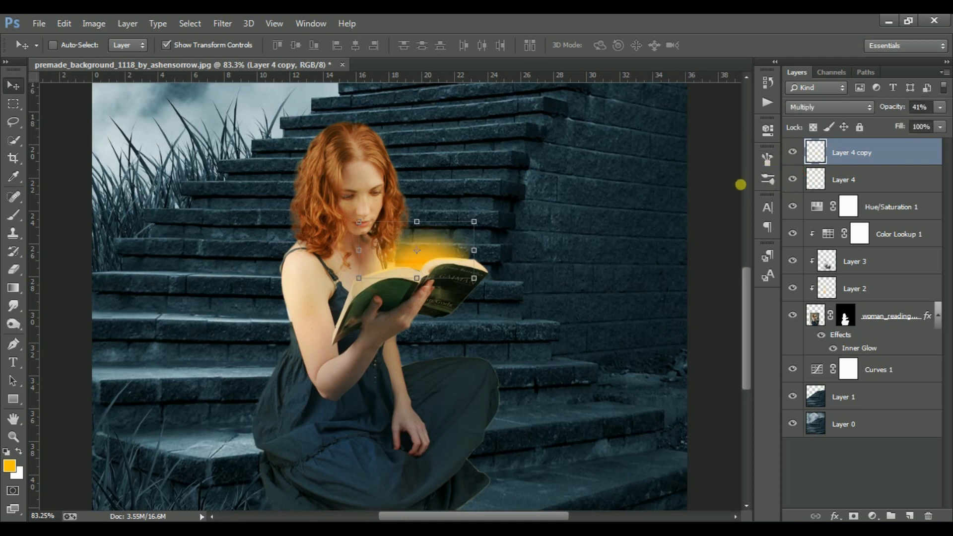
- Add a Solid Color fill layer with the color #607681 above Layer 4 copy
key(ctrl+0)
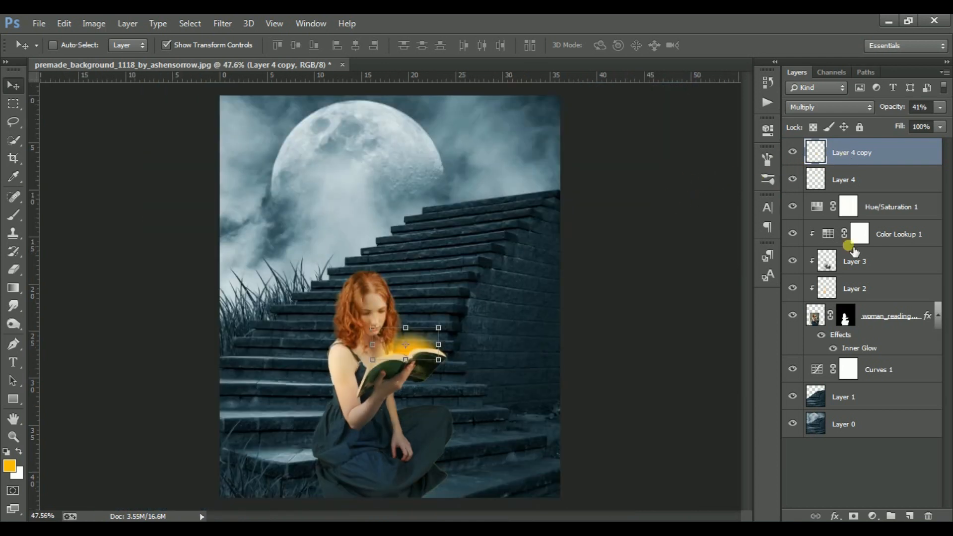
click(879, 517)
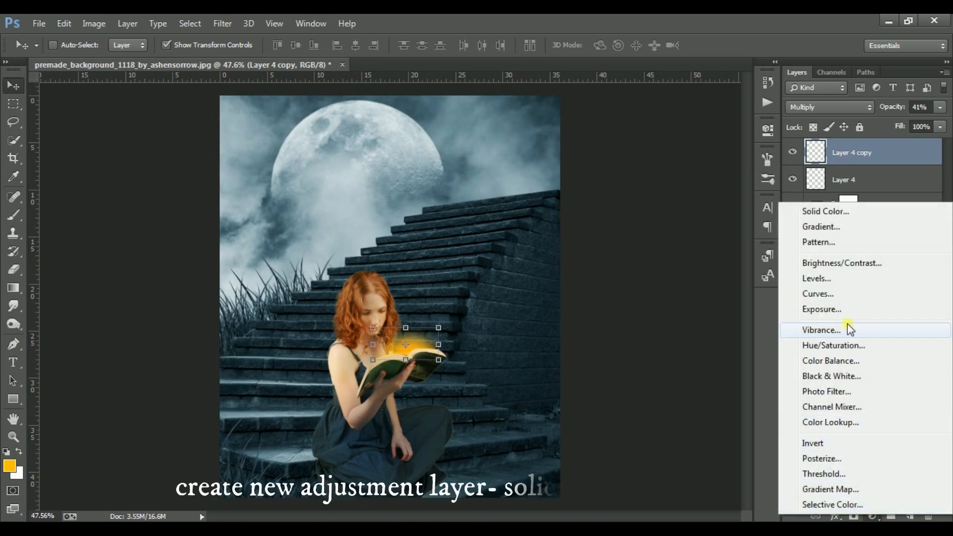
click(830, 212)
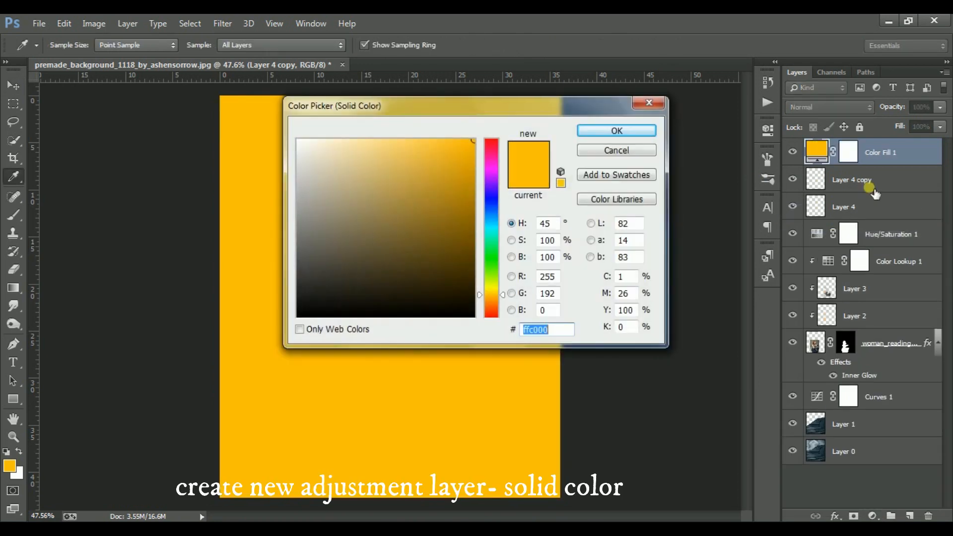
drag(546, 342, 509, 333)
key(BackSpace)
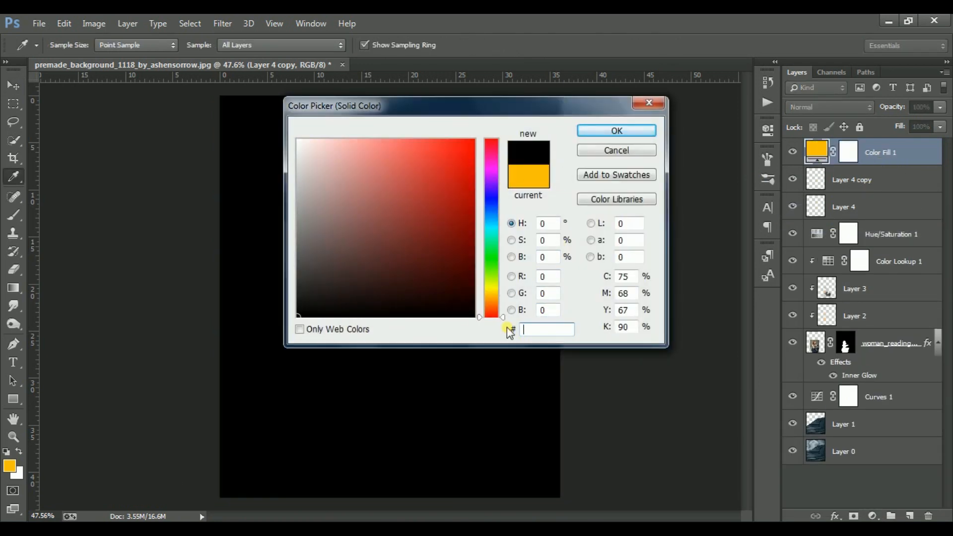
text(60)
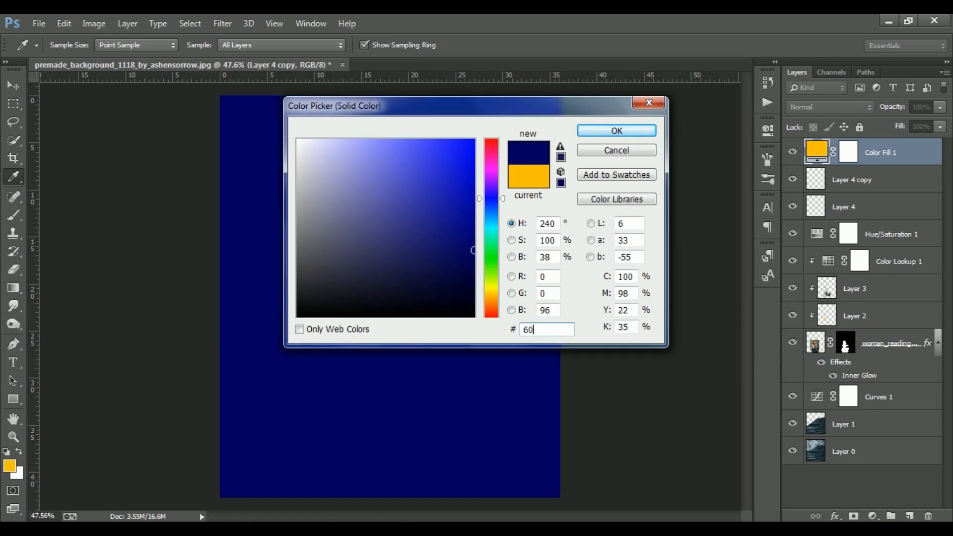
text(7681)
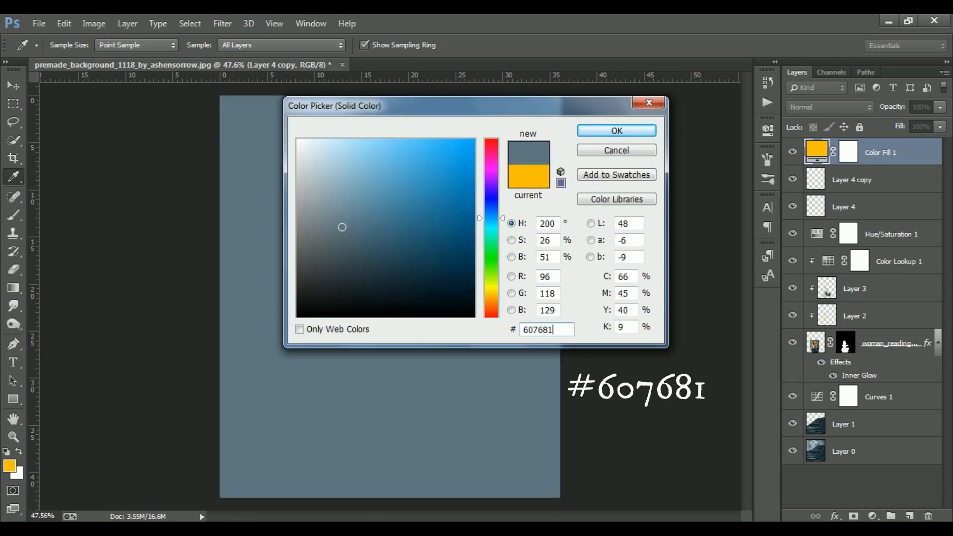
click(617, 132)
key(v)
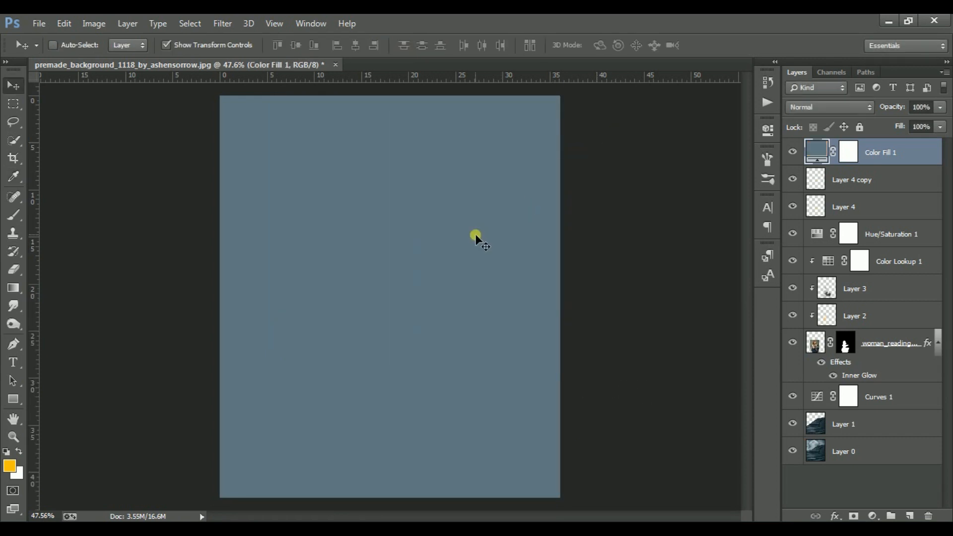
- Set the color fill layer's opacity to 59% and blend mode to Overlay, and compare the image with it on and off
key(ctrl+0)
scroll(475, 233, down, 1)
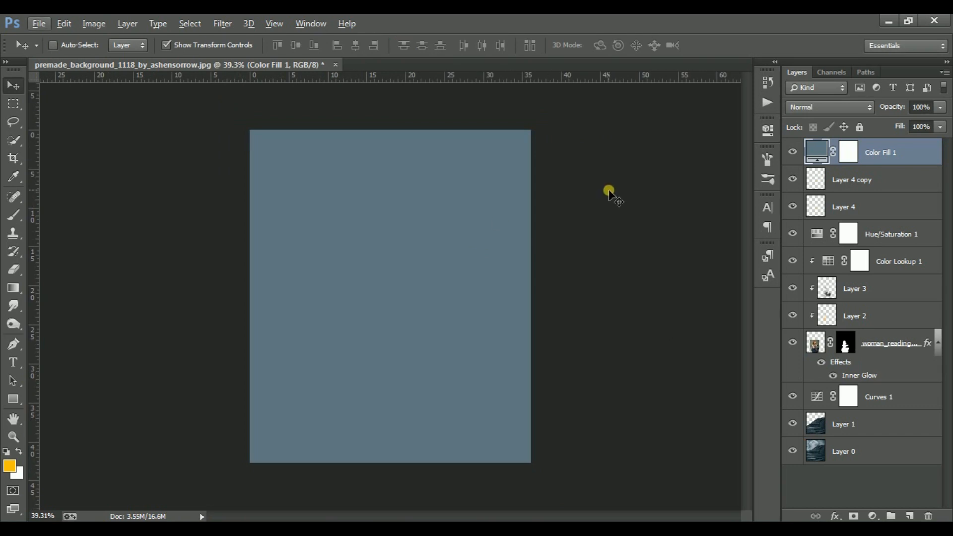
click(910, 107)
text(59)
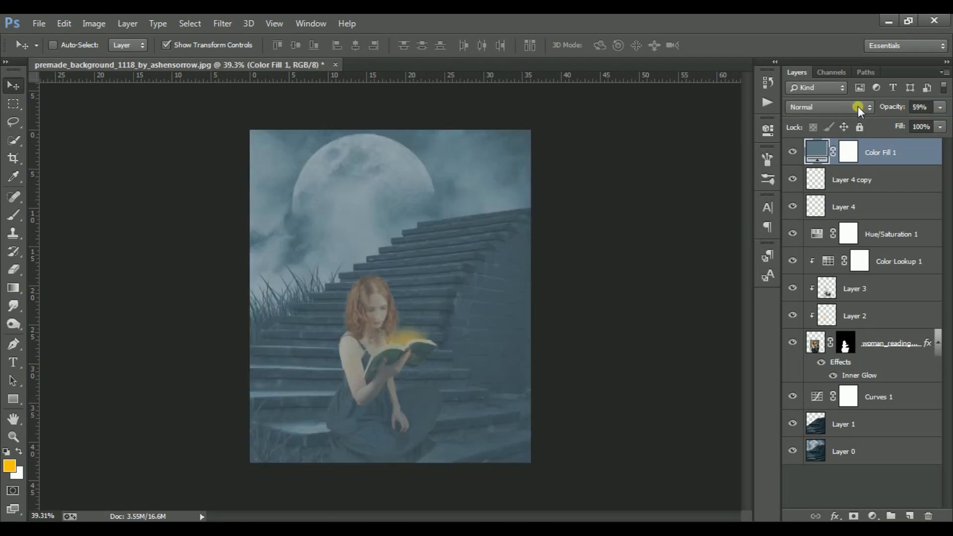
click(821, 108)
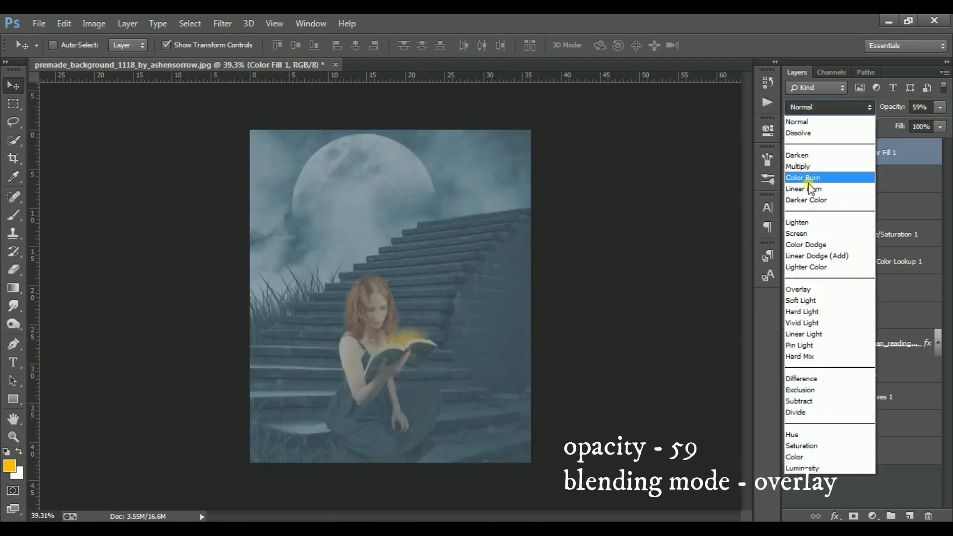
click(809, 290)
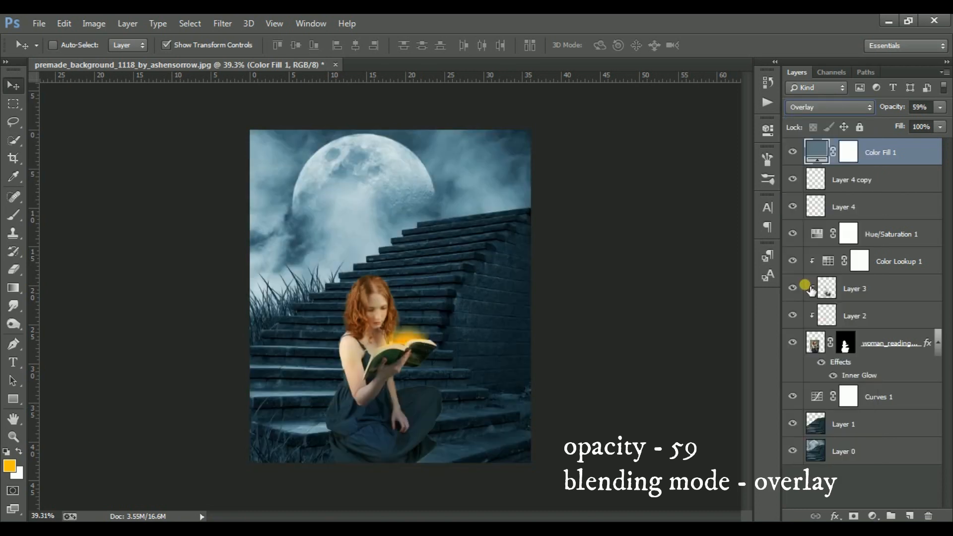
click(792, 153)
click(792, 154)
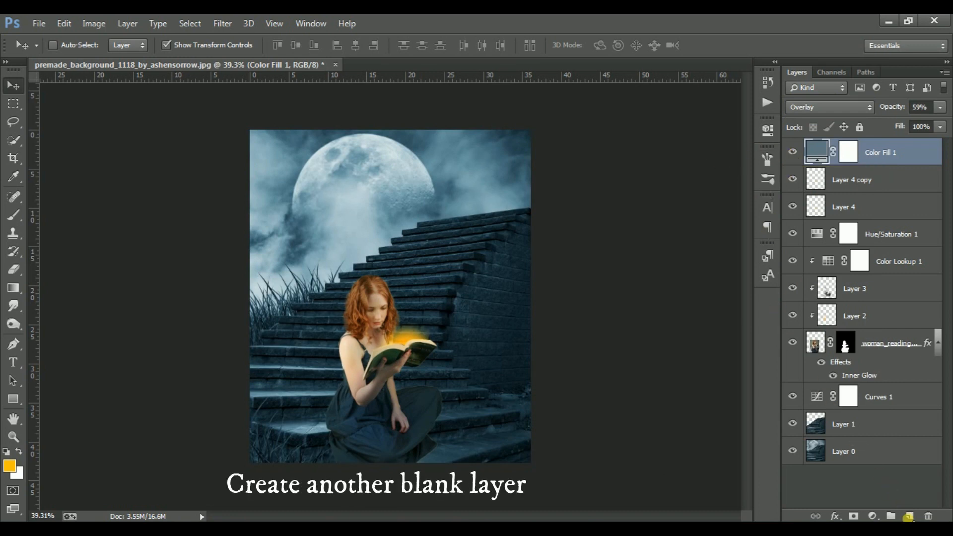
- On a new blank layer, stamp one white dab on the steps above the book with the 45 px cloudy textured brush
click(909, 516)
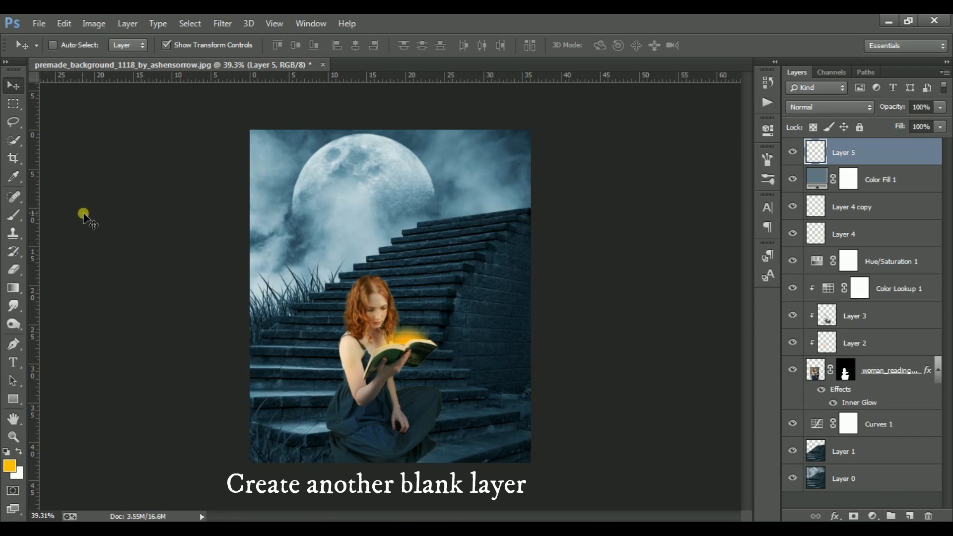
click(12, 215)
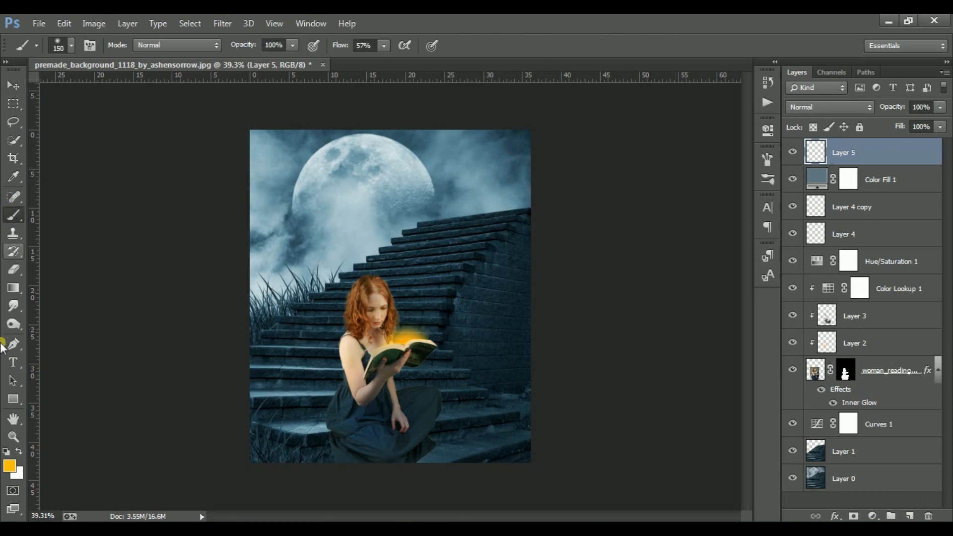
click(18, 452)
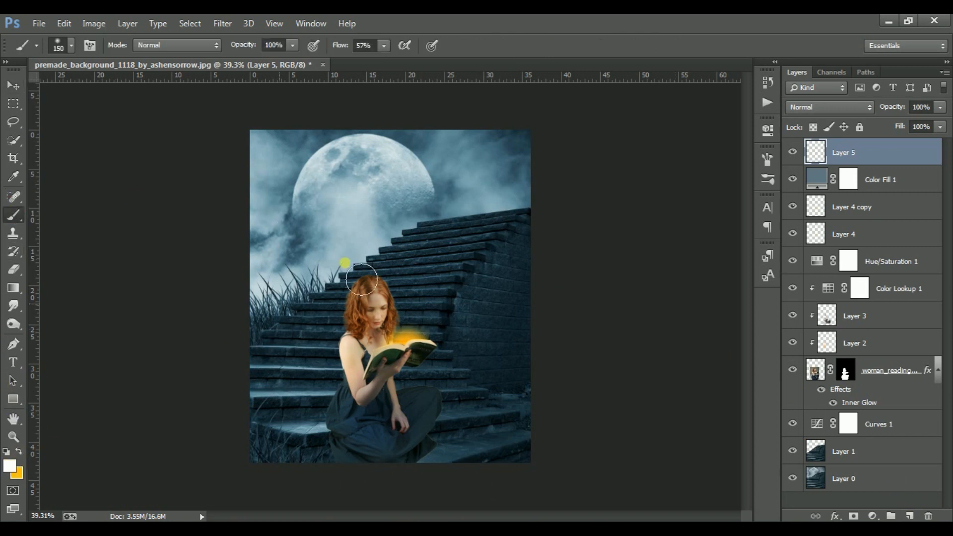
click(71, 45)
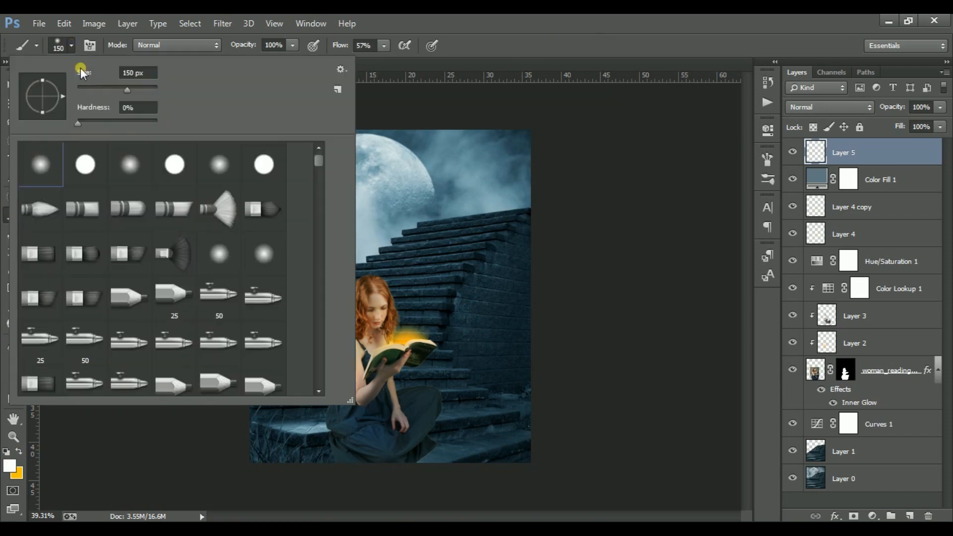
scroll(186, 233, down, 1)
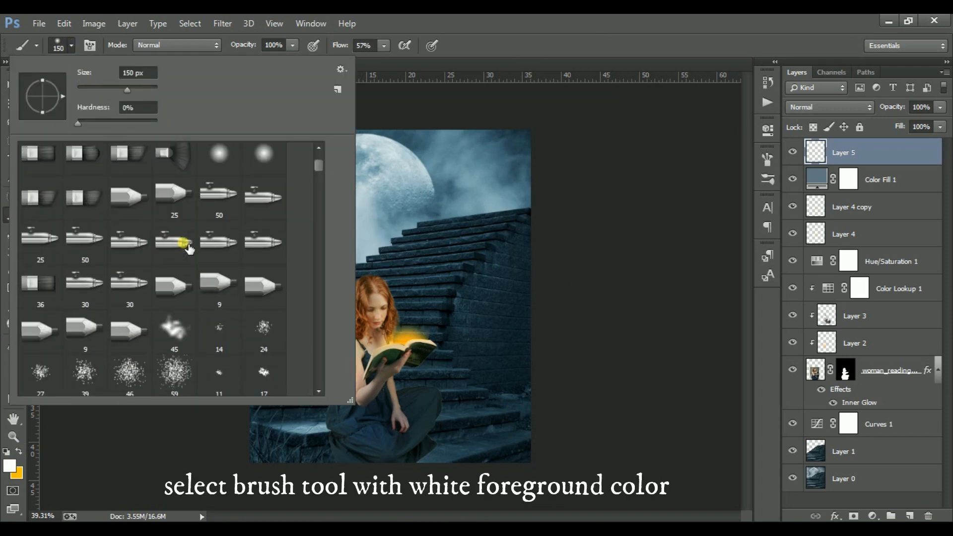
click(174, 328)
click(175, 418)
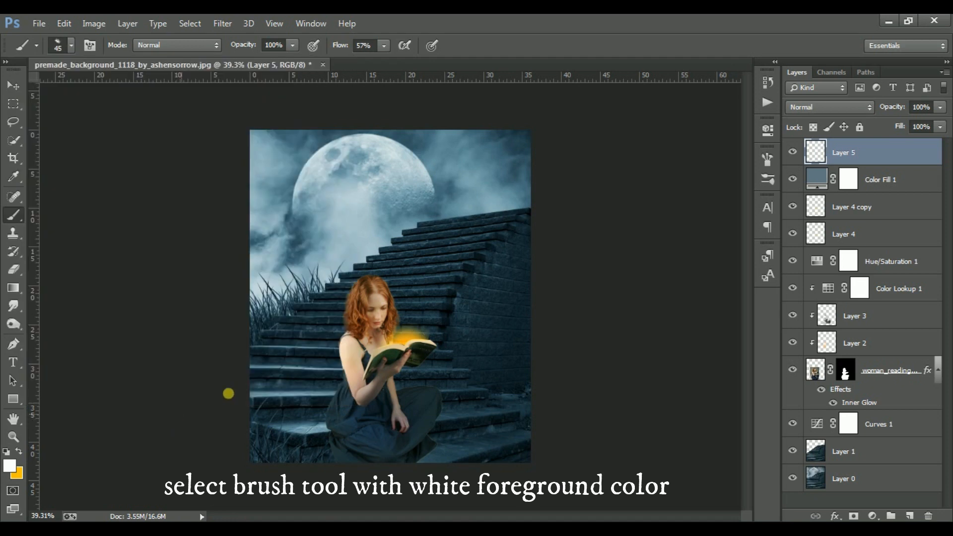
click(420, 267)
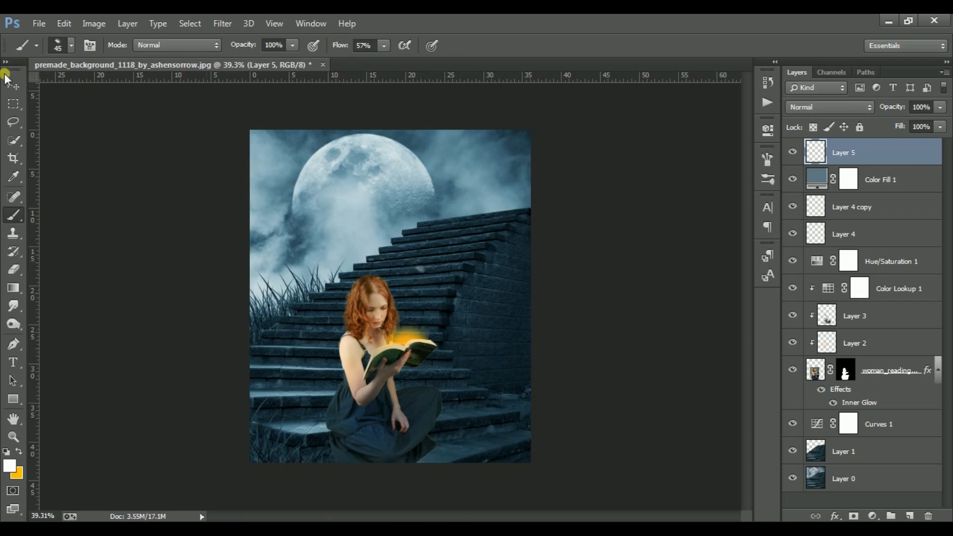
- Enlarge the white dab on Layer 5 into a wide mist patch covering most of the staircase
click(6, 81)
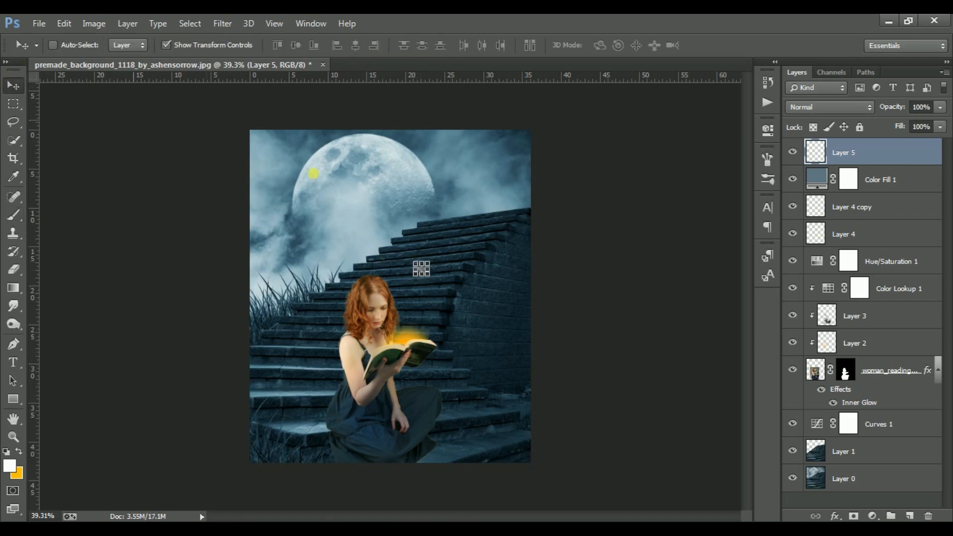
click(430, 260)
drag(430, 259, 564, 181)
click(629, 45)
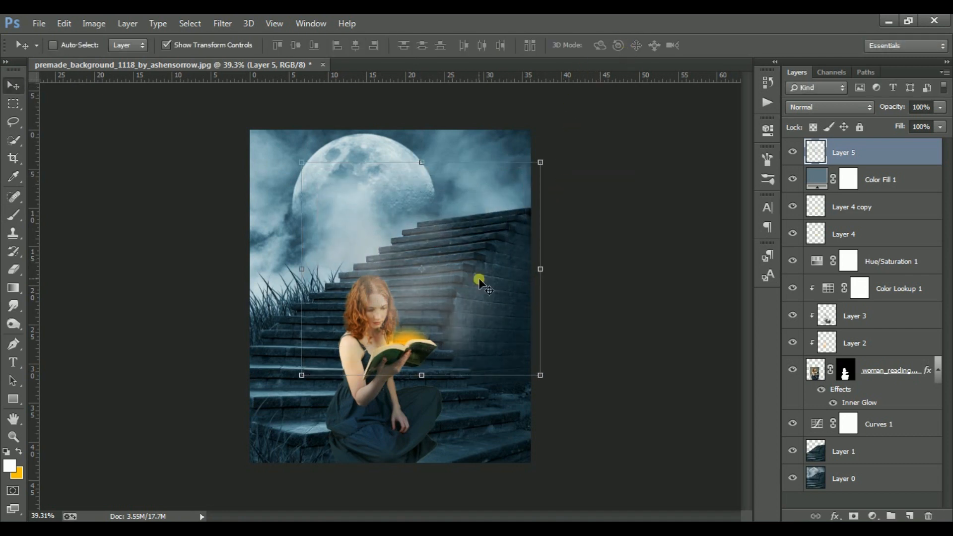
- Reshape the mist patch slightly and move it down over the grass and steps at the image's lower-left corner
drag(530, 132, 475, 143)
drag(470, 293, 341, 449)
click(637, 44)
- Duplicate the mist layer, Layer 5, and move the copy over the wall and steps to the right of the woman
click(881, 163)
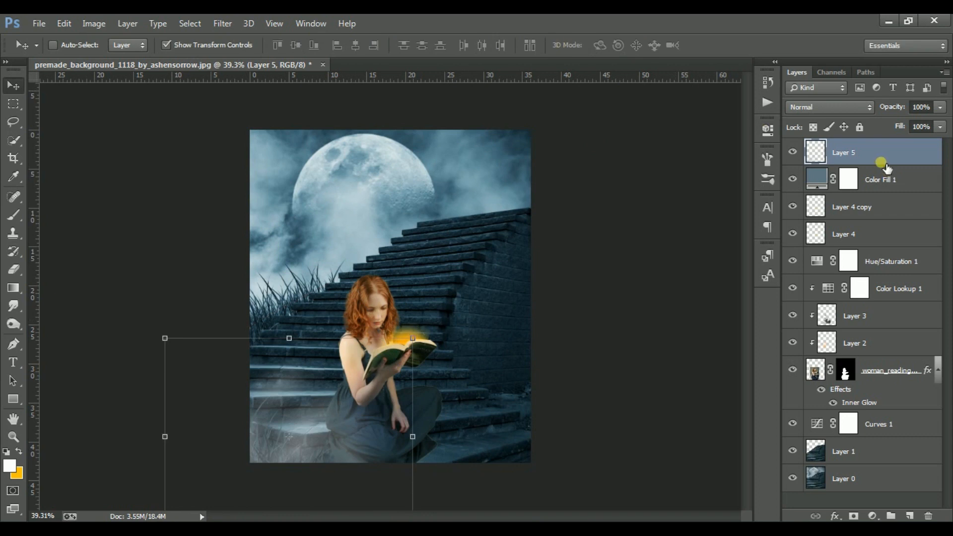
key(ctrl+j)
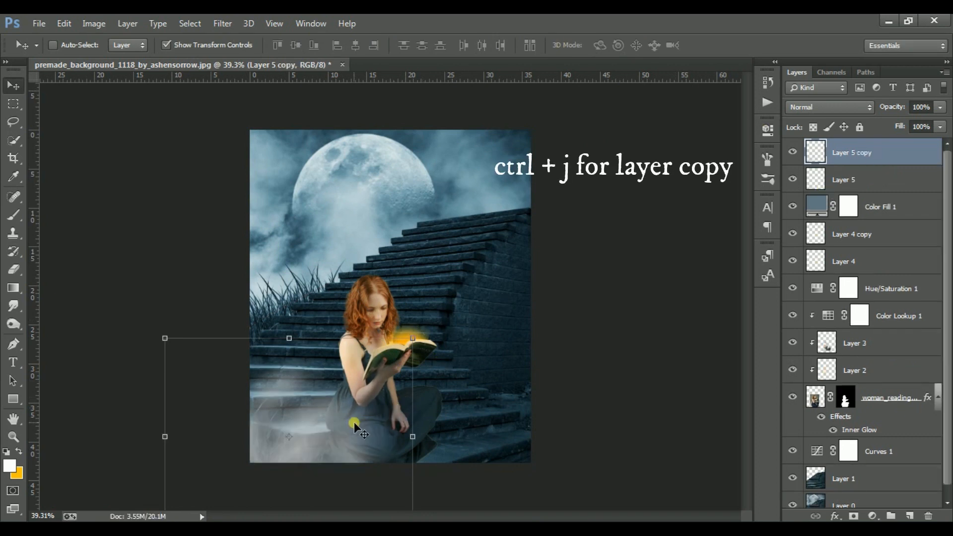
drag(338, 420, 568, 343)
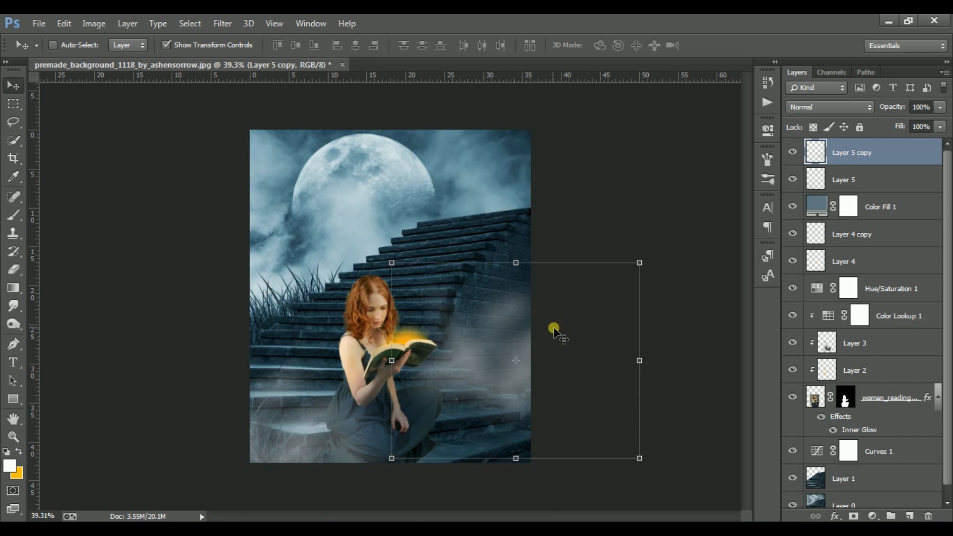
- Create a new blank layer and set up a soft round brush at 0% hardness with black (000000) as foreground color
click(910, 516)
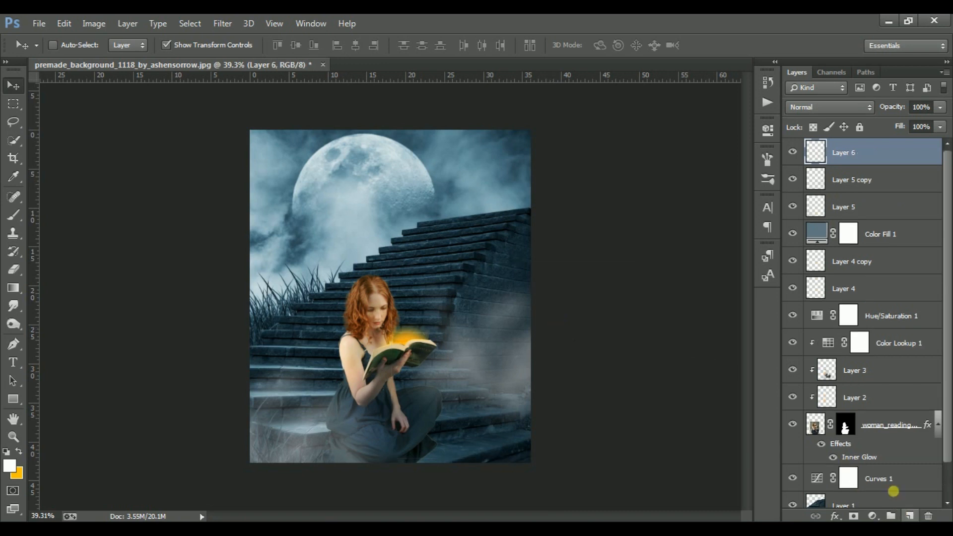
click(10, 465)
click(318, 311)
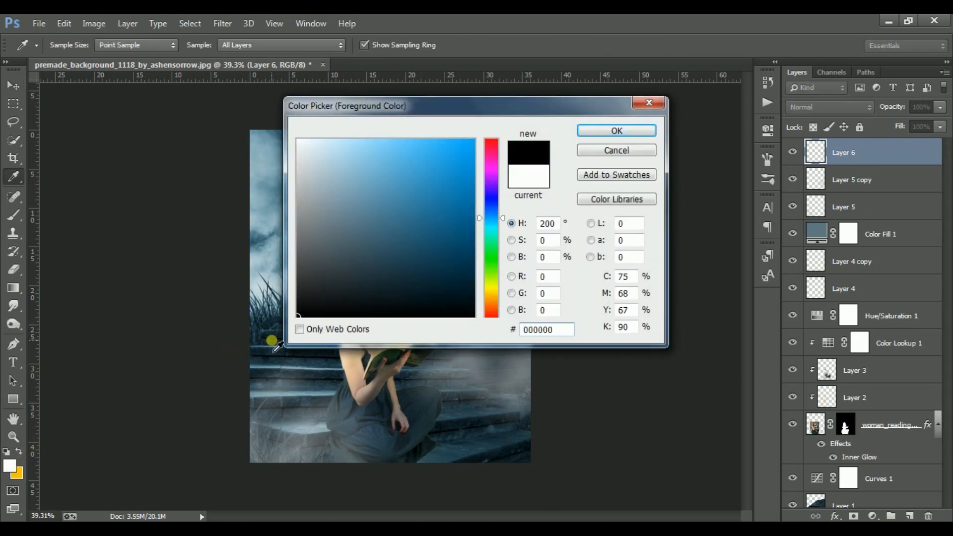
click(600, 131)
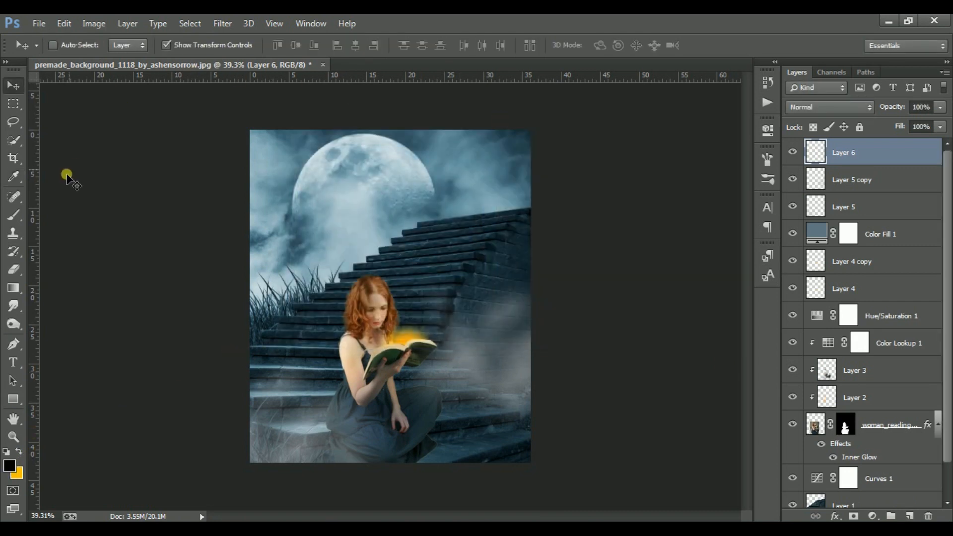
click(13, 215)
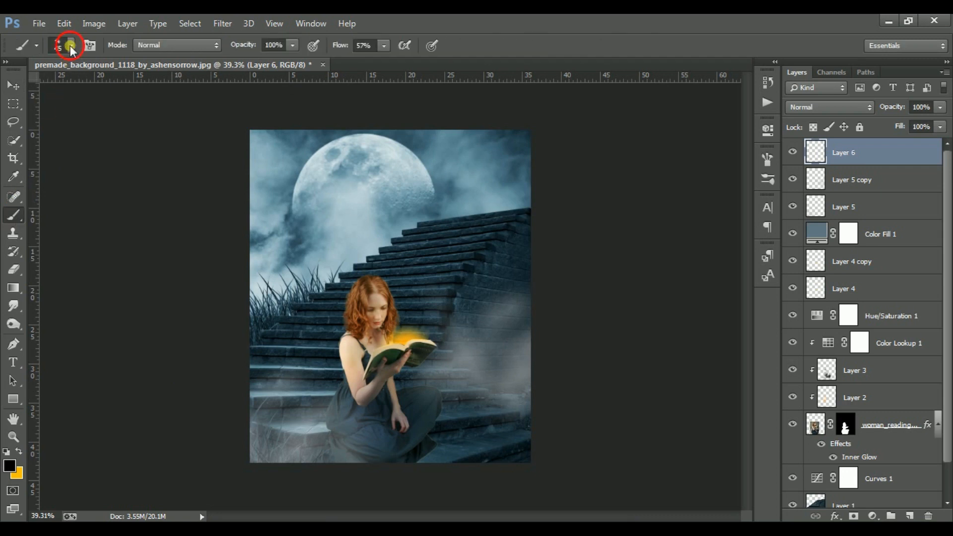
click(71, 46)
drag(318, 167, 317, 159)
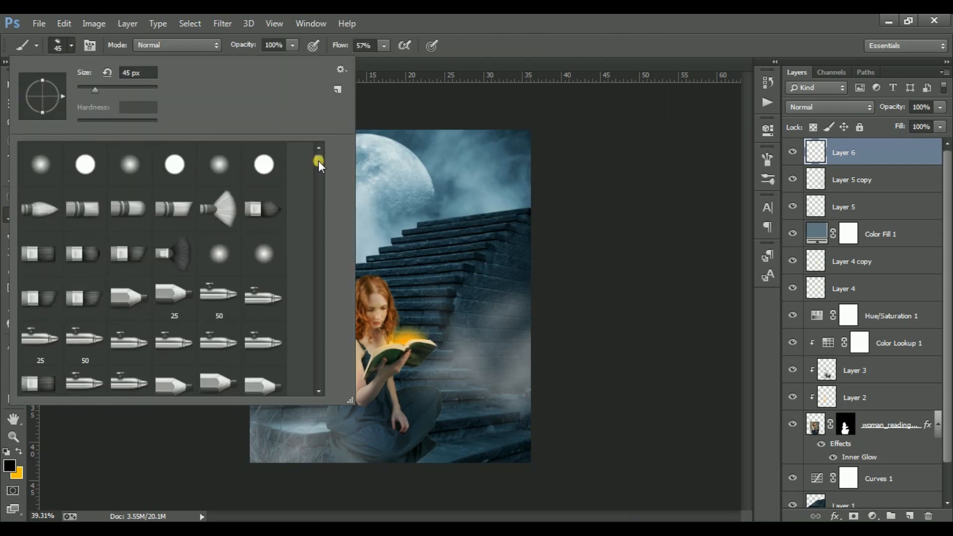
click(41, 166)
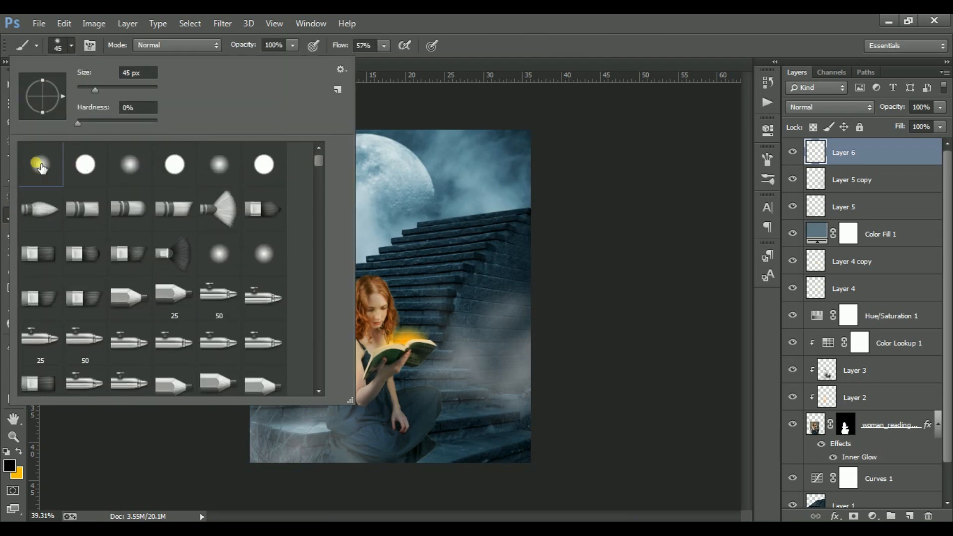
click(135, 428)
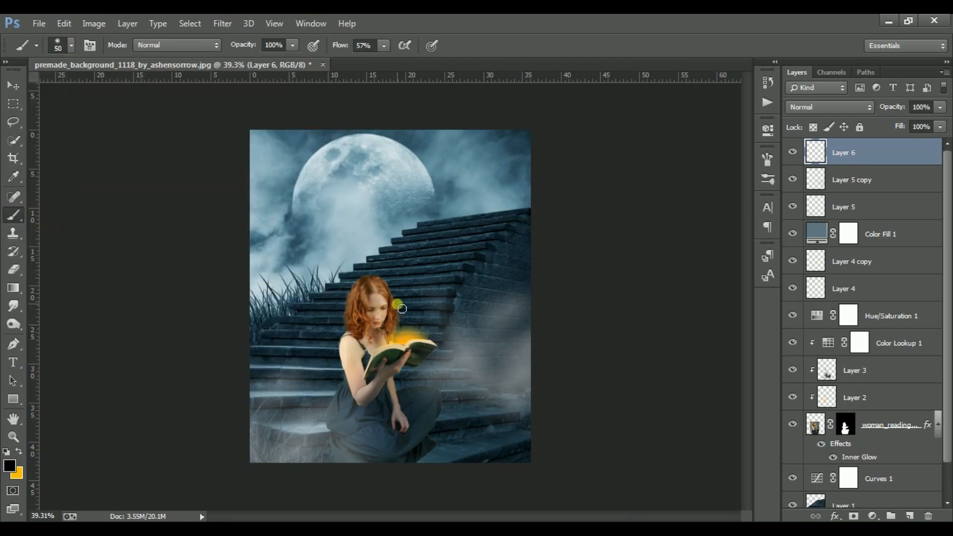
- Darken the moon on Layer 6 with a 1100 px black brush dab and set the layer's opacity to 70%
key(bracketright)
key(bracketright)
key(bracketright)
key(bracketright)
key(bracketright)
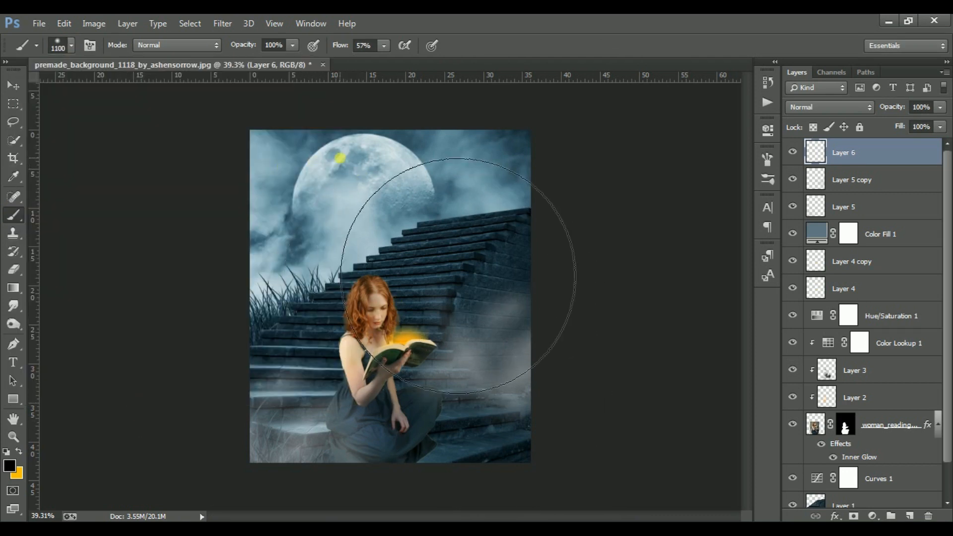
click(332, 183)
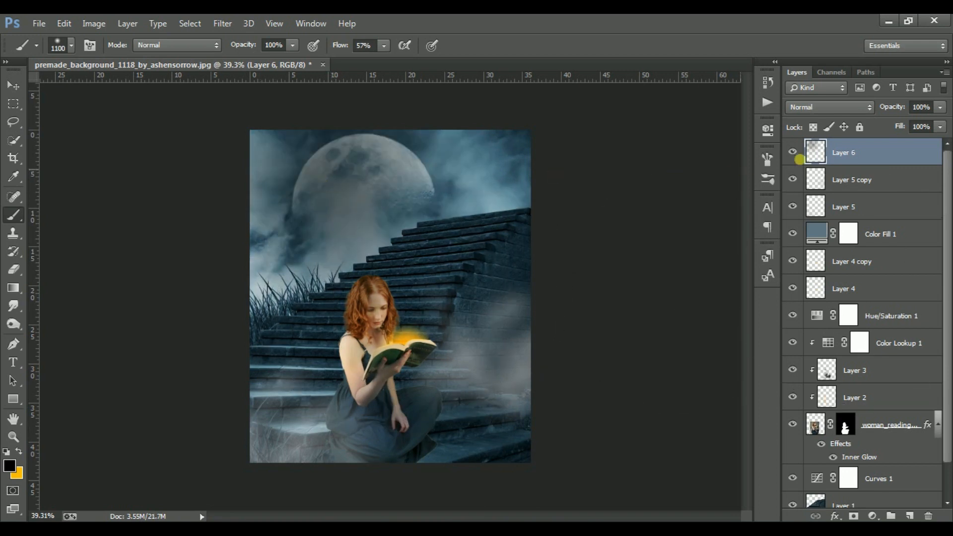
click(939, 107)
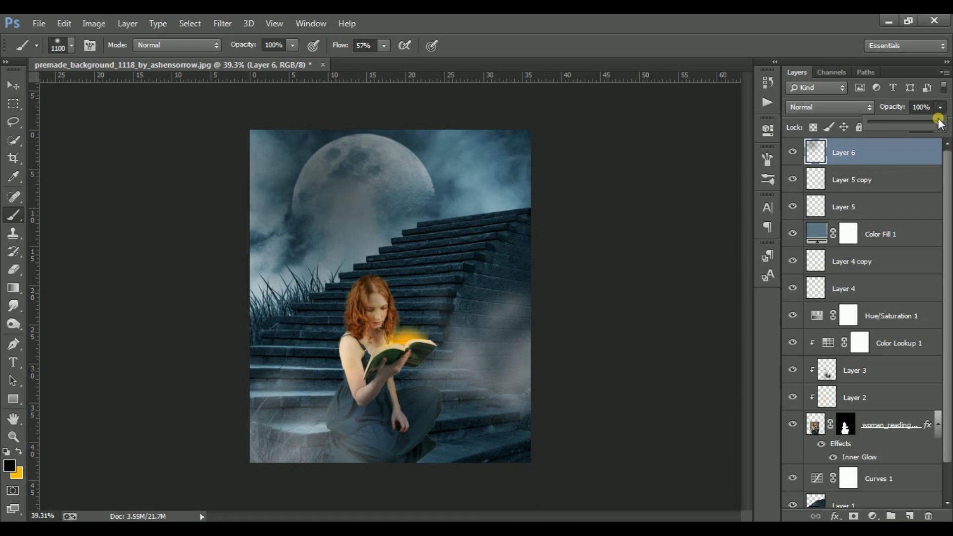
drag(940, 127, 919, 127)
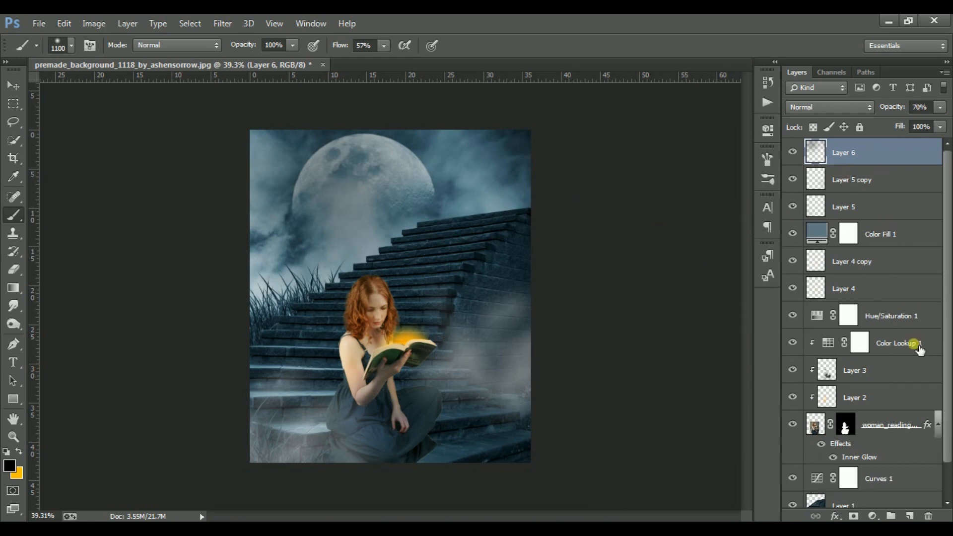
- Add a Color Lookup adjustment layer above Layer 6 using the Crisp_Winter.look LUT and set its opacity to 10%
click(873, 515)
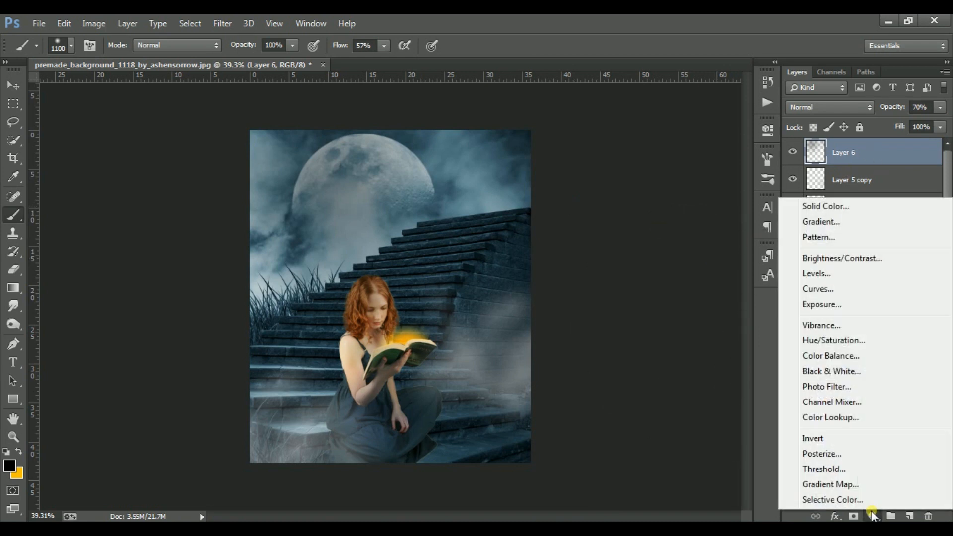
click(854, 417)
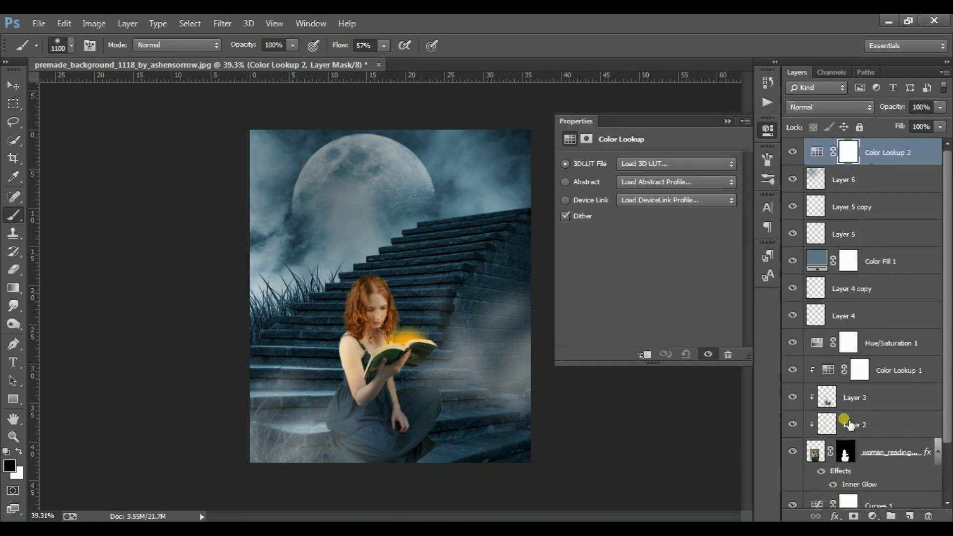
click(675, 165)
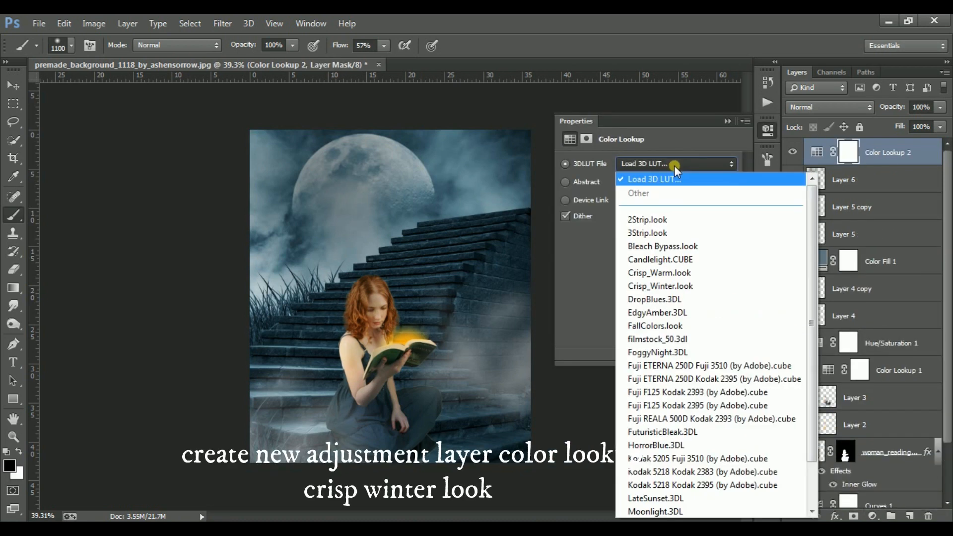
click(666, 286)
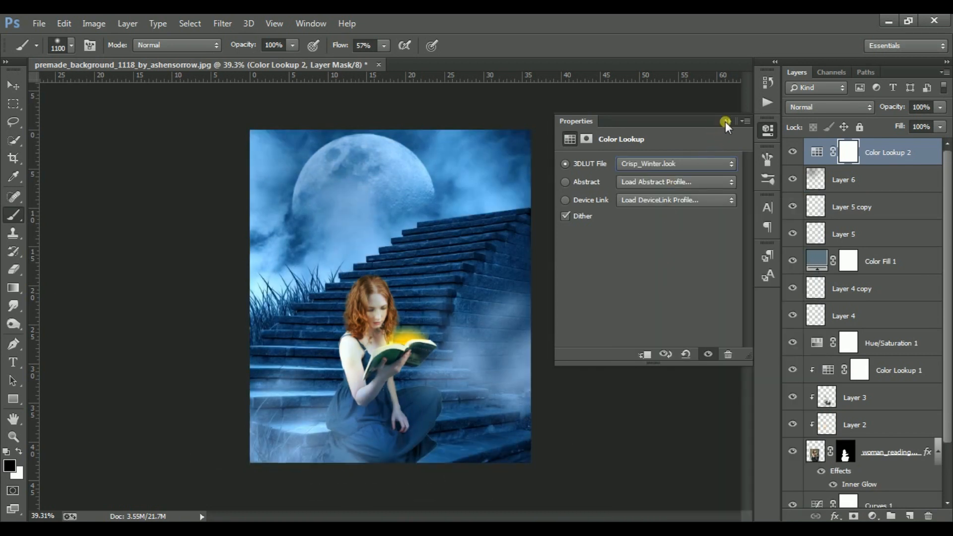
click(727, 121)
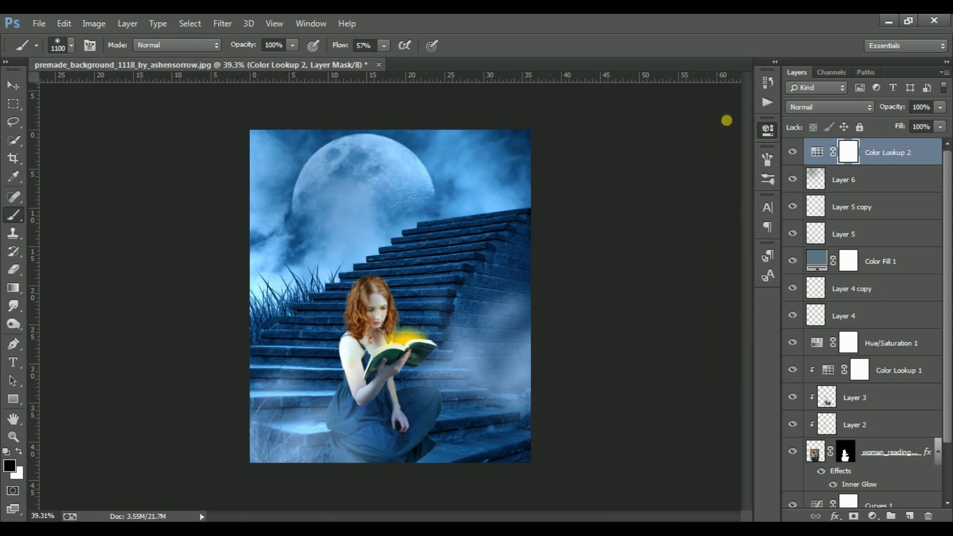
click(940, 107)
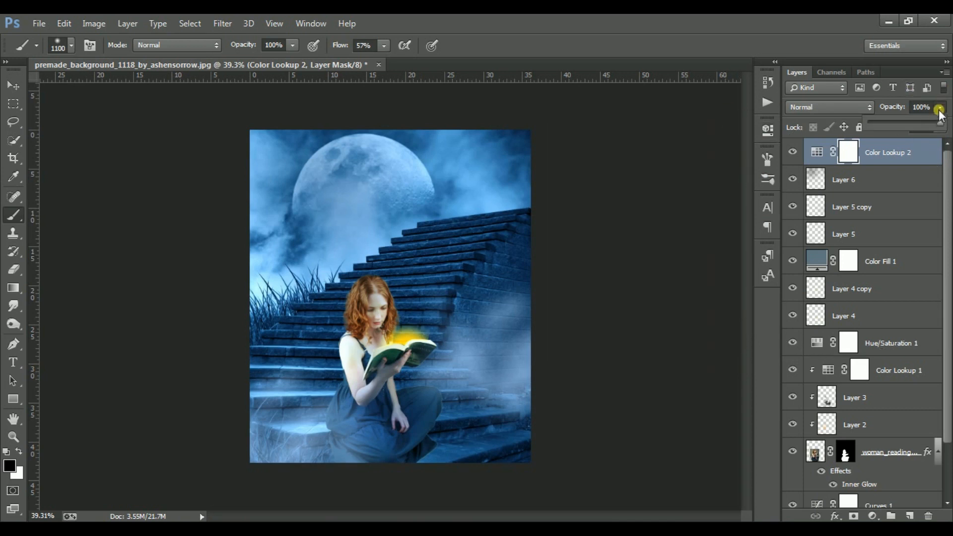
drag(876, 129, 880, 129)
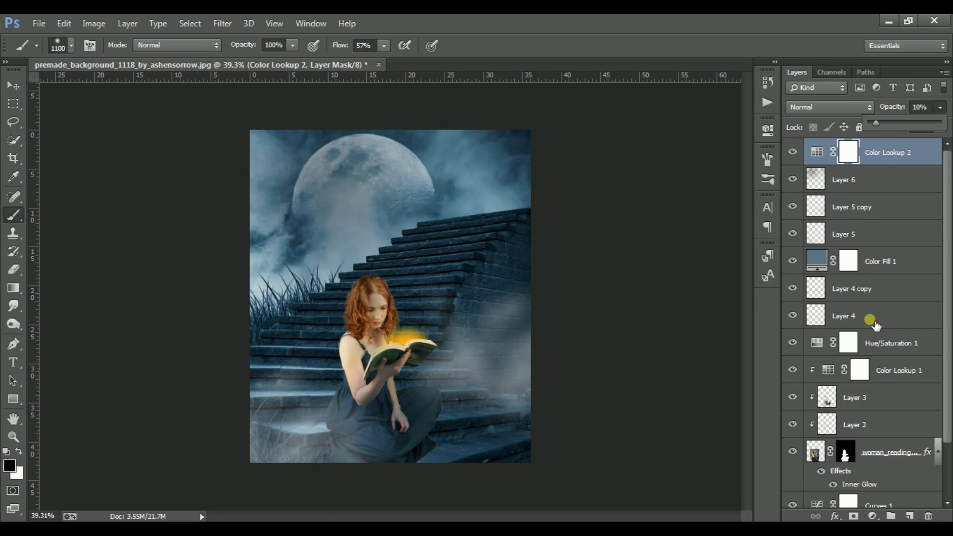
- Add another Color Lookup adjustment layer on top with the Soft_Warming.look LUT and set its opacity to 50%
click(878, 517)
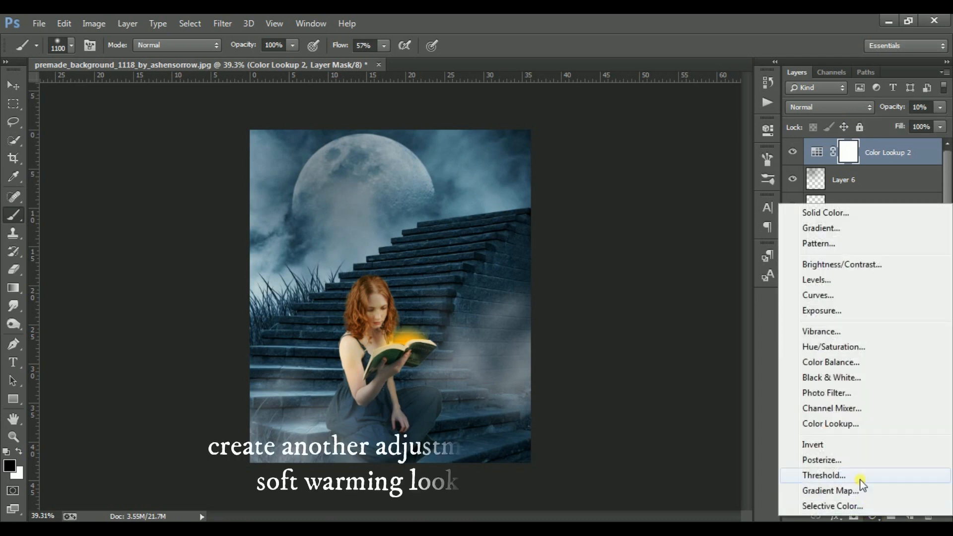
click(850, 425)
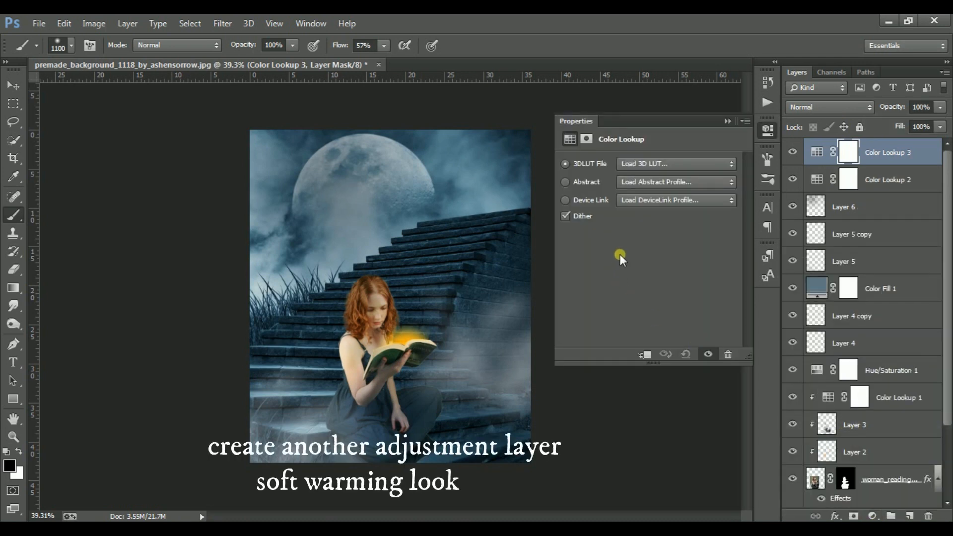
click(687, 166)
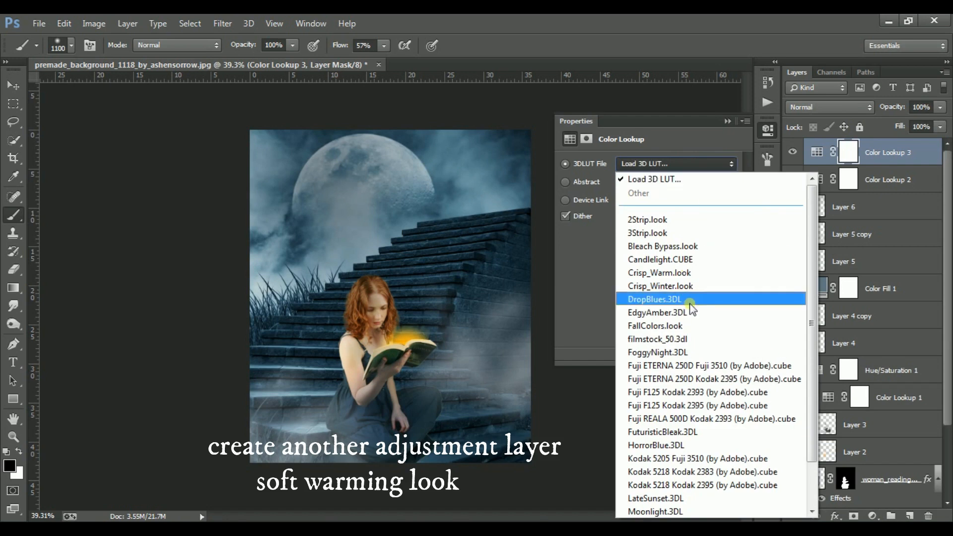
click(663, 512)
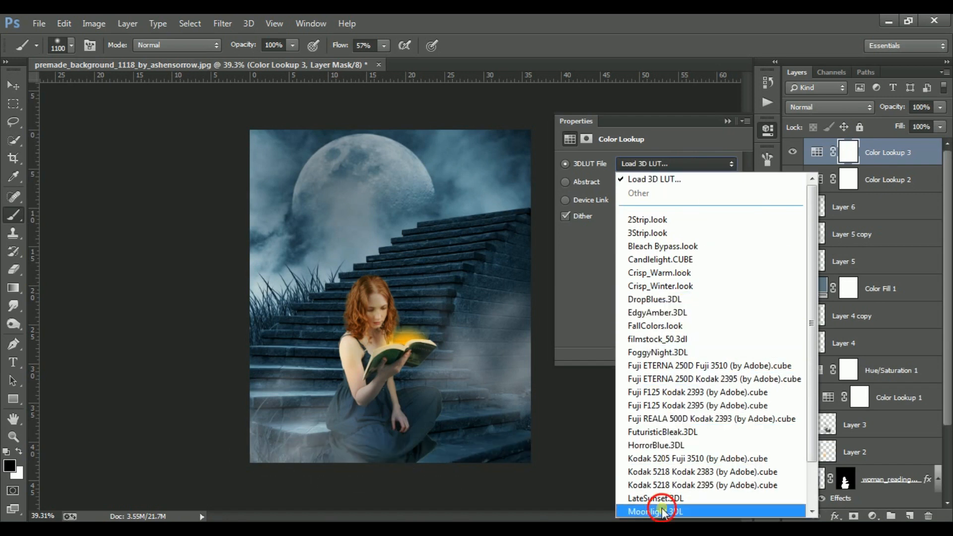
click(658, 158)
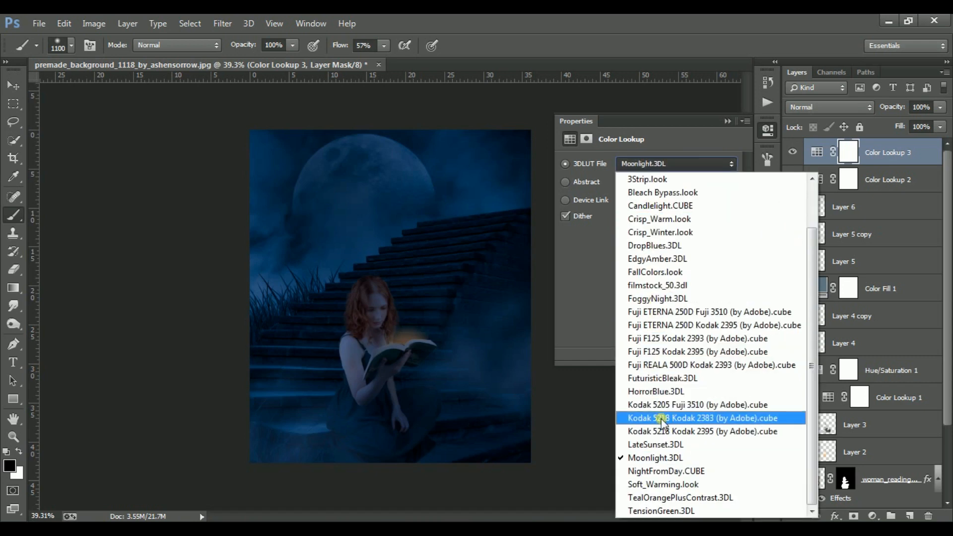
click(652, 482)
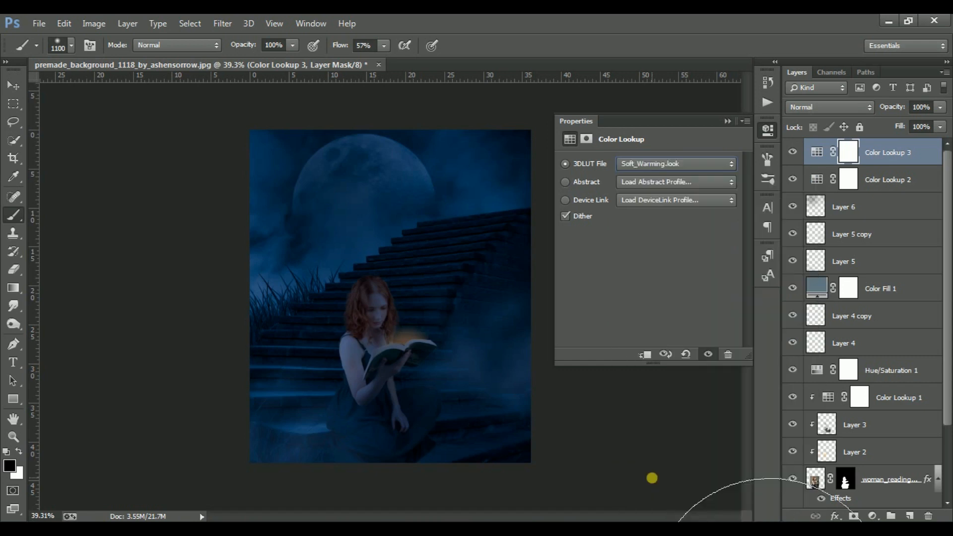
click(726, 121)
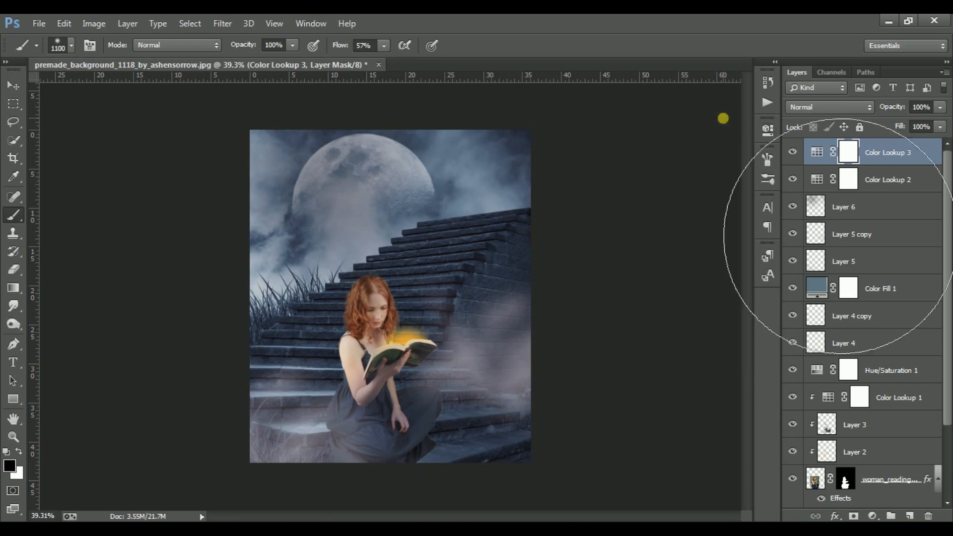
click(939, 107)
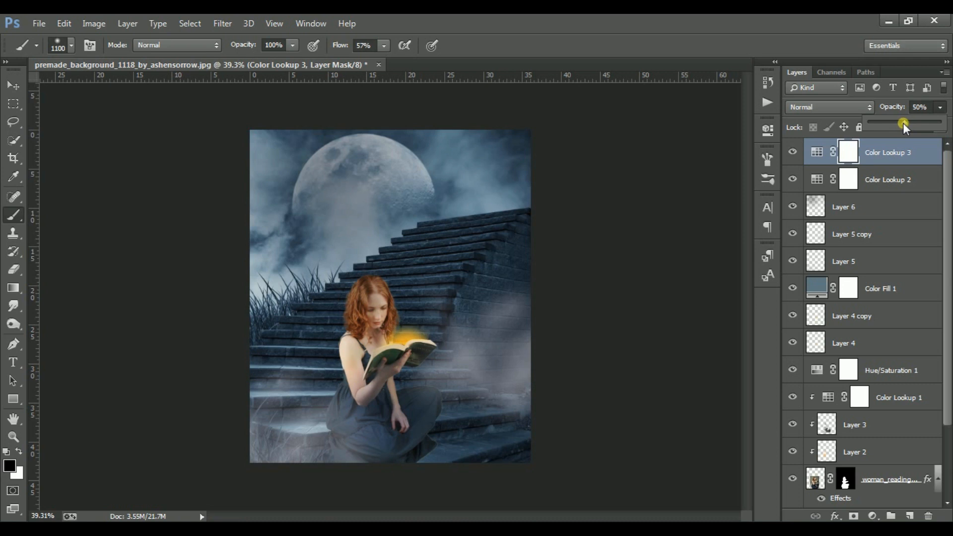
click(918, 148)
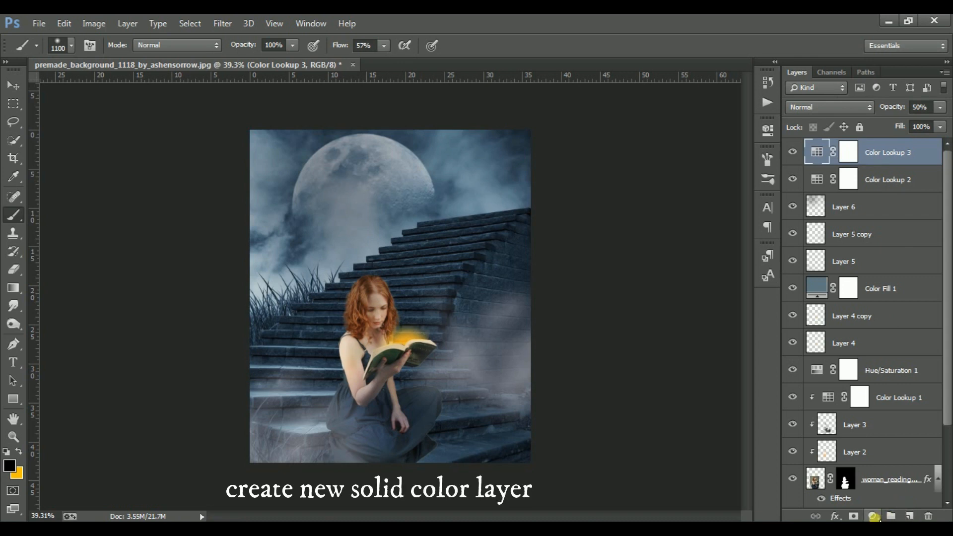
- Add a black (000000) solid color fill layer on top and set up a radial gradient for its layer mask
click(875, 516)
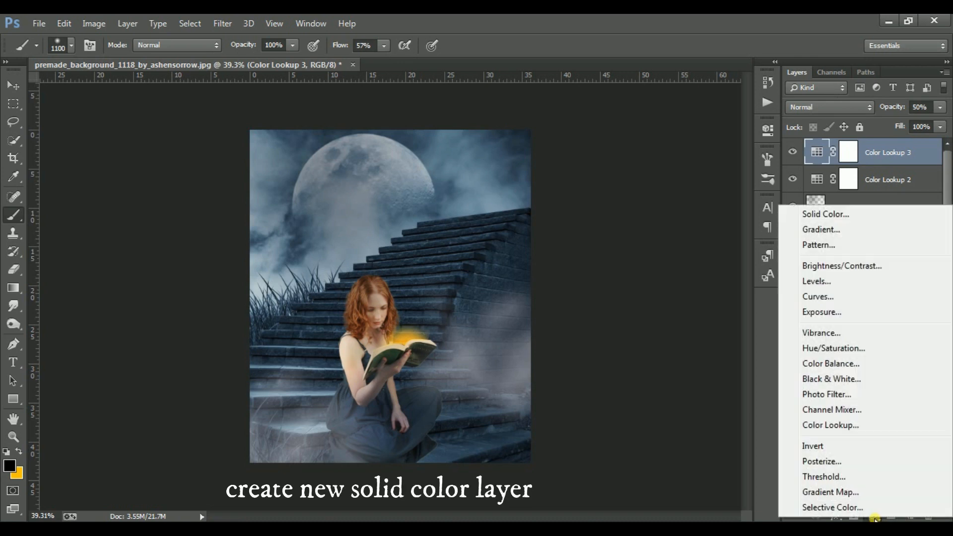
click(822, 219)
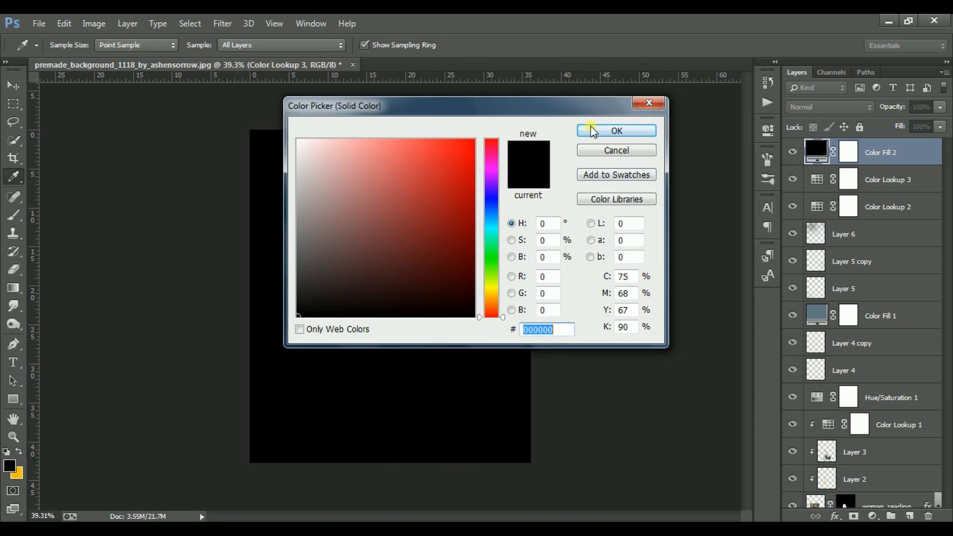
click(593, 130)
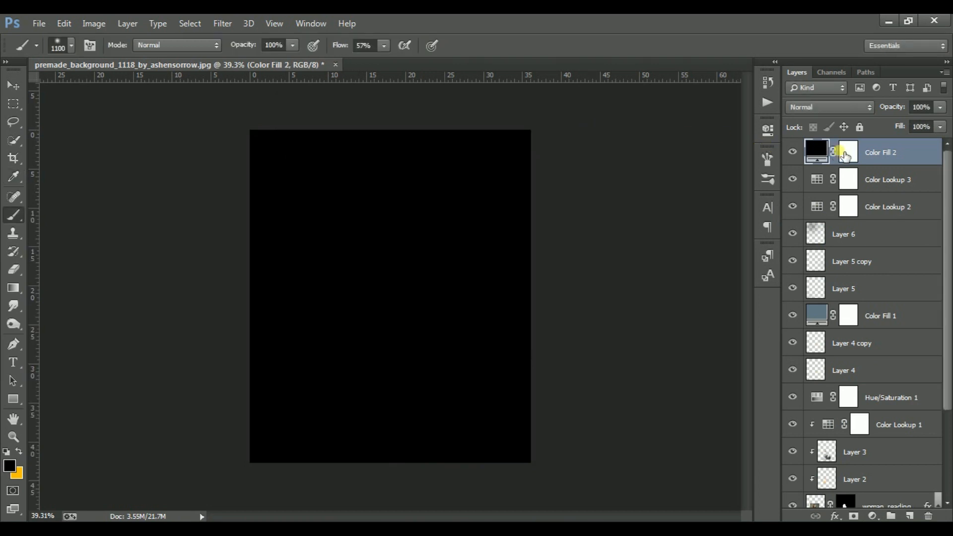
click(849, 155)
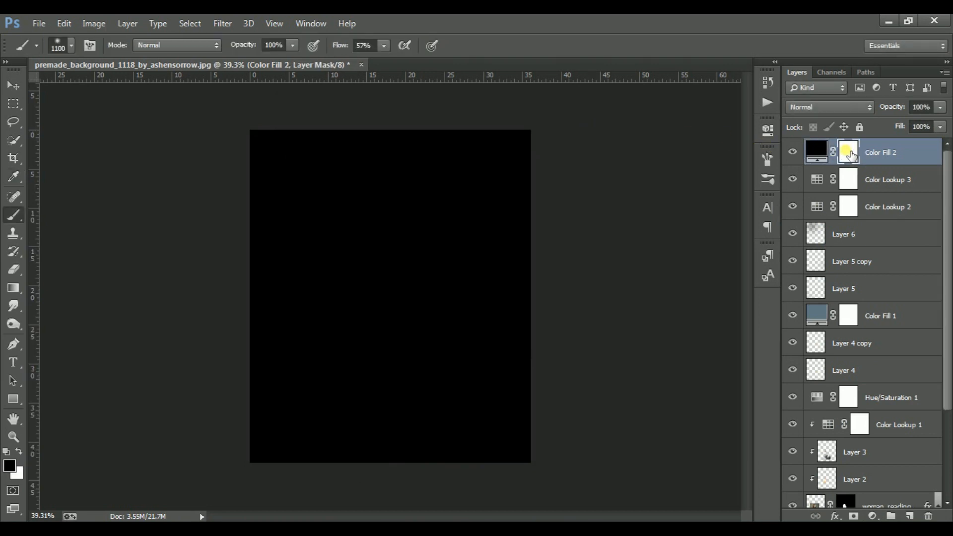
click(14, 290)
click(146, 46)
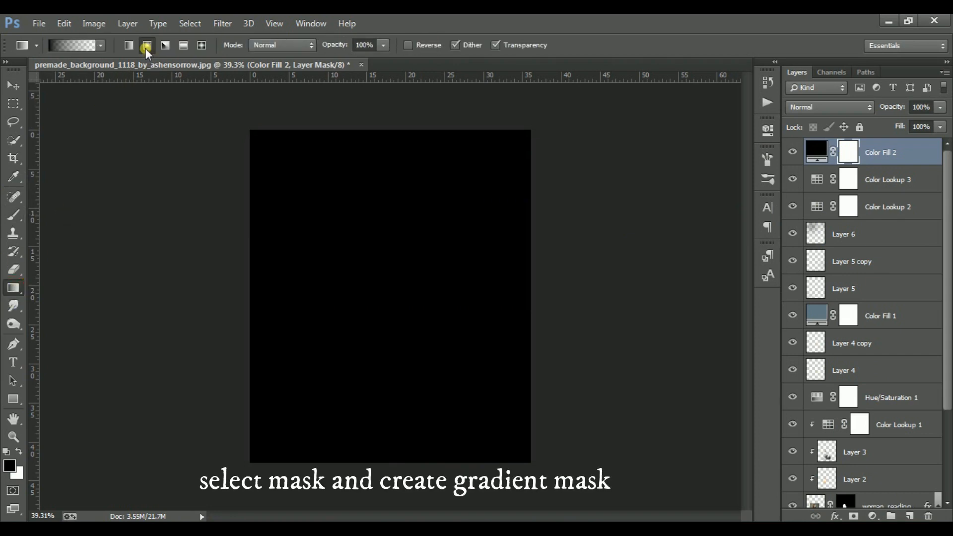
- Try out several radial gradients on the black fill layer's mask, starting them at different points over the staircase
drag(445, 222, 330, 368)
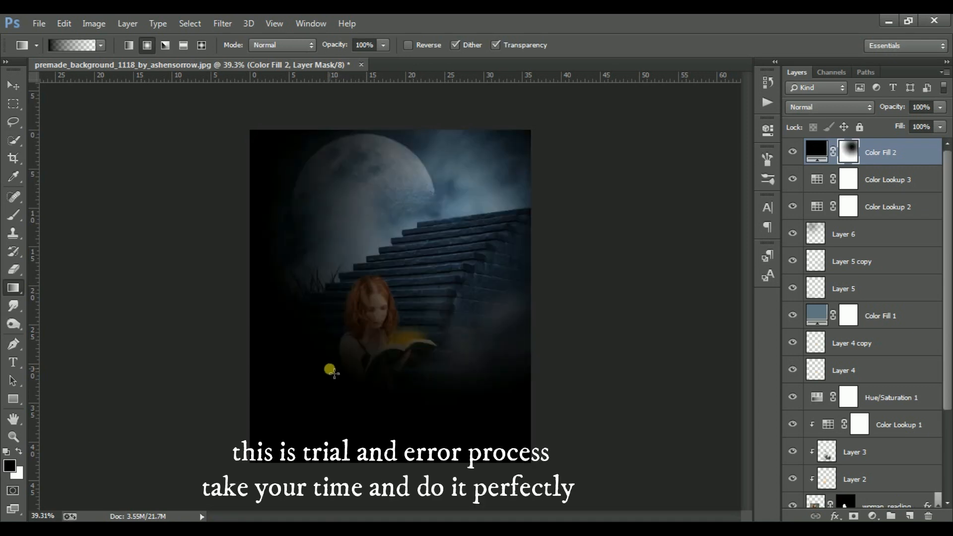
drag(437, 251, 334, 376)
click(412, 264)
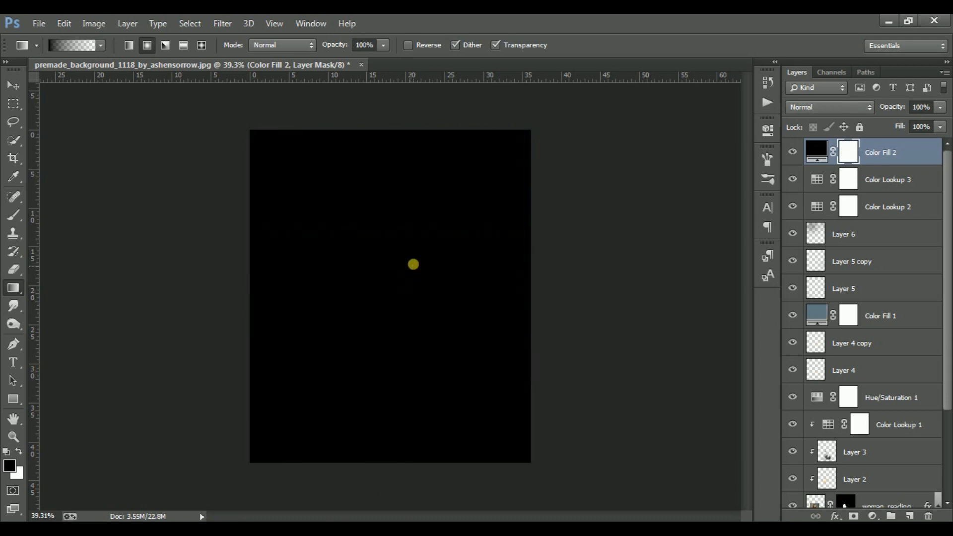
drag(431, 241, 338, 356)
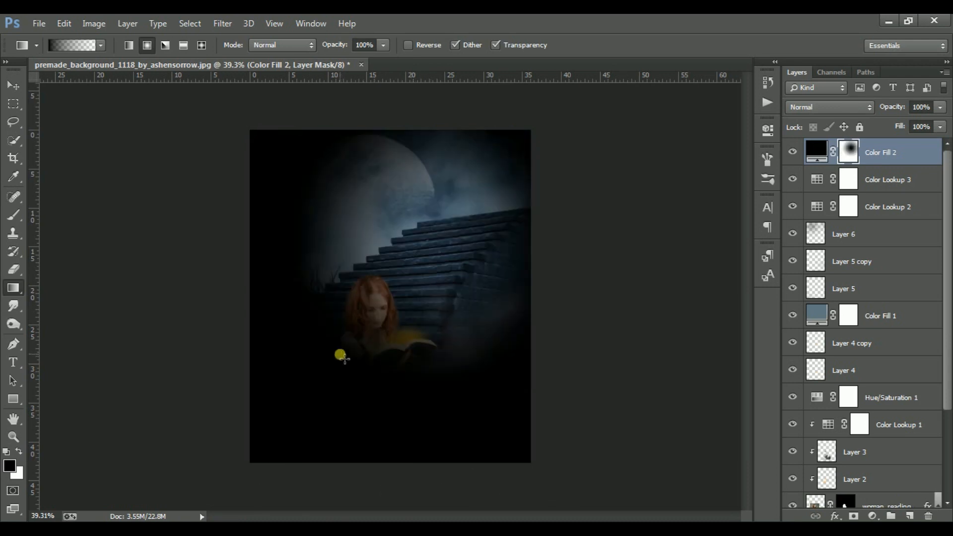
click(354, 338)
drag(392, 287, 329, 366)
key(ctrl+z)
drag(458, 185, 332, 483)
key(ctrl+z)
key(ctrl+z)
- Mask the black fill with a radial gradient from beside the woman's head toward the lower-left steps, and set the layer's opacity to 50%
drag(398, 298, 291, 423)
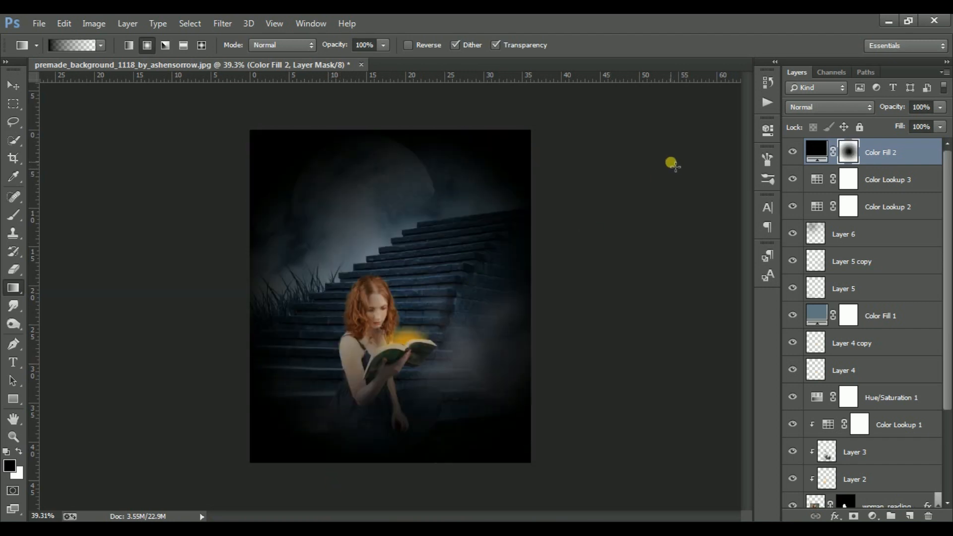
click(940, 108)
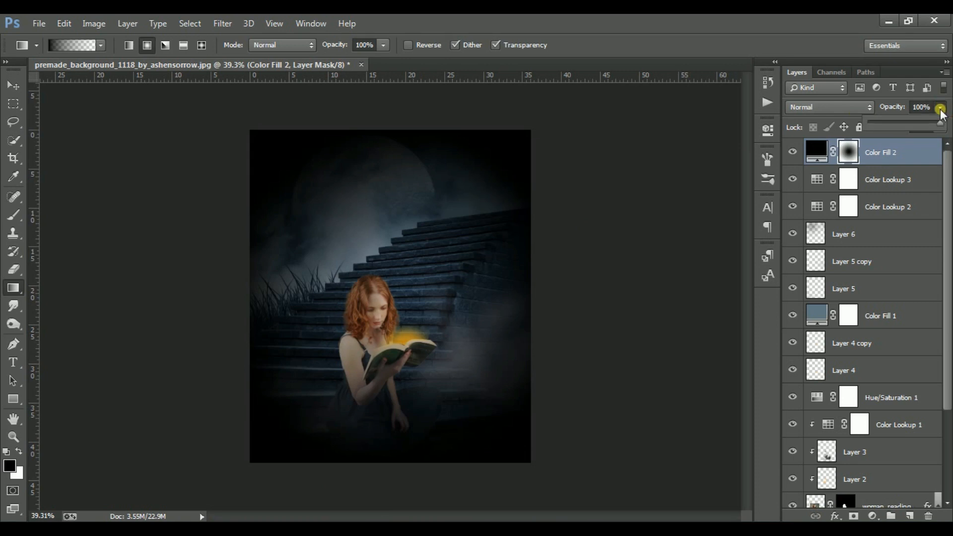
drag(940, 124, 903, 124)
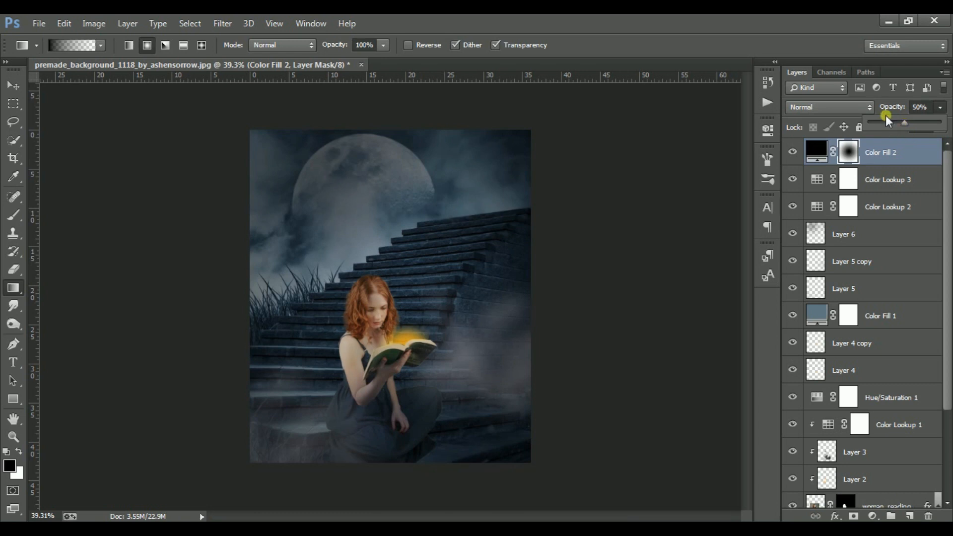
click(900, 155)
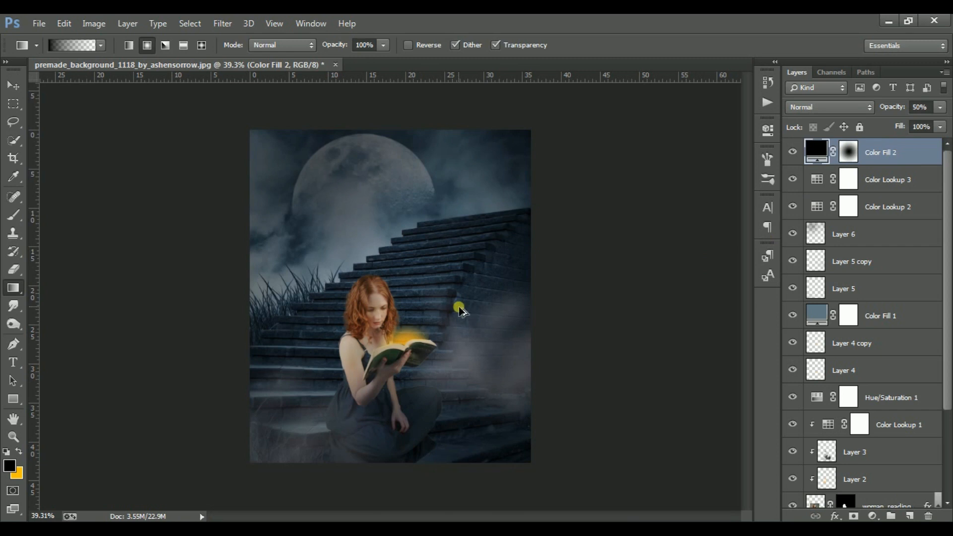
- Merge all visible layers into a new top layer and apply Camera Raw with exposure +0.35 and raised contrast, blacks, clarity and vibrance
key(ctrl+shift+alt+e)
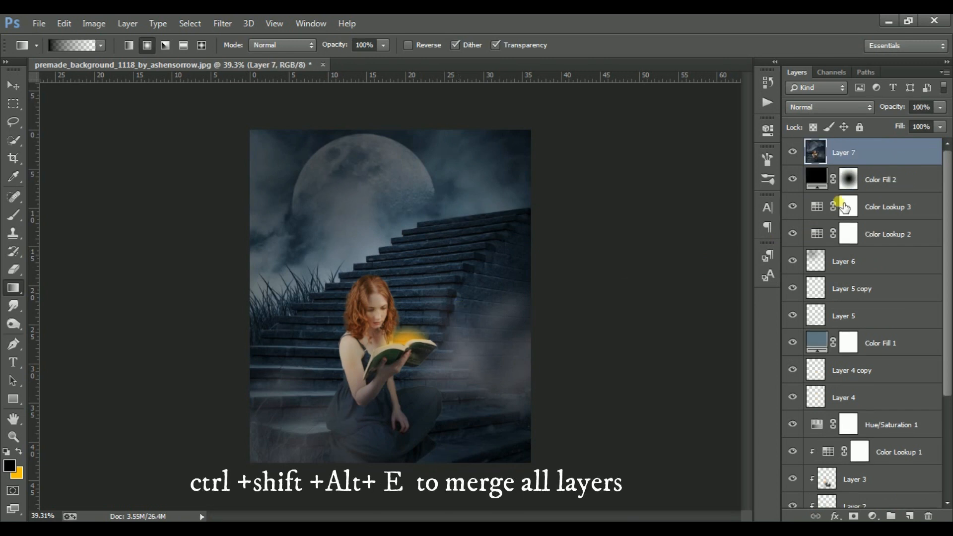
click(222, 24)
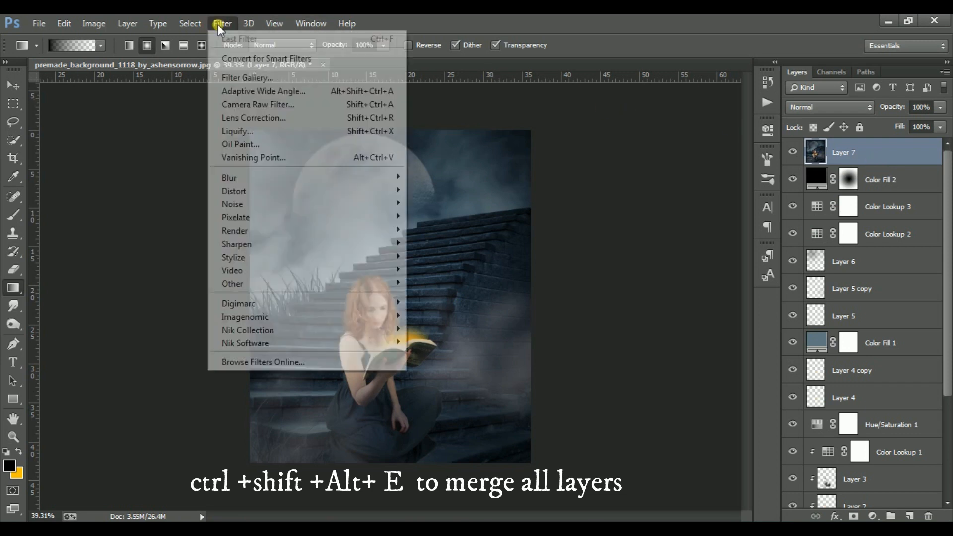
click(247, 105)
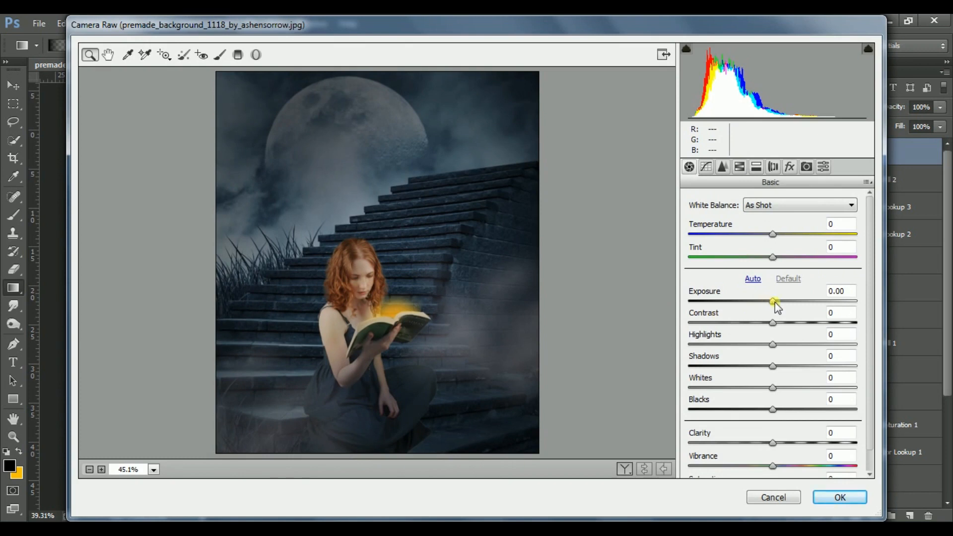
drag(774, 302, 776, 329)
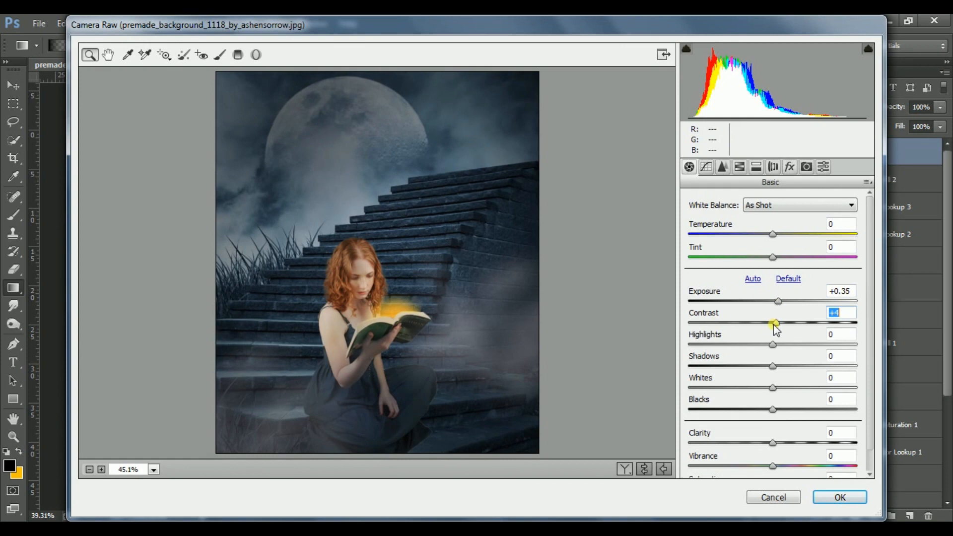
drag(774, 408, 783, 409)
drag(772, 445, 800, 471)
click(820, 497)
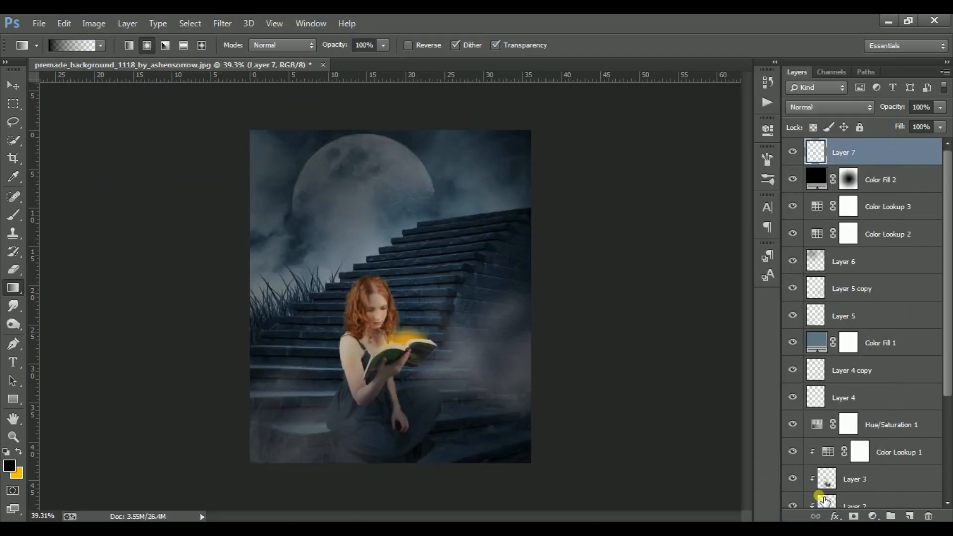
click(792, 152)
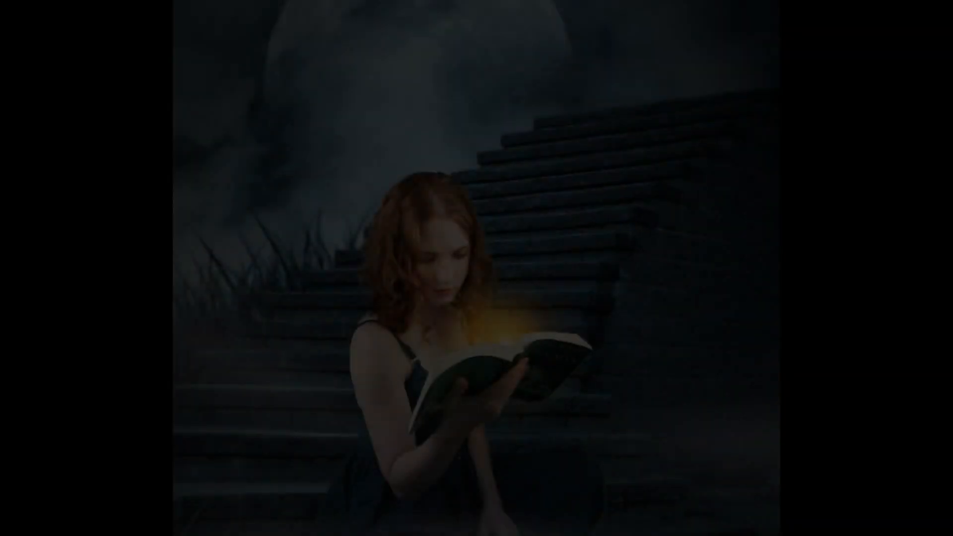